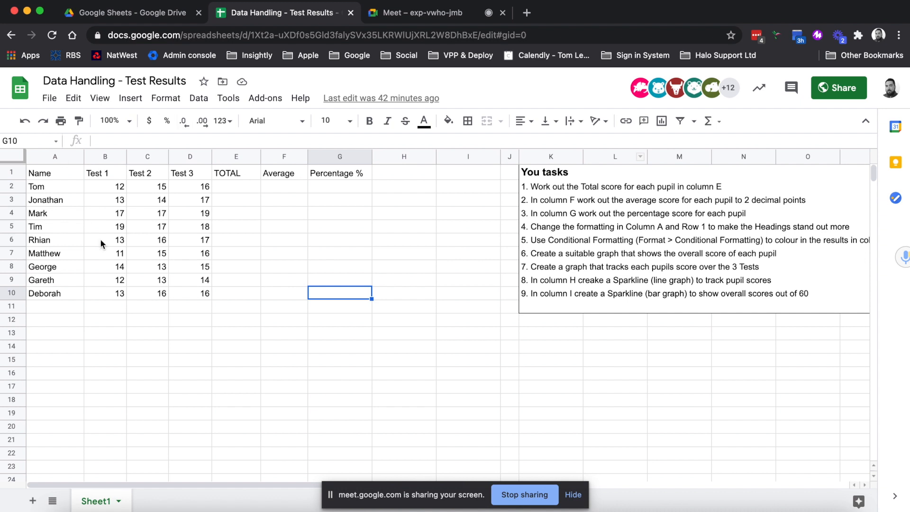
left_click(239, 347)
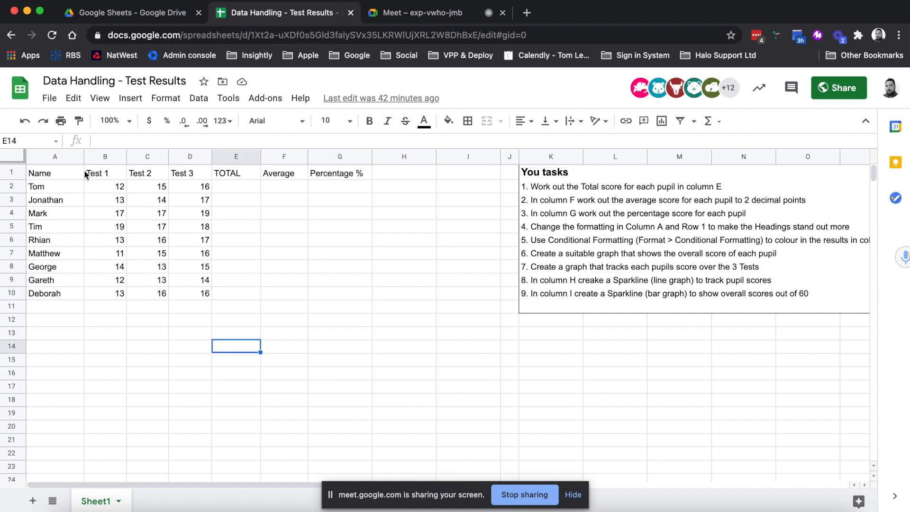
left_click(48, 172)
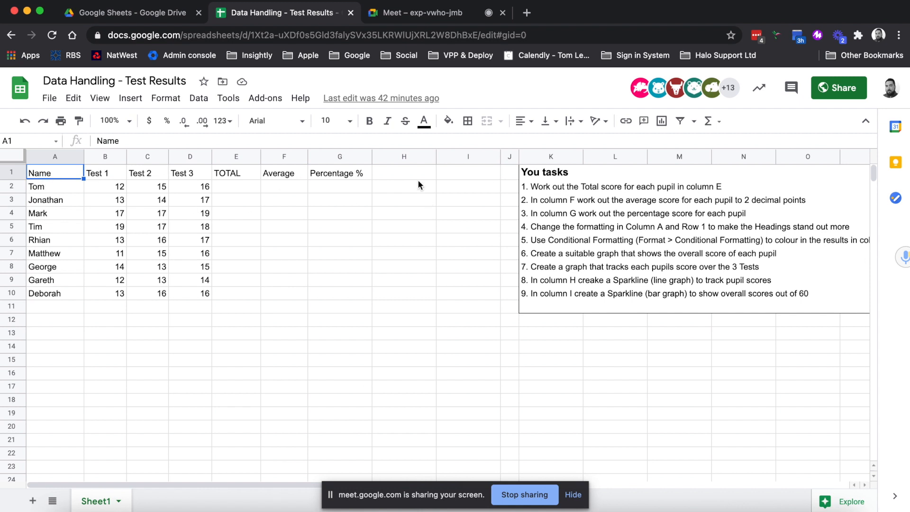
left_click(555, 178)
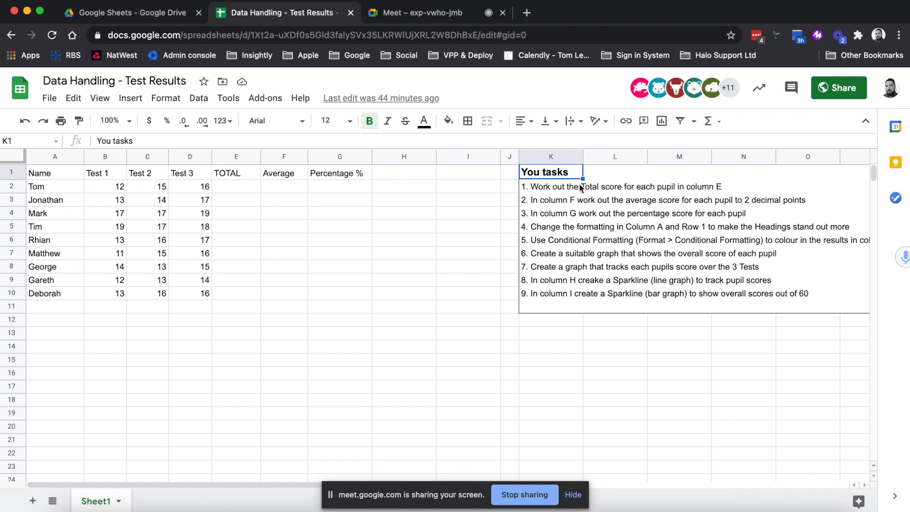
left_click(573, 494)
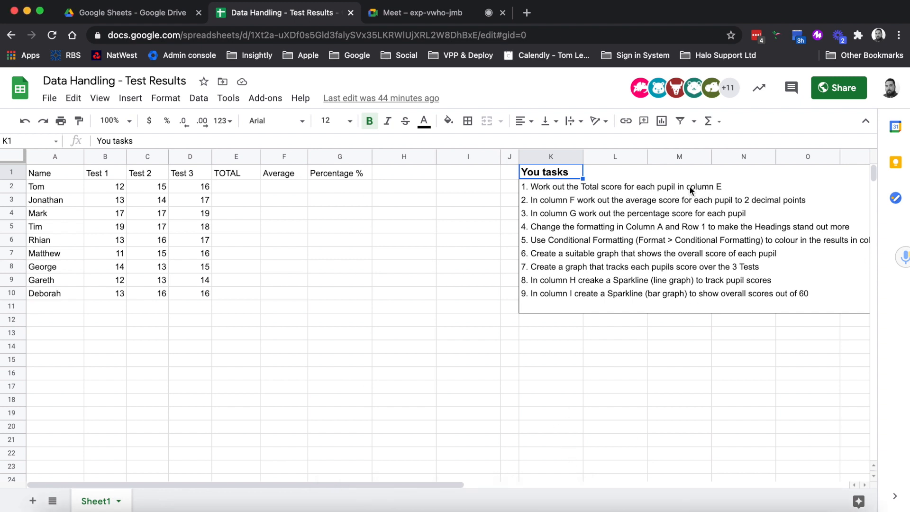
left_click(236, 157)
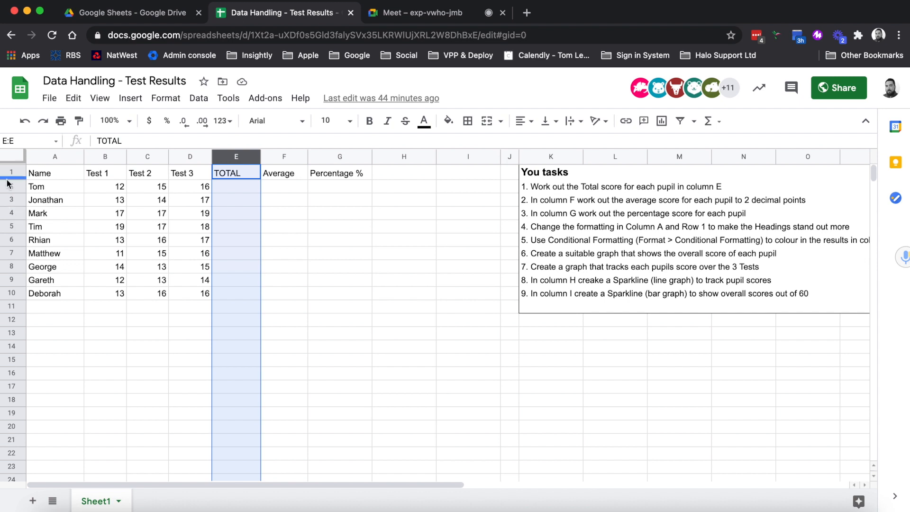
left_click(394, 164)
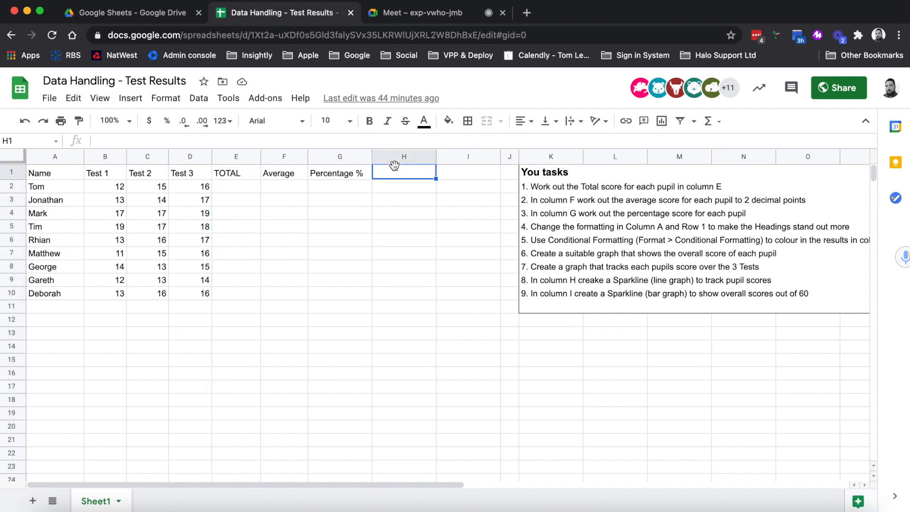
left_click(230, 158)
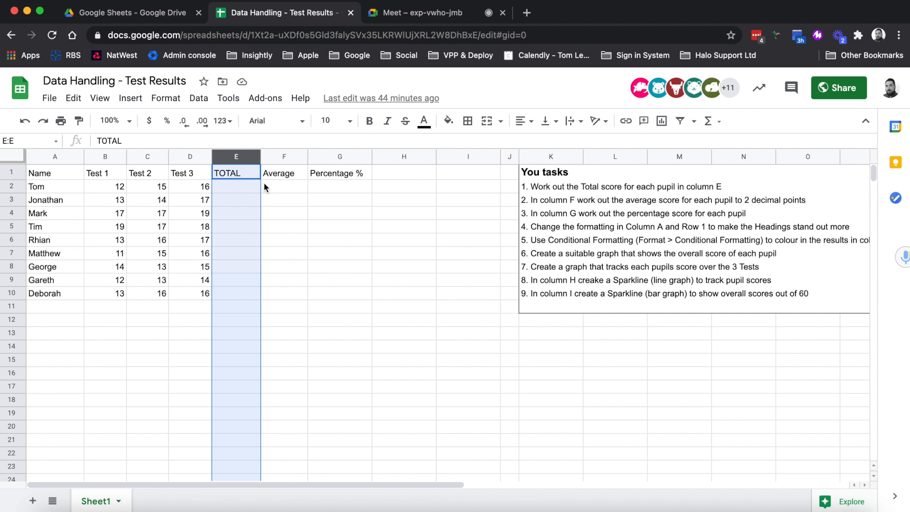
Step: Enter the formula =SUM(B2:D2) in cell E2 to total the first pupil's three test scores
left_click(245, 187)
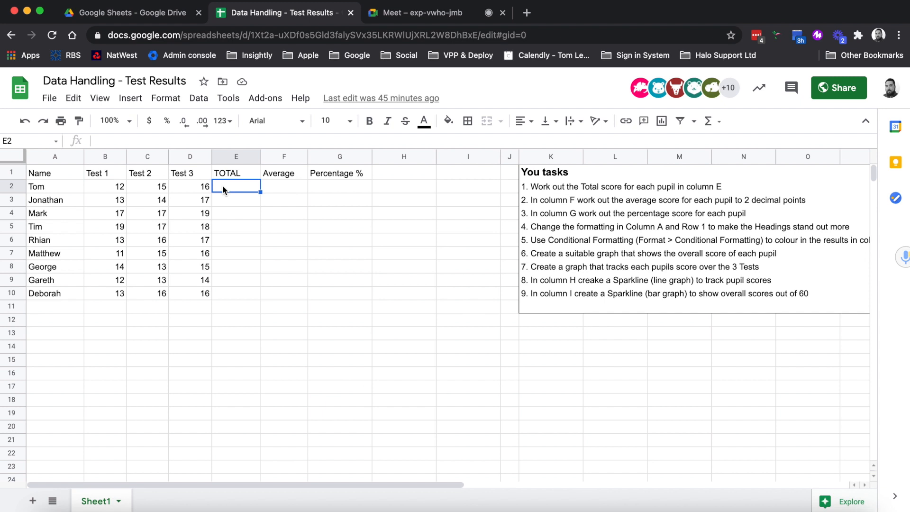
left_click(272, 189)
left_click(234, 189)
double_click(244, 188)
type("=")
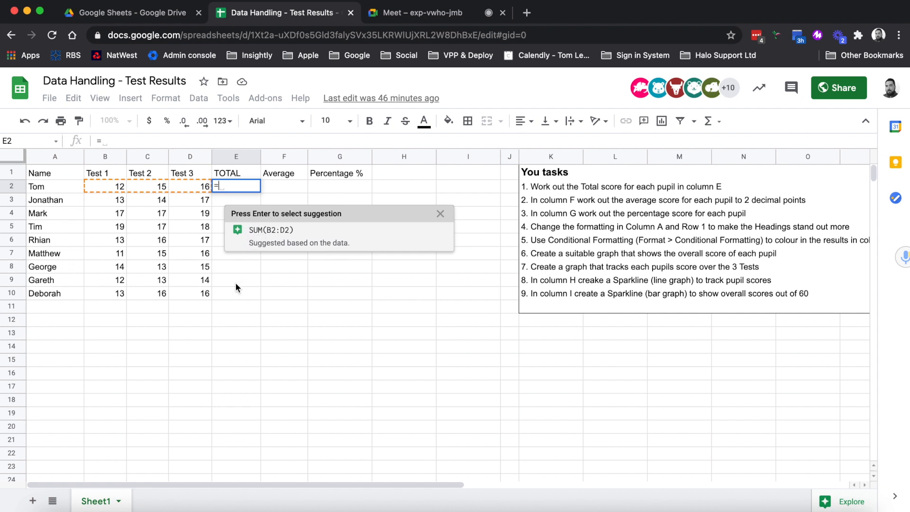
type("SUM")
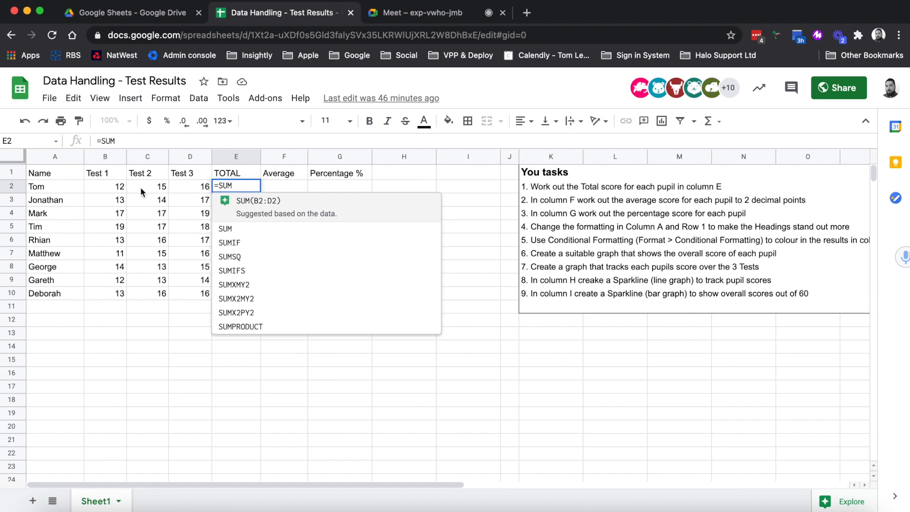
type("(")
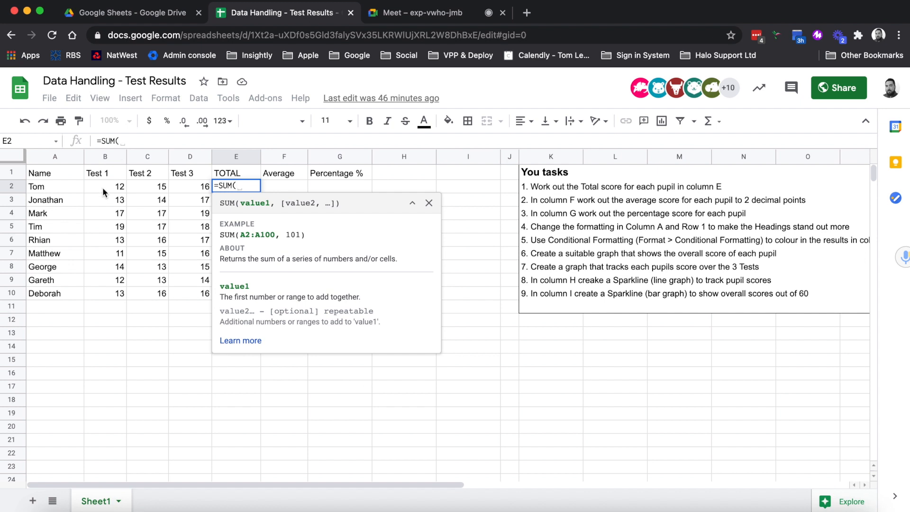
type("B2")
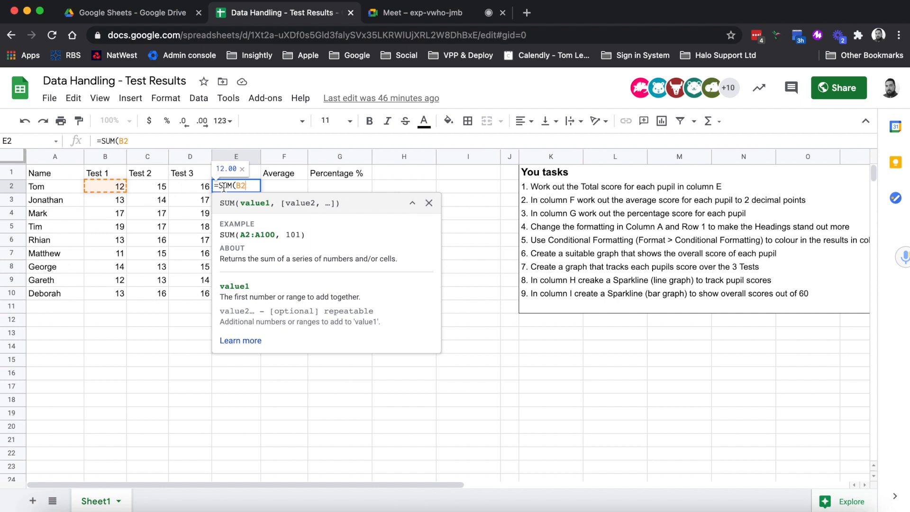
type(":")
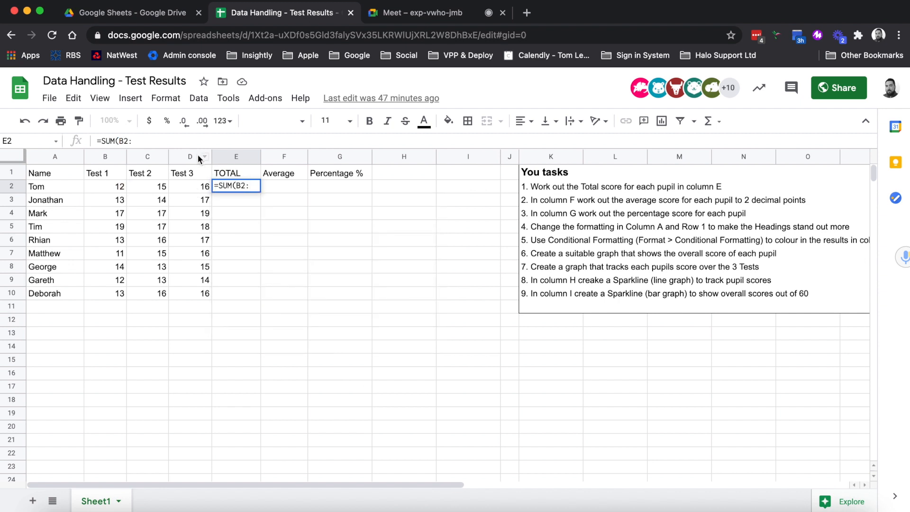
type("D2")
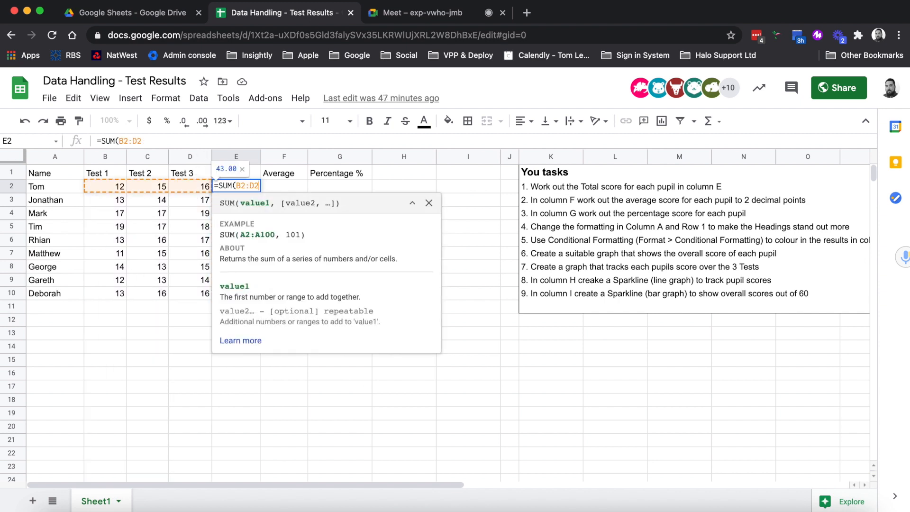
type(")")
key("Return")
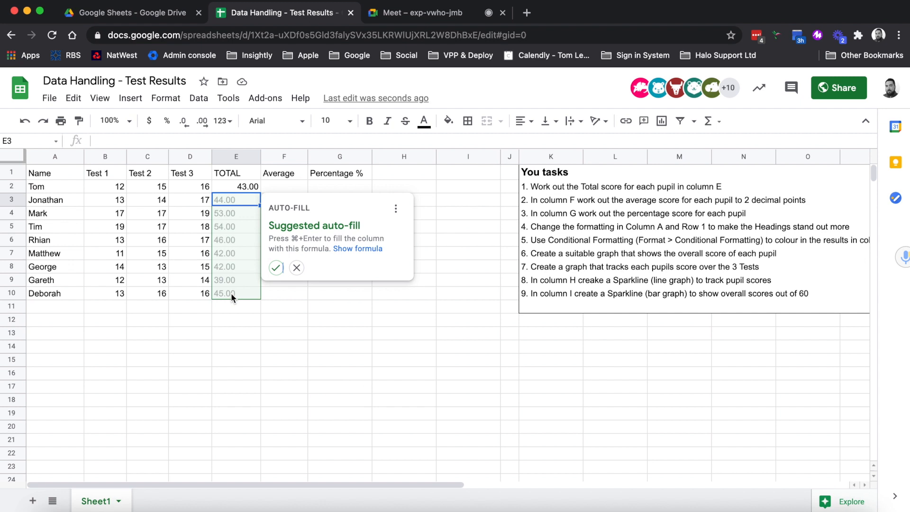
Step: Reject the suggested auto-fill and fill the E2 total formula down through E10
left_click(297, 268)
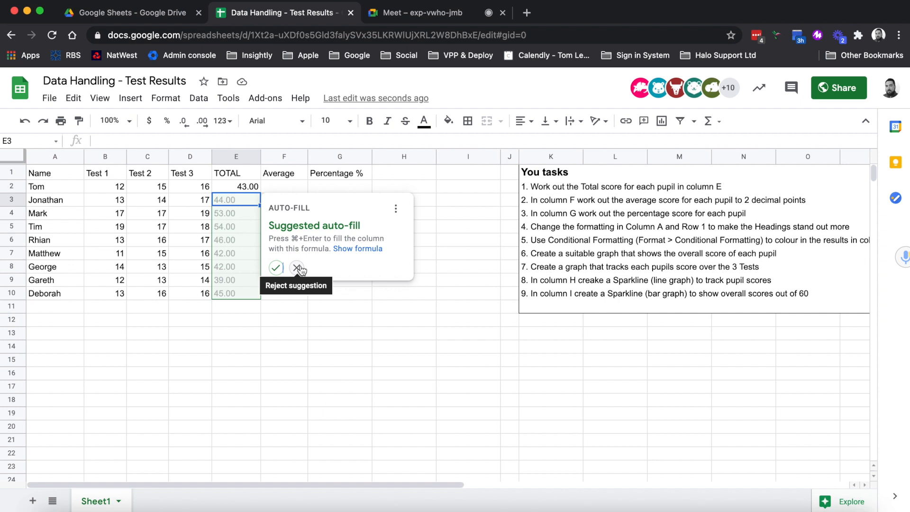
left_click(300, 266)
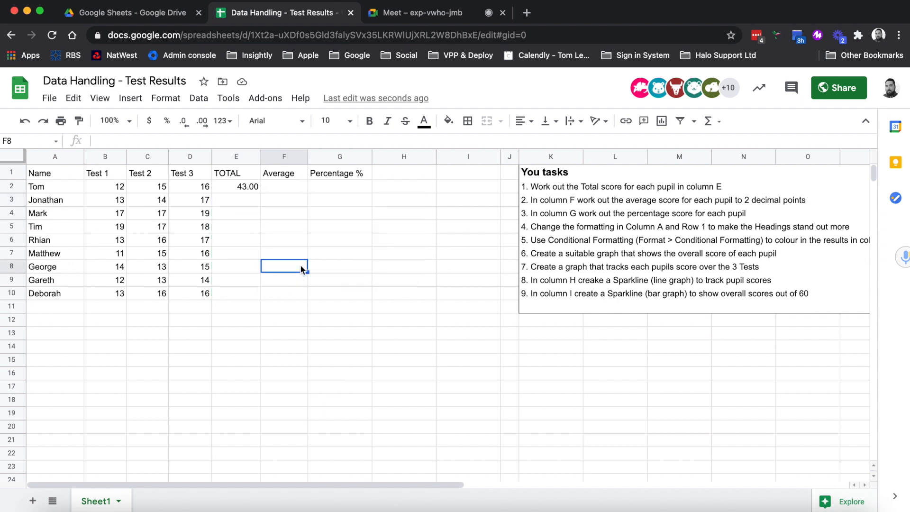
left_click(227, 187)
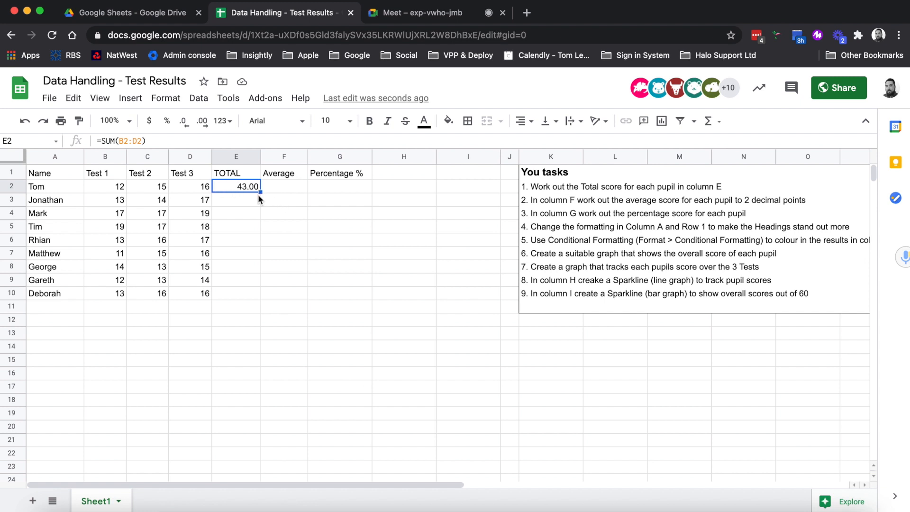
left_click_drag(260, 192, 257, 300)
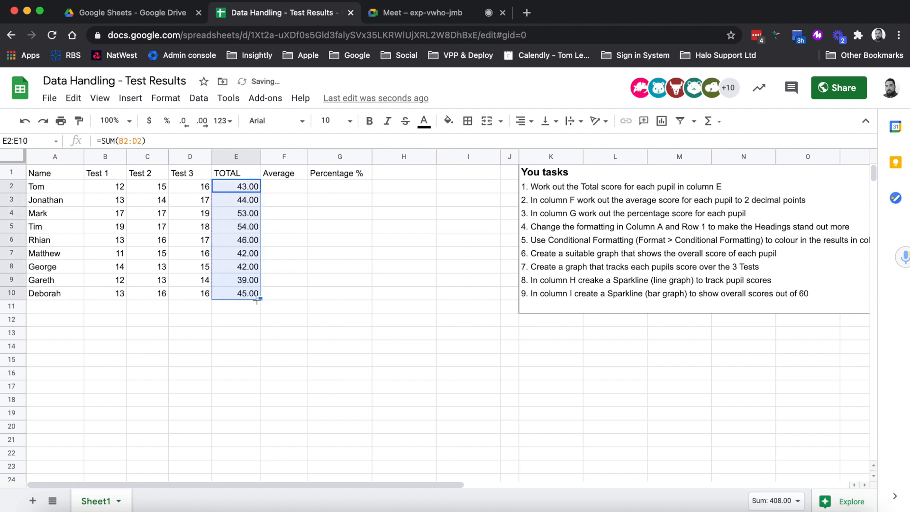
Step: Examine the formulas in the TOTAL column row by row to compare their cell references
left_click(243, 186)
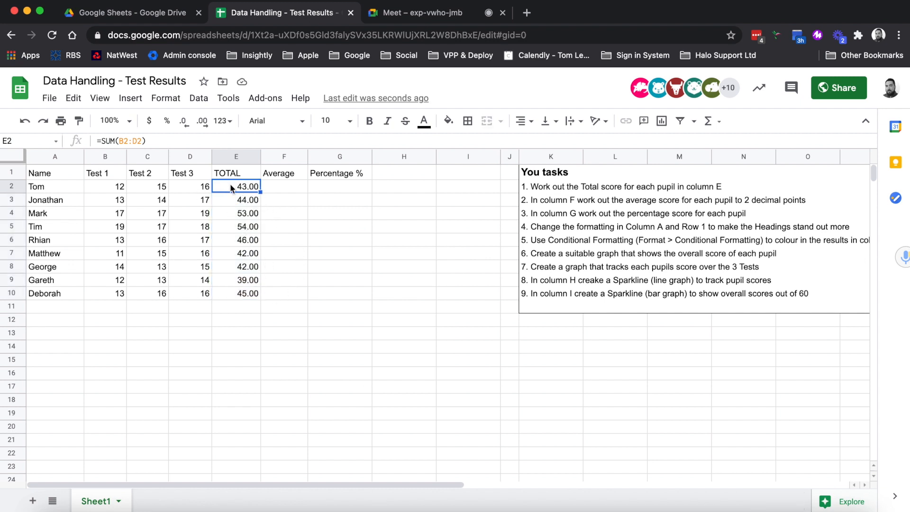
key("Down")
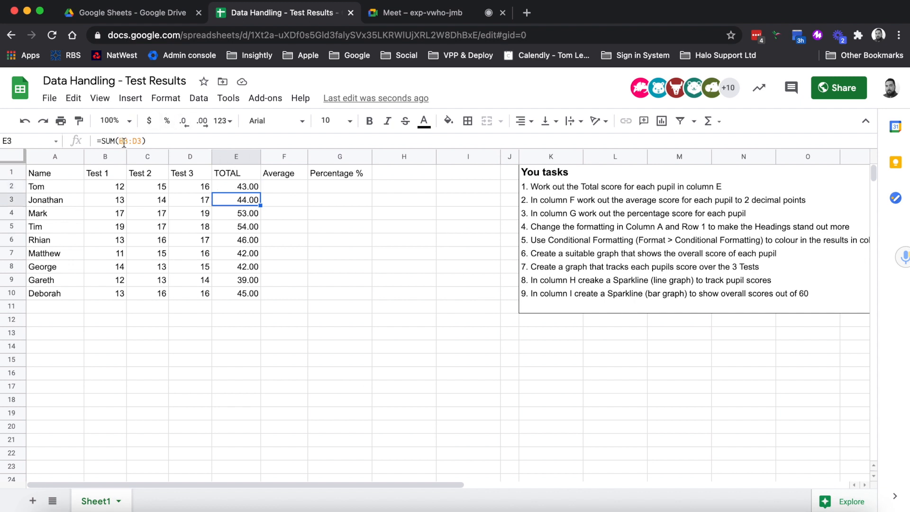
key("Down")
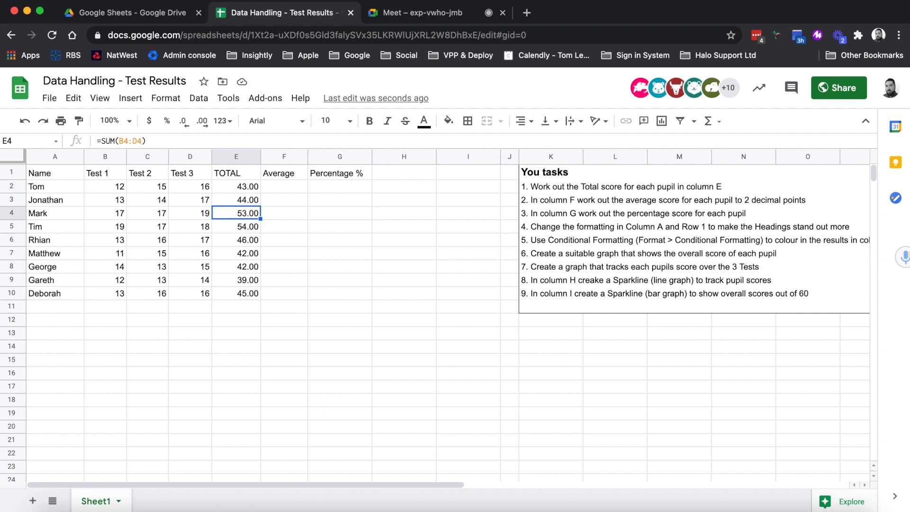
key("Down")
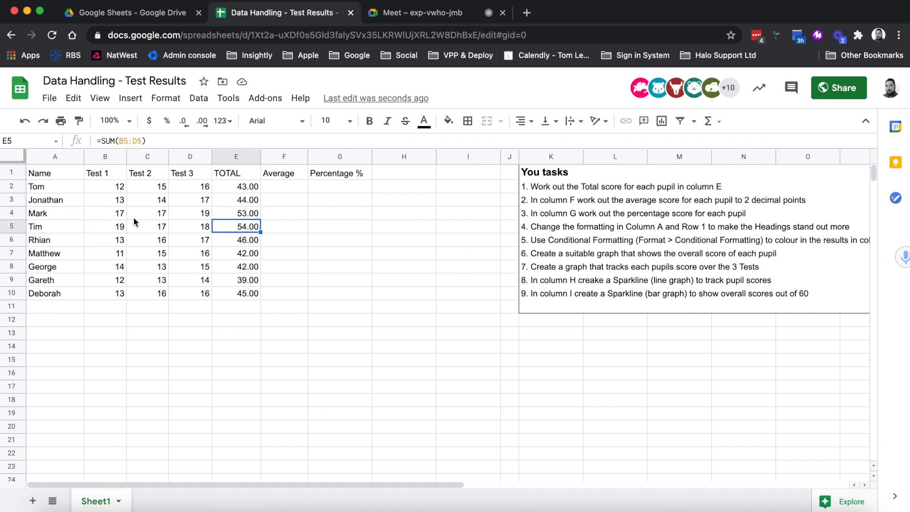
left_click(226, 180)
left_click(226, 183)
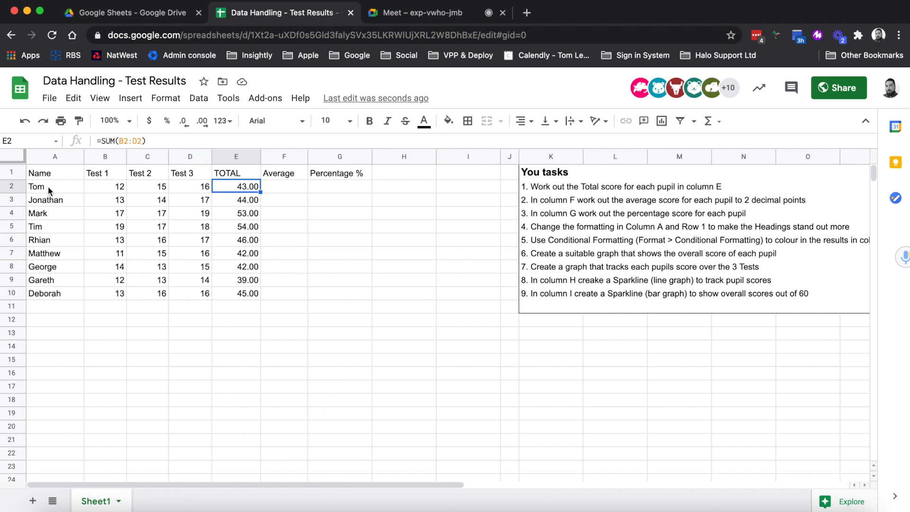
left_click(242, 200)
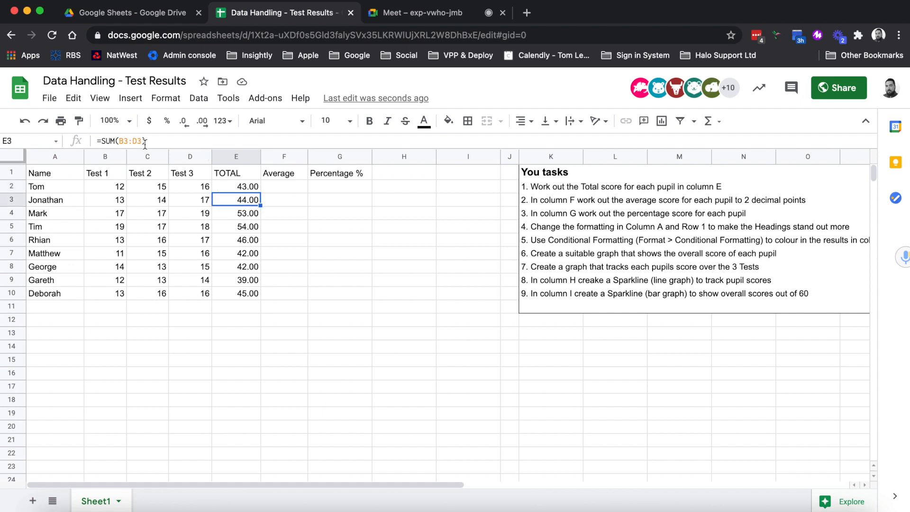
Step: Remove both decimal places from the totals in E2:E10 so they show as whole numbers
left_click(229, 185)
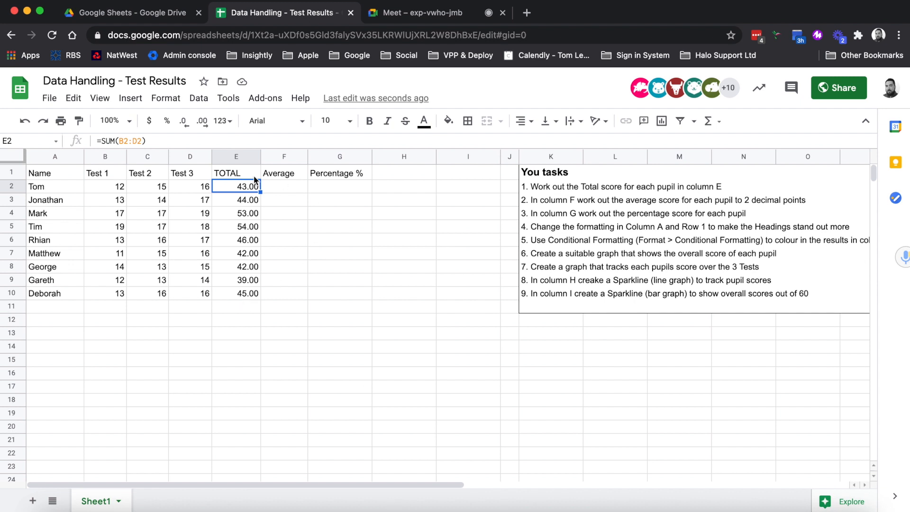
left_click(240, 297, "shift")
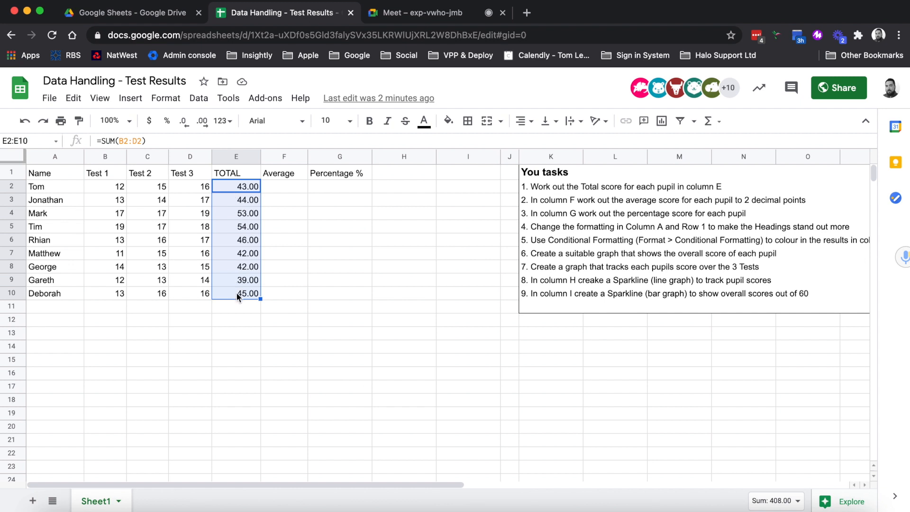
left_click(182, 121)
left_click(183, 121)
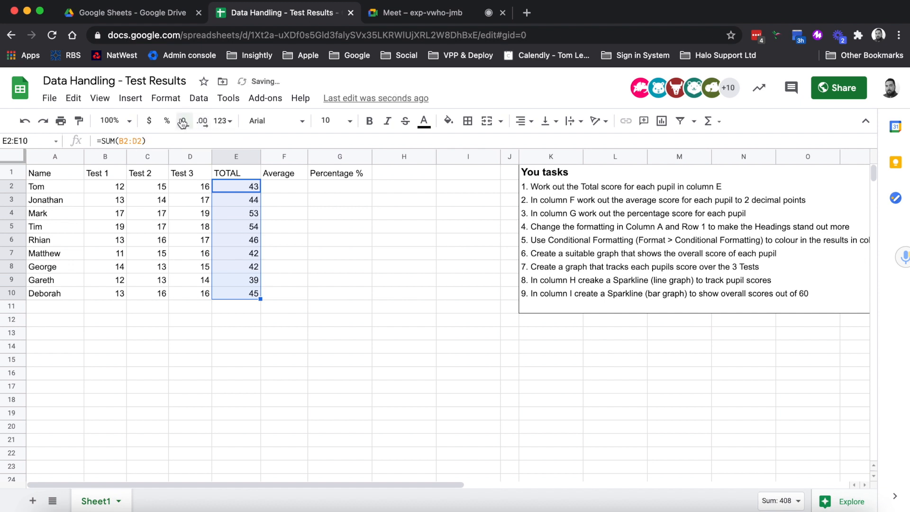
left_click(252, 315)
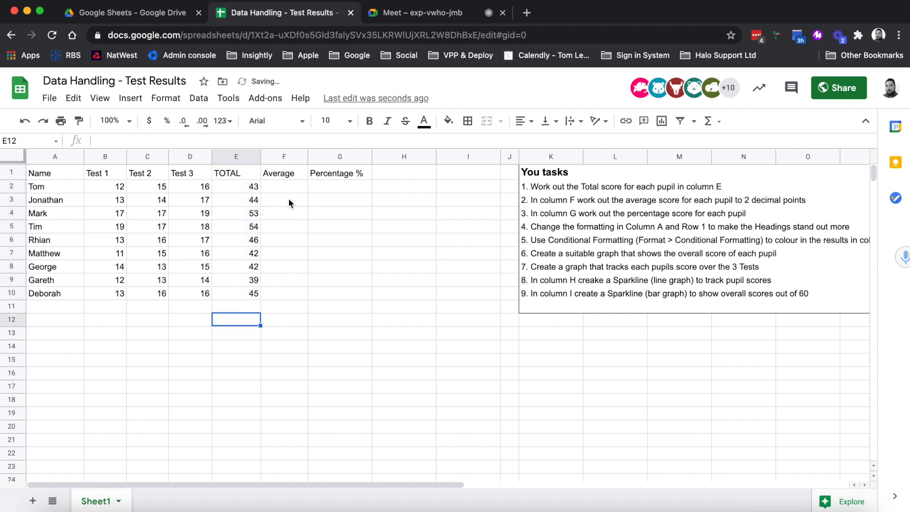
left_click(234, 187)
left_click(229, 298, "shift")
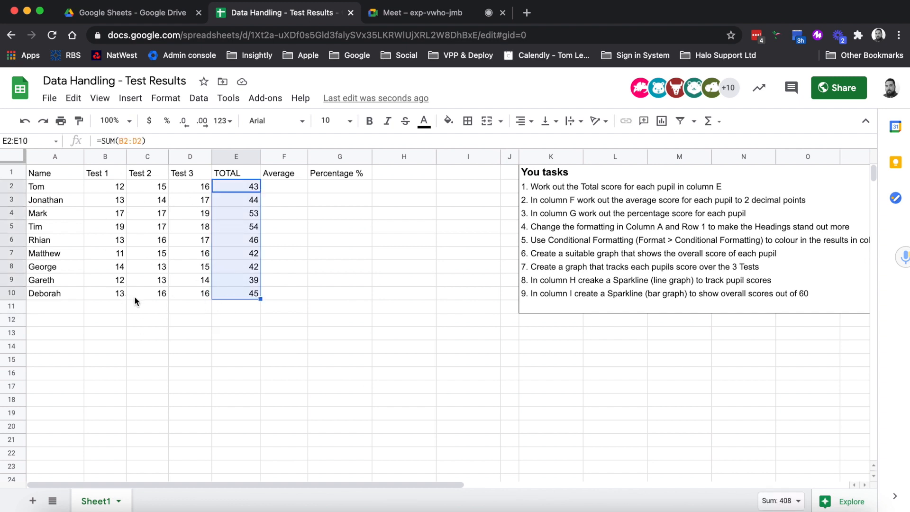
left_click(197, 321)
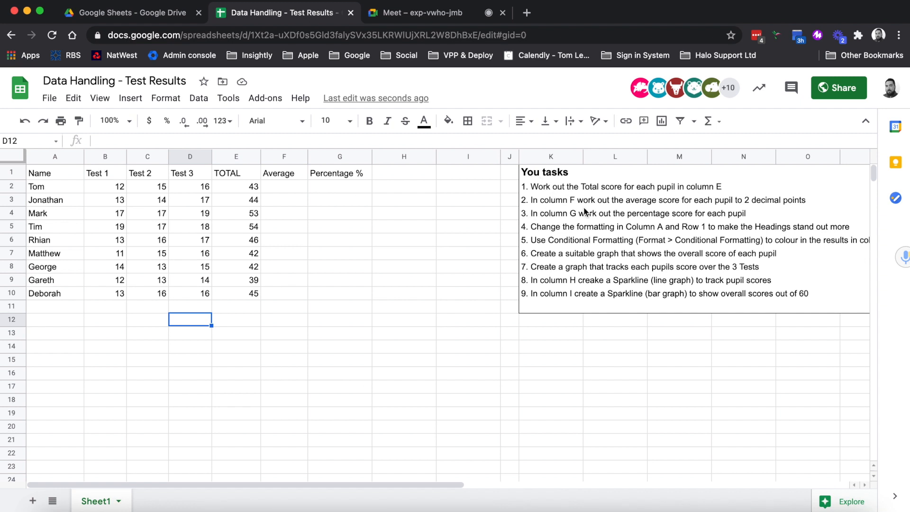
Step: Enter the formula =AVERAGE(B2:D2) in cell F2 and accept the suggested auto-fill for the rest of the Average column
left_click(285, 156)
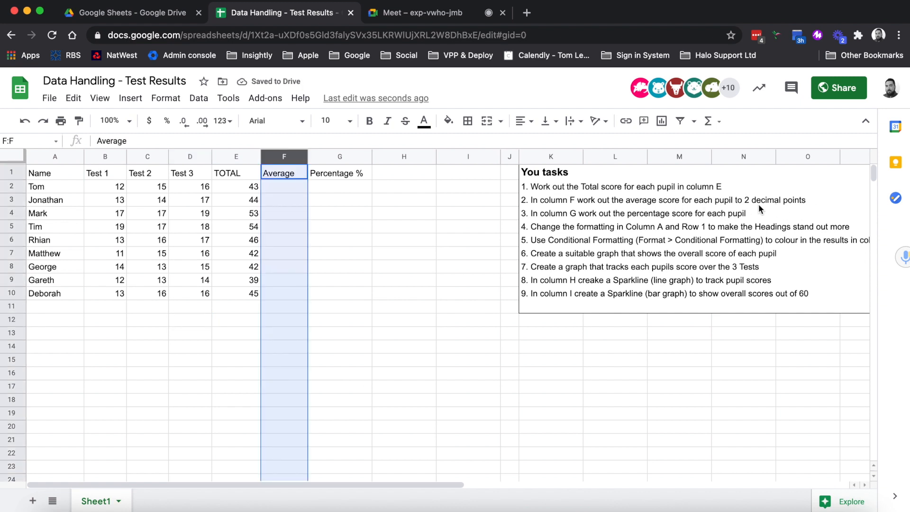
left_click(274, 182)
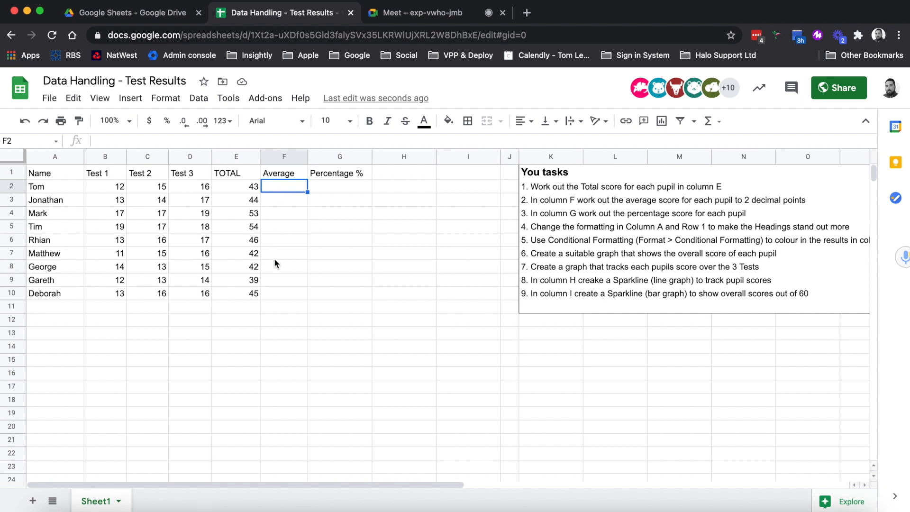
type("=")
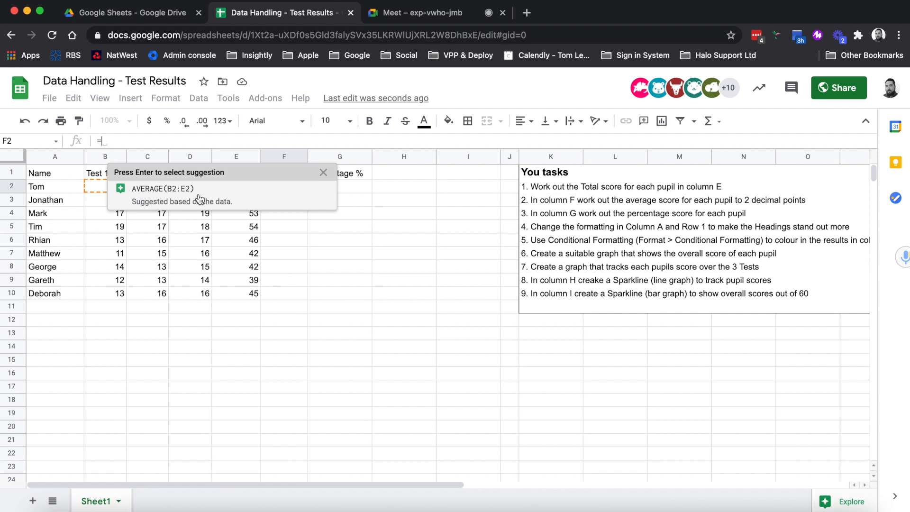
left_click(326, 241)
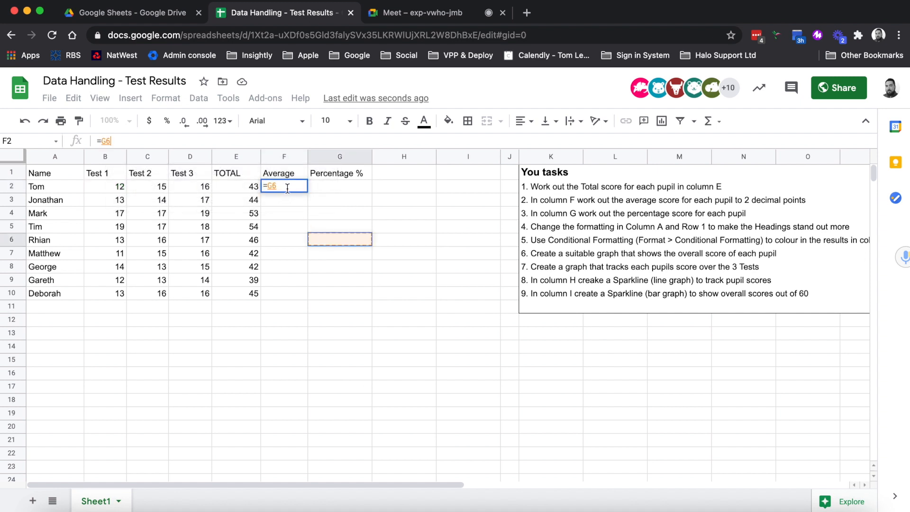
key("BackSpace")
key("BackSpace")
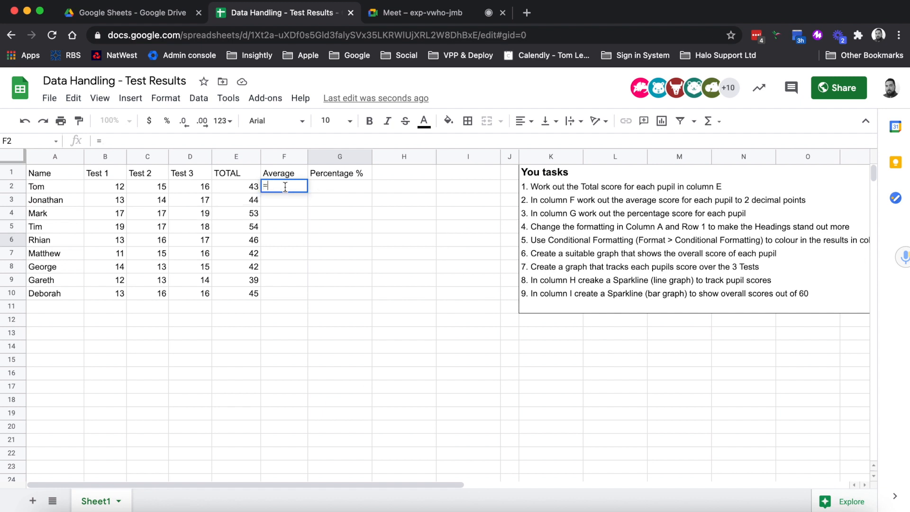
type("AVERAGE")
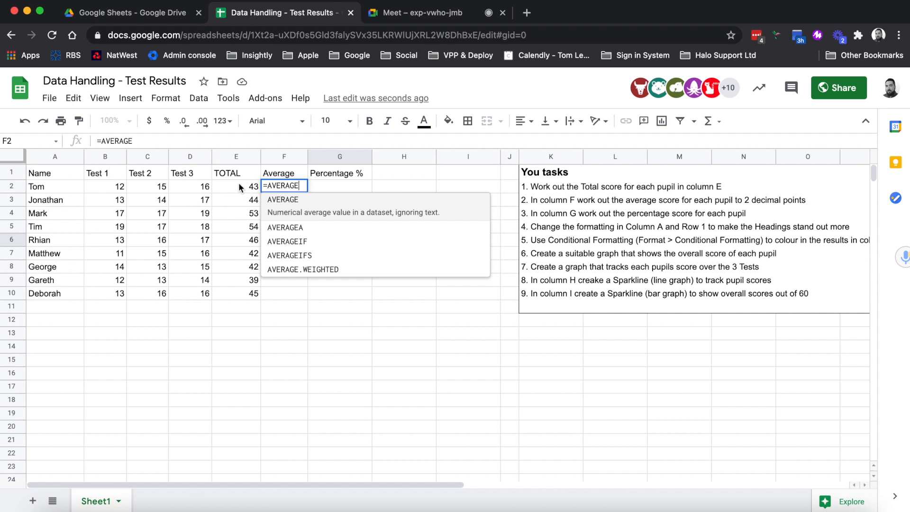
type("(")
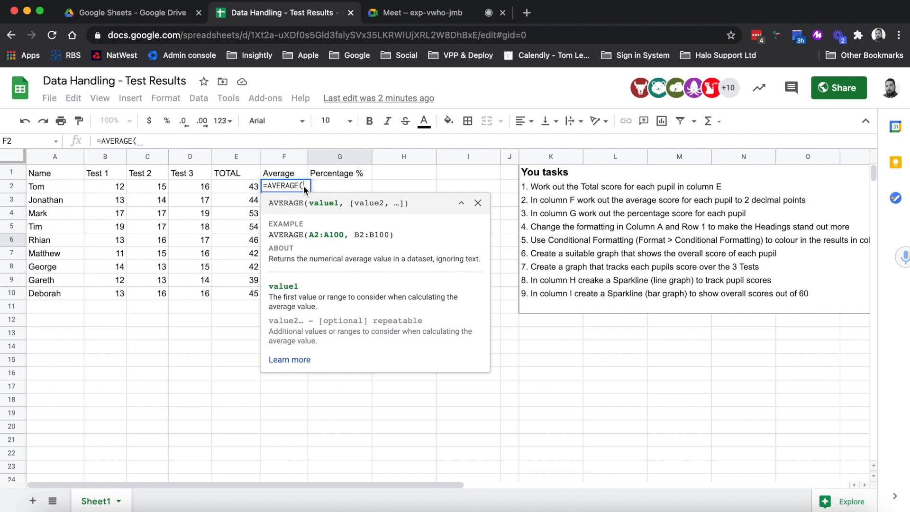
left_click(105, 190)
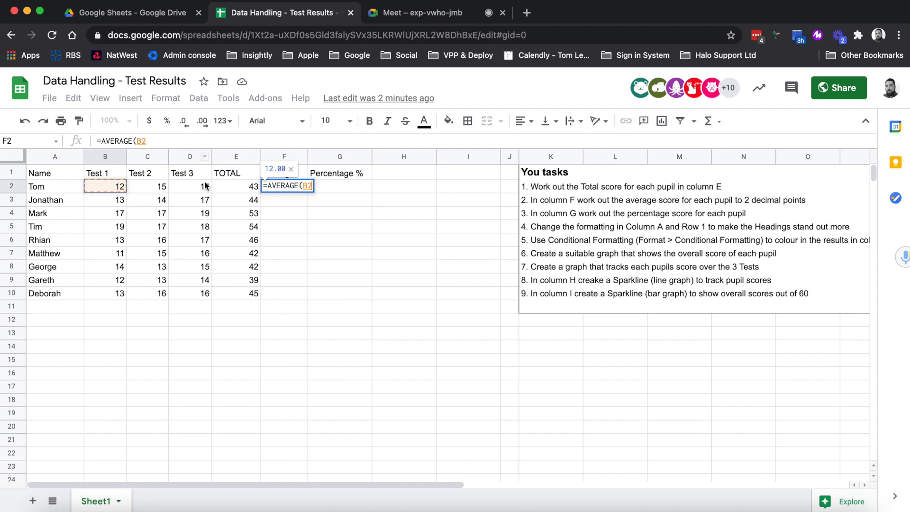
left_click(187, 191, "shift")
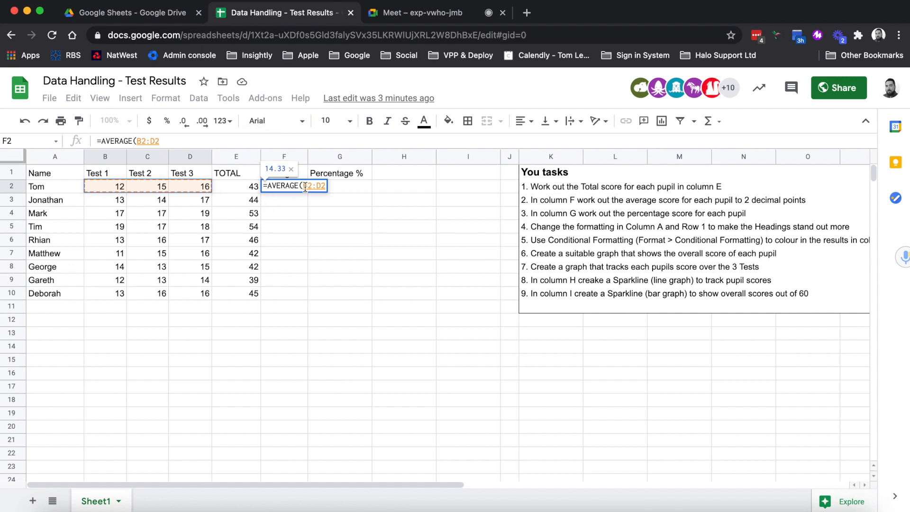
type(")")
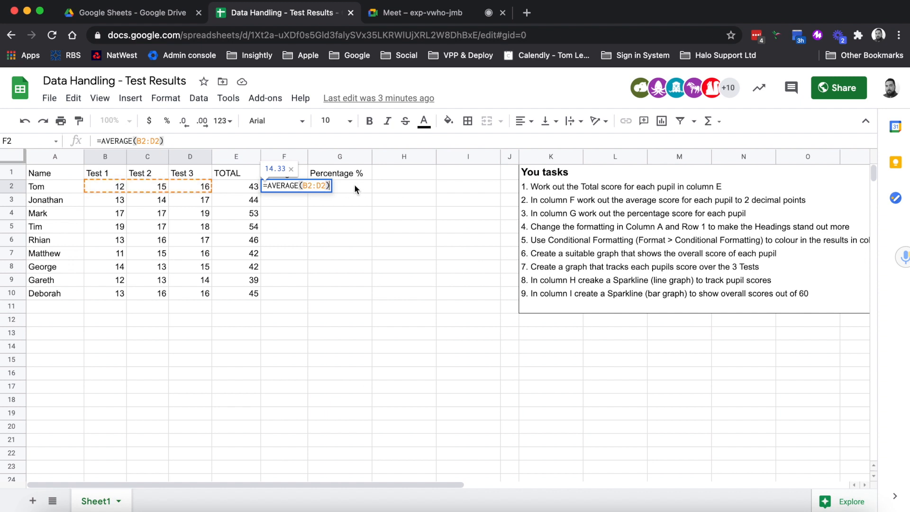
key("Return")
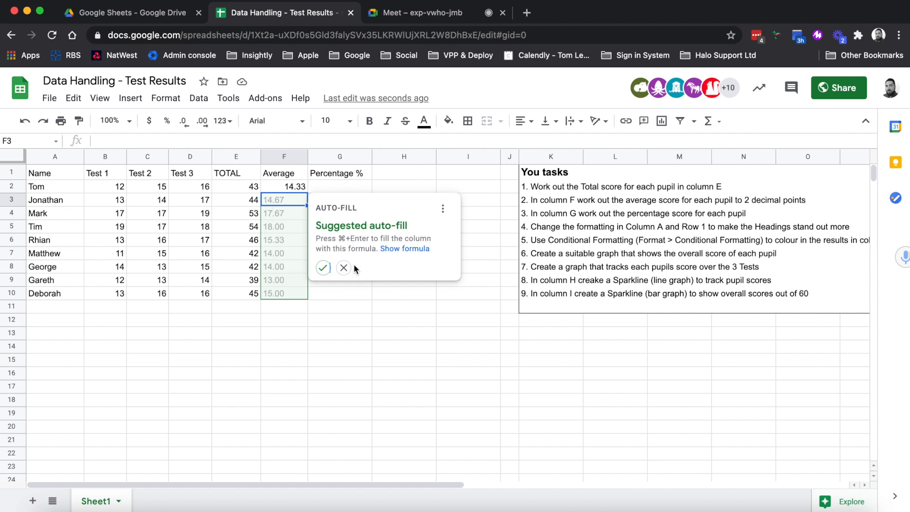
left_click(324, 267)
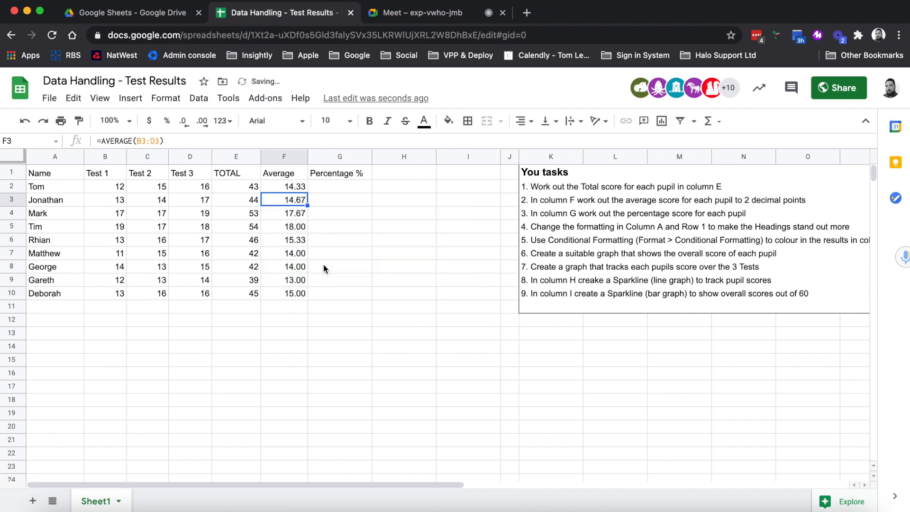
Step: Reduce the averages in F2:F10 to one decimal place and restore them to two decimal places
left_click(277, 188)
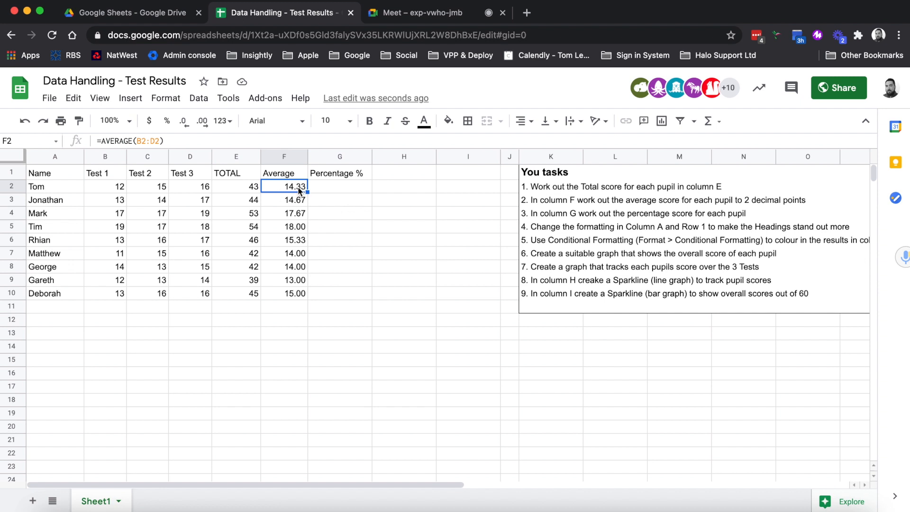
left_click(295, 291, "shift")
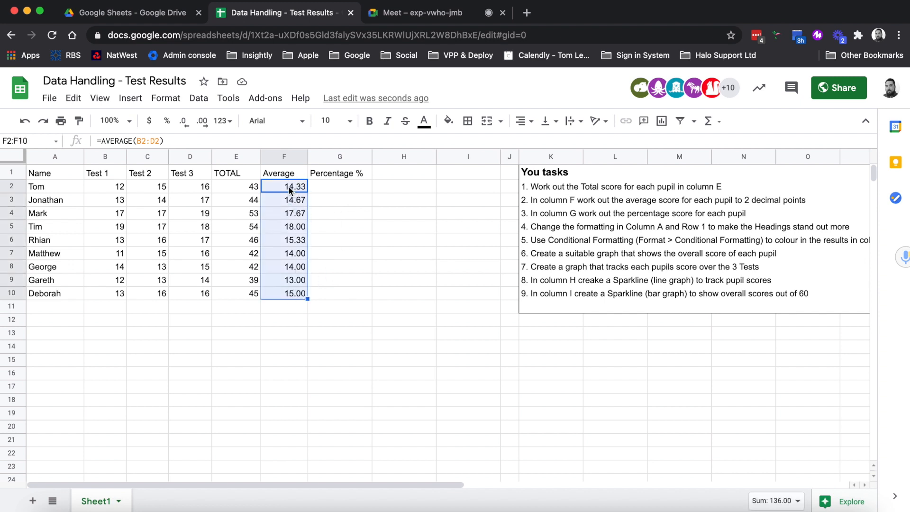
left_click(183, 122)
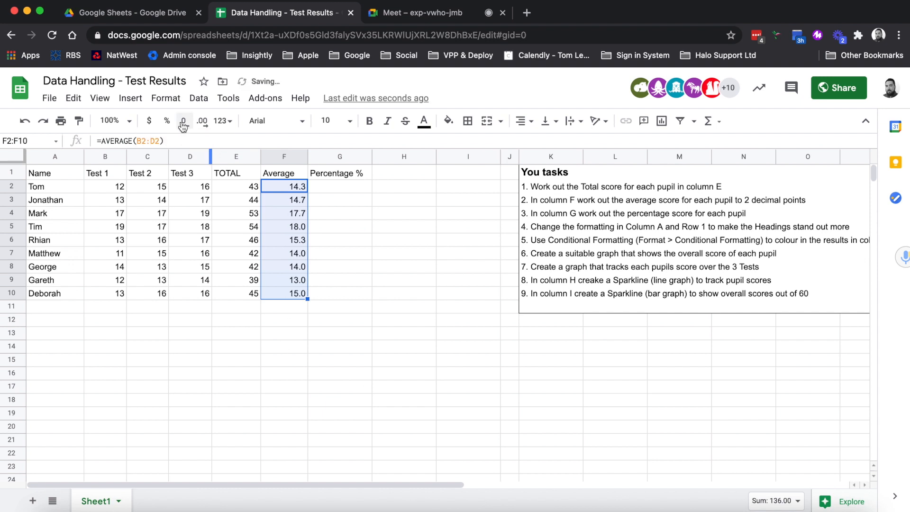
left_click(202, 123)
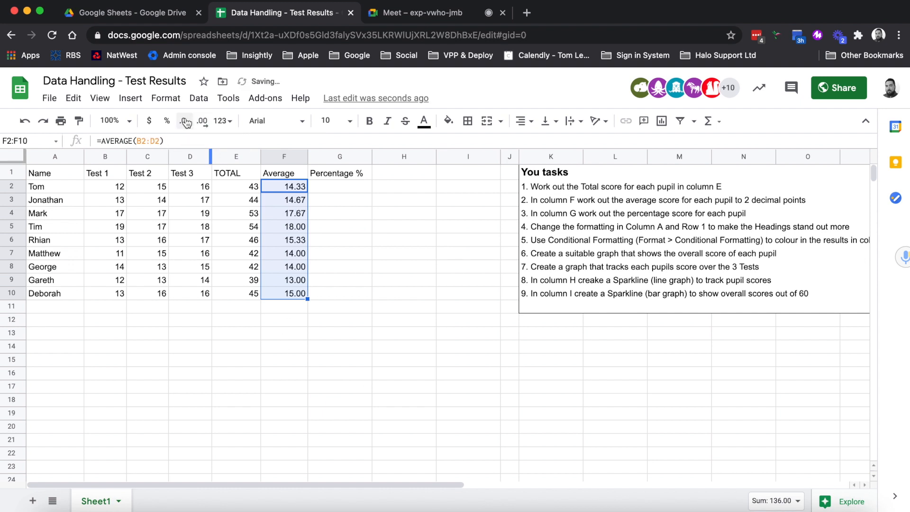
left_click(360, 214)
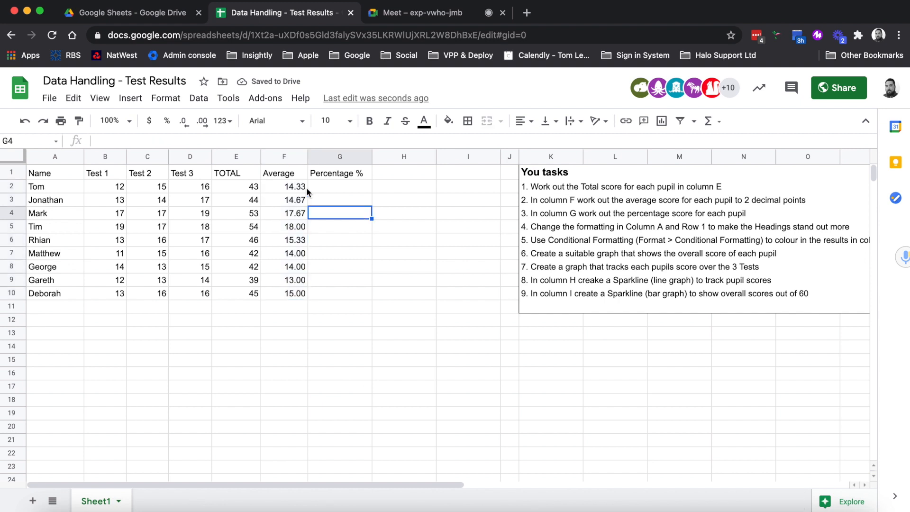
Step: Enter the formula =SUM(E2/60)*100 in cell G2 for the first pupil's percentage and reject the suggested auto-fill
left_click(343, 185)
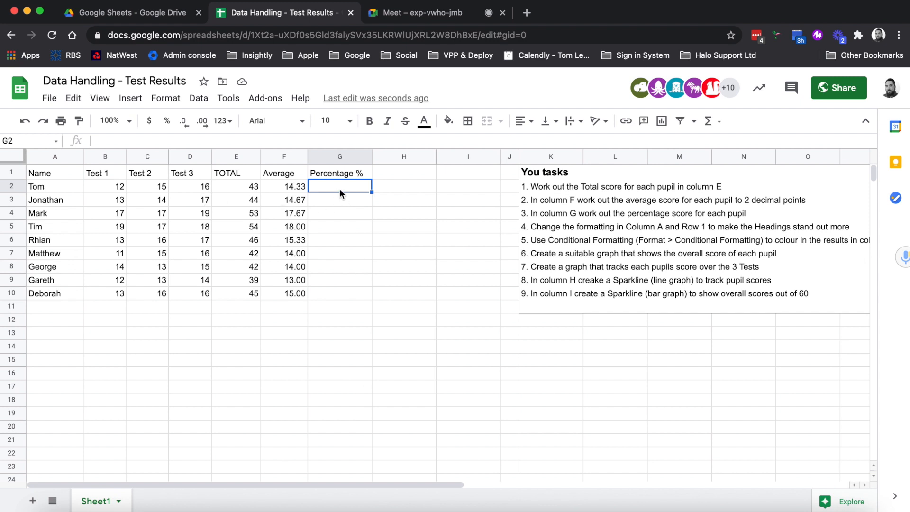
type("=")
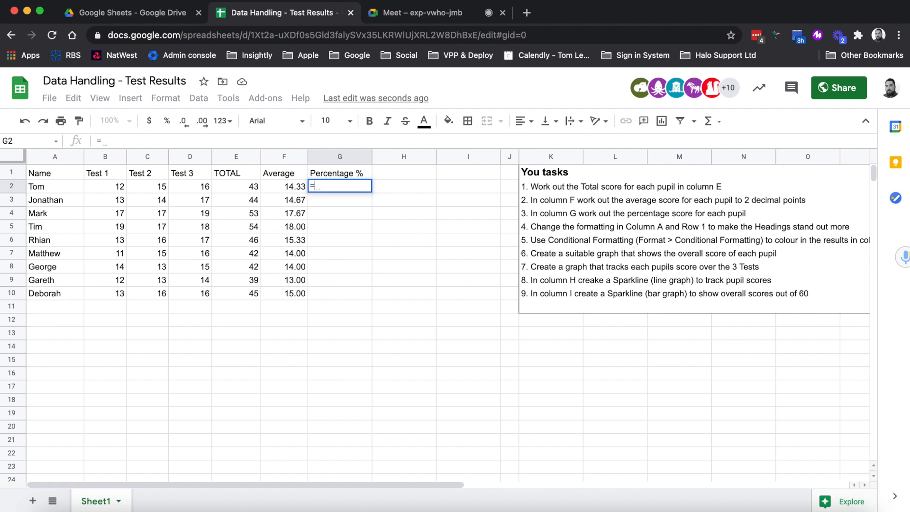
type("S")
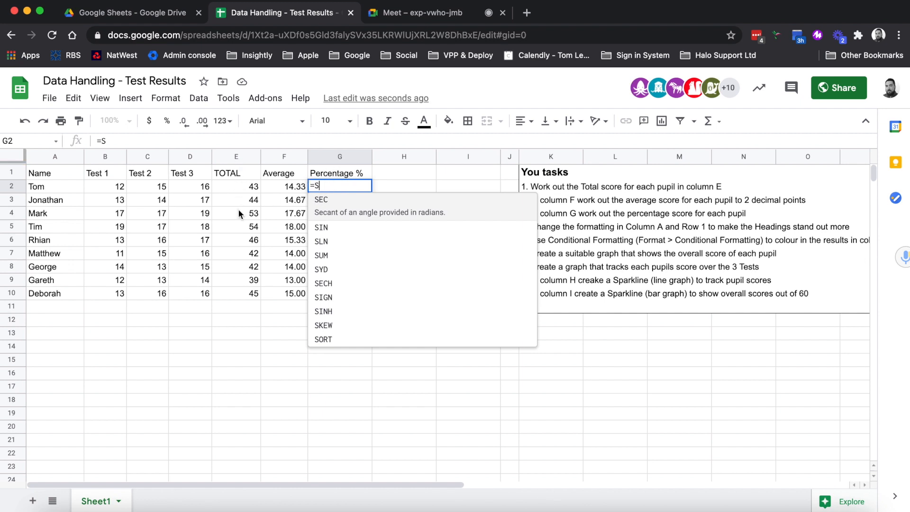
type("UM")
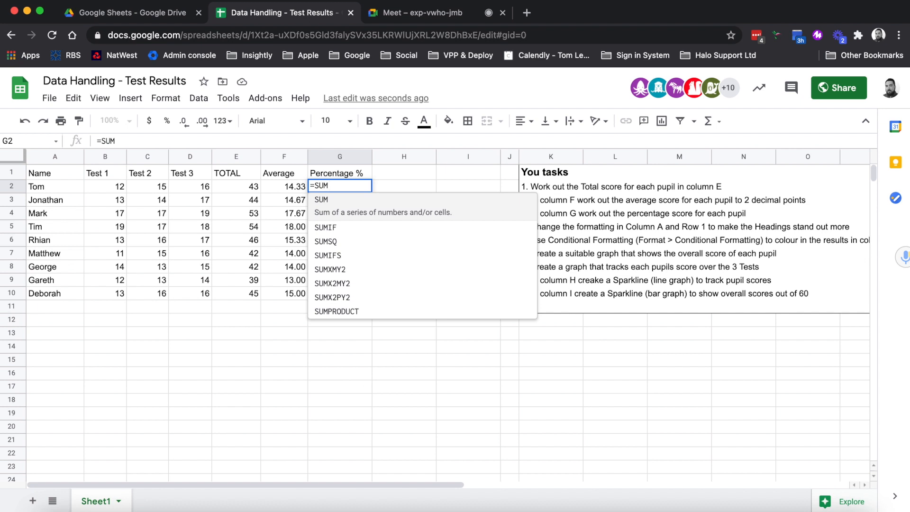
type("(")
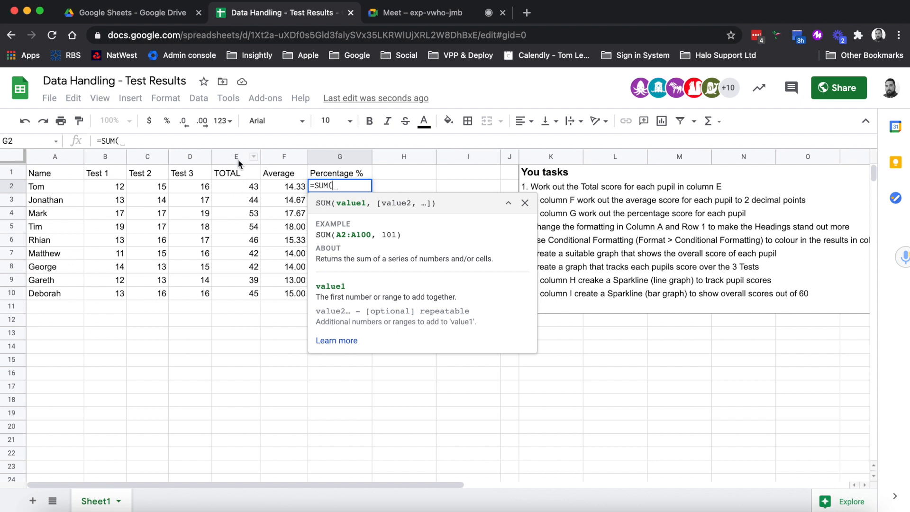
left_click(238, 186)
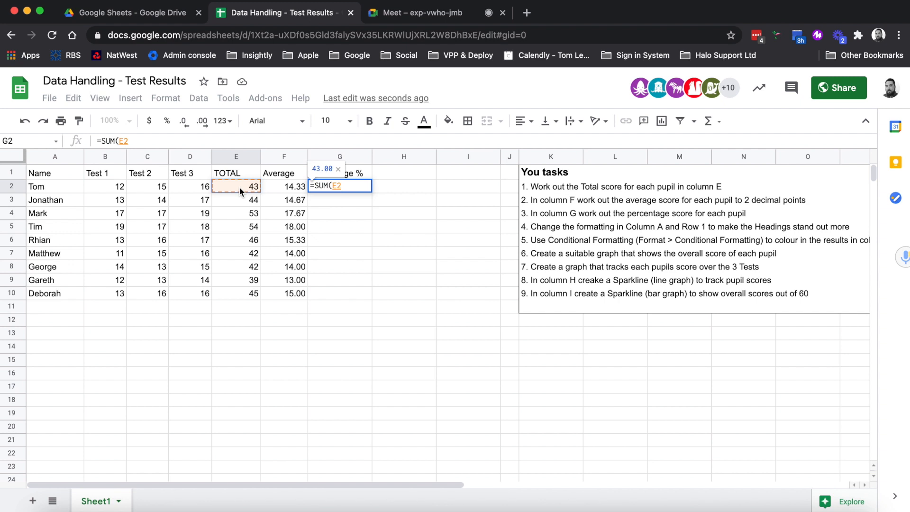
type("/")
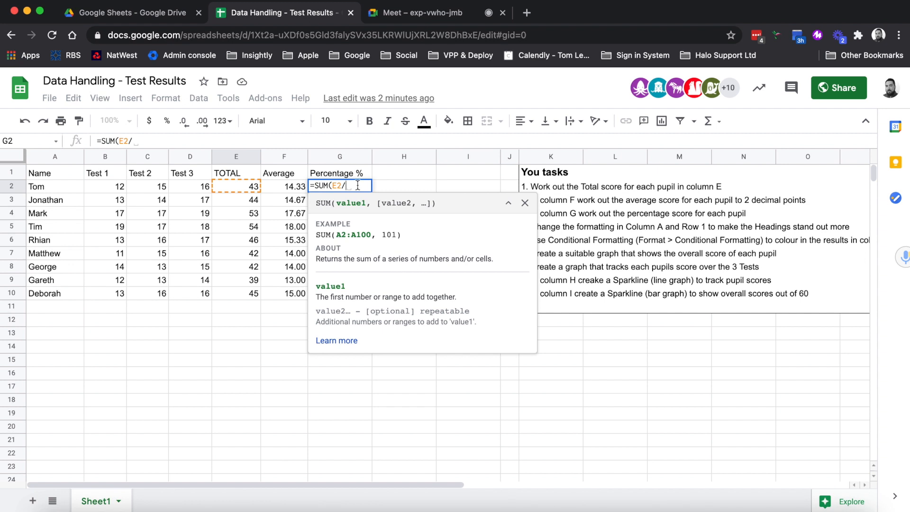
type("60")
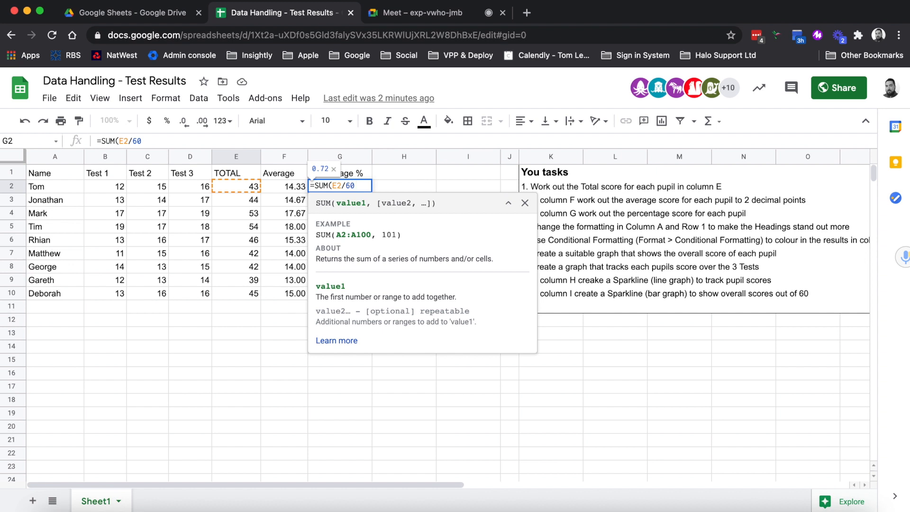
type(")")
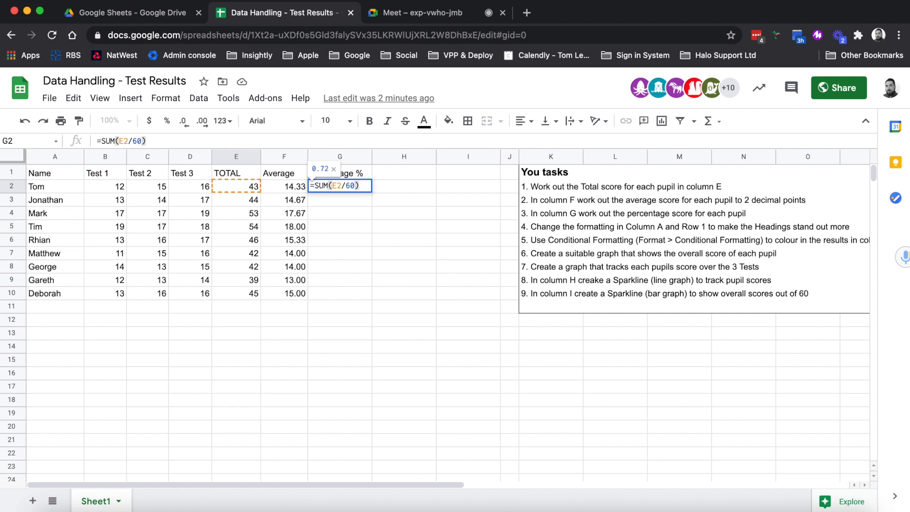
type("*100")
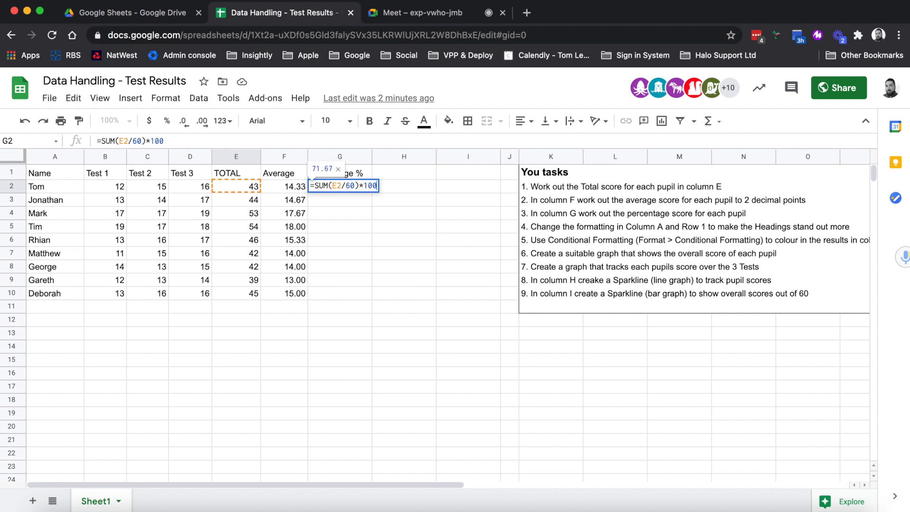
key("Return")
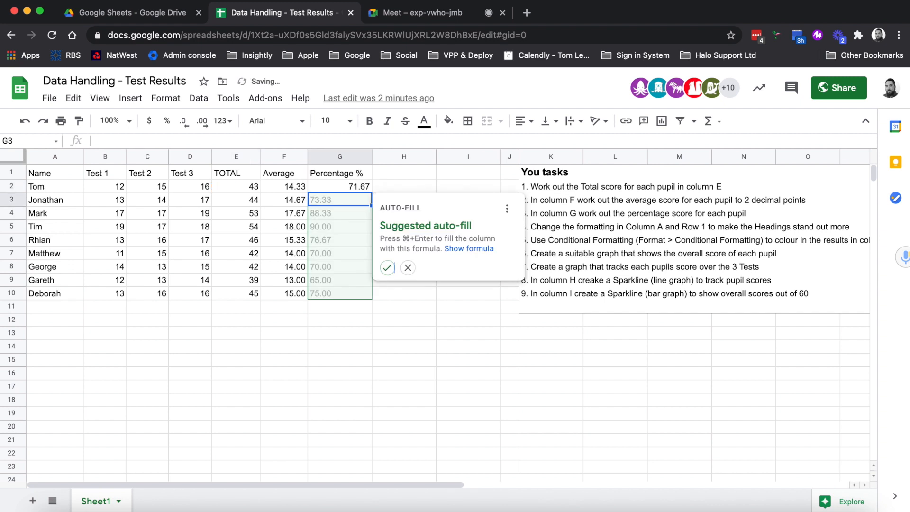
left_click(407, 268)
left_click(330, 187)
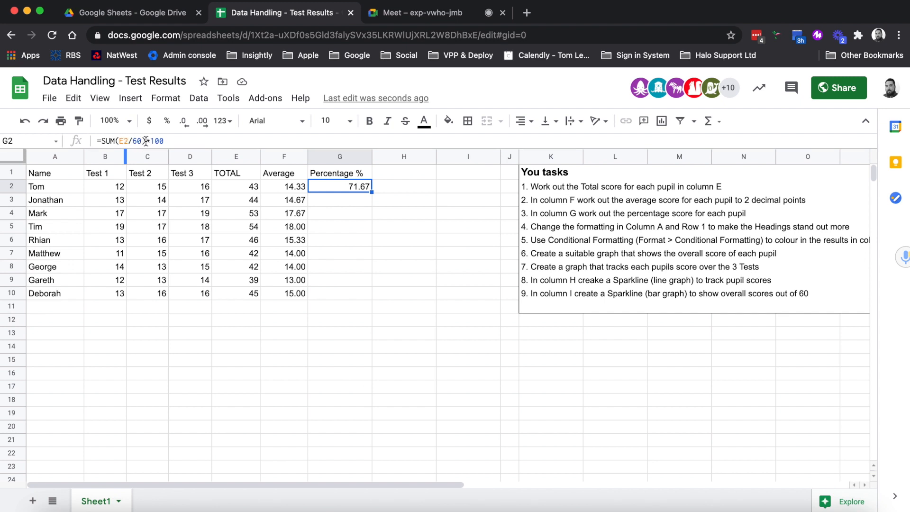
left_click(351, 199)
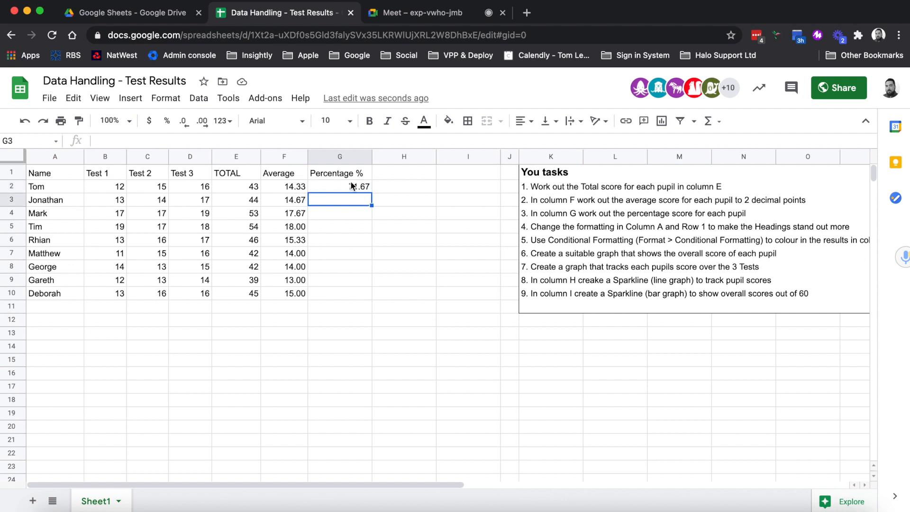
Step: Look through the number format options available for the percentage cells G2:G10 without applying any
left_click(339, 187)
left_click(337, 297, "shift")
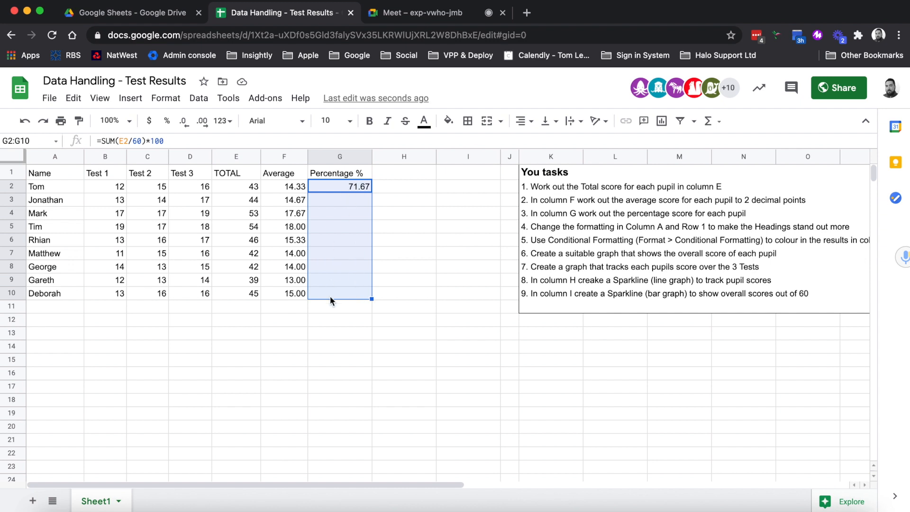
left_click(230, 123)
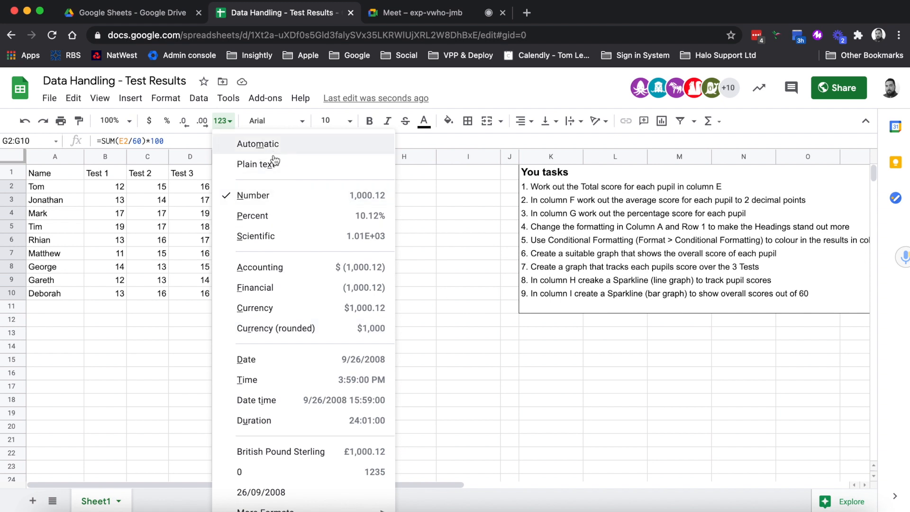
left_click(223, 120)
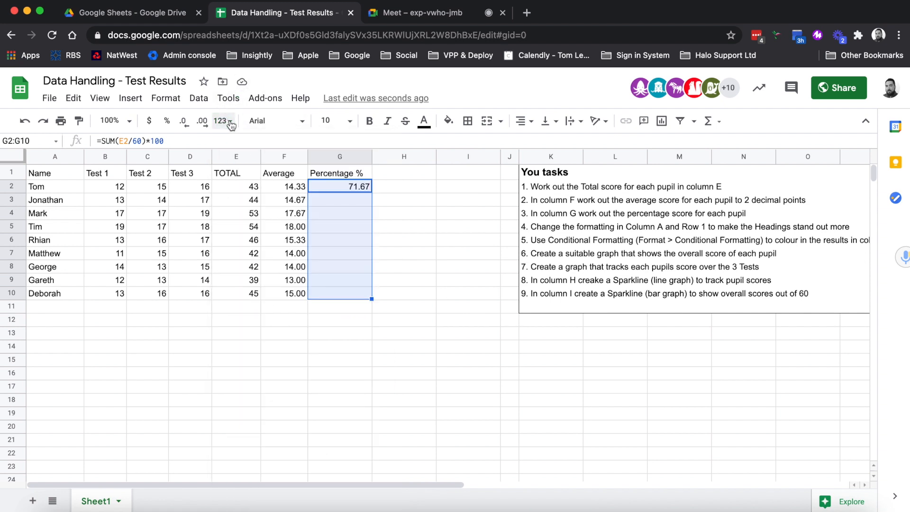
left_click(162, 99)
mouse_move(250, 152)
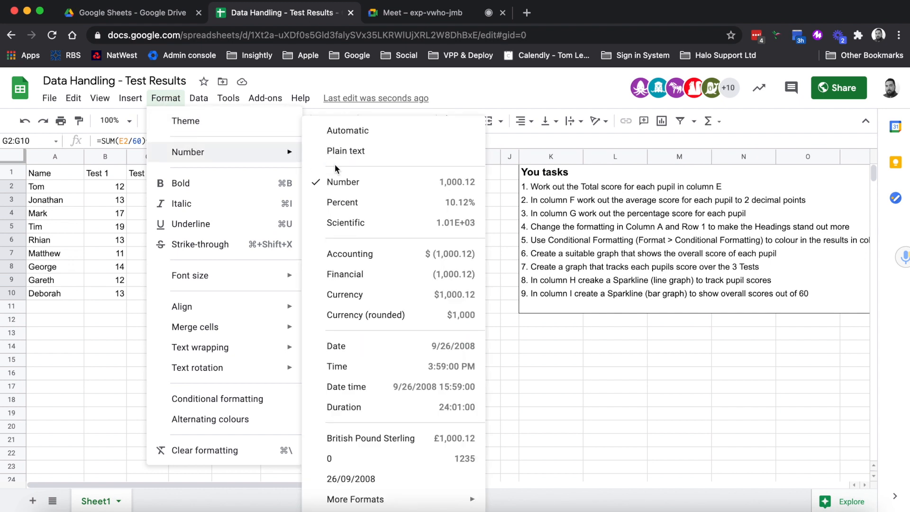
left_click(52, 358)
left_click(351, 188)
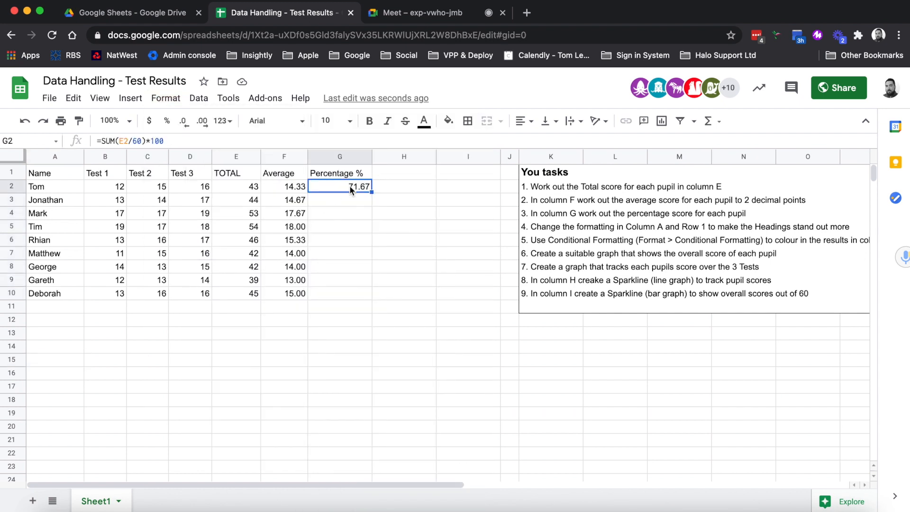
Step: Check the Date format in the list of number formats for the percentage cells G2:G10
left_click(345, 292, "shift")
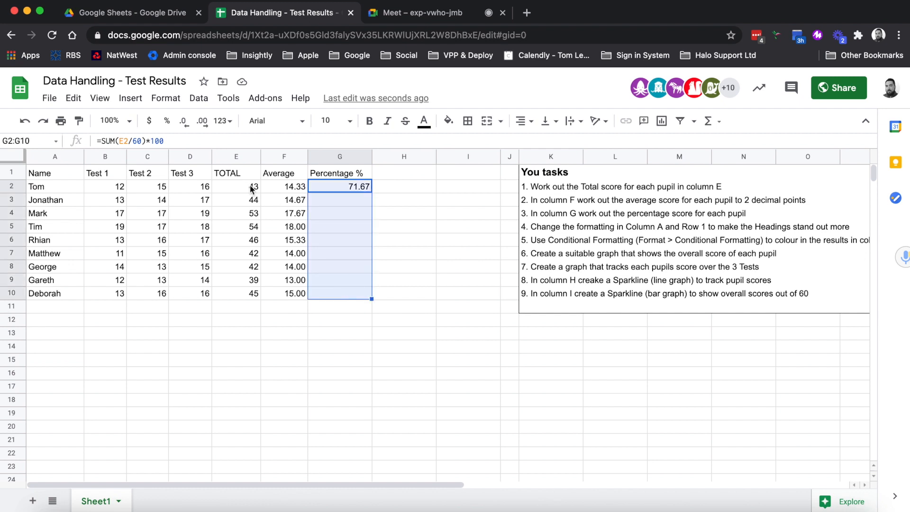
left_click(235, 123)
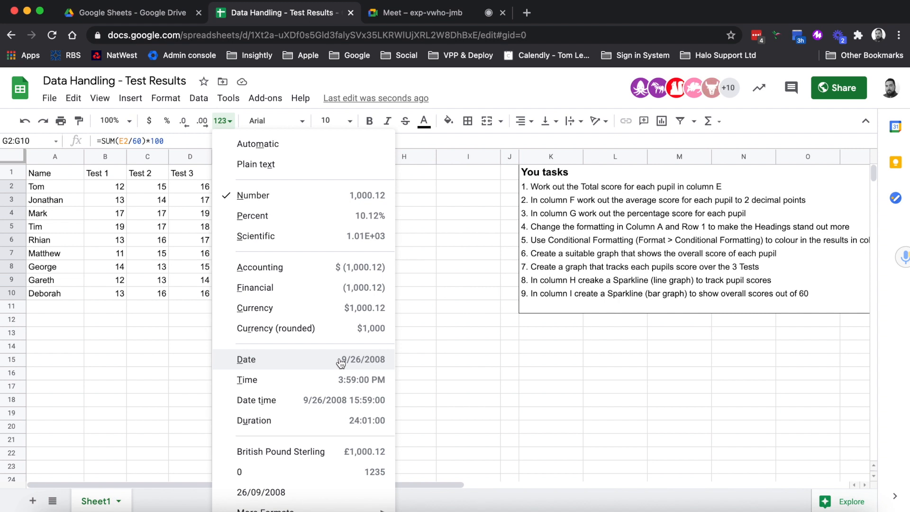
left_click(68, 343)
Step: Enter the date 04/02/2021 in blank cell A14 and delete it again
double_click(57, 350)
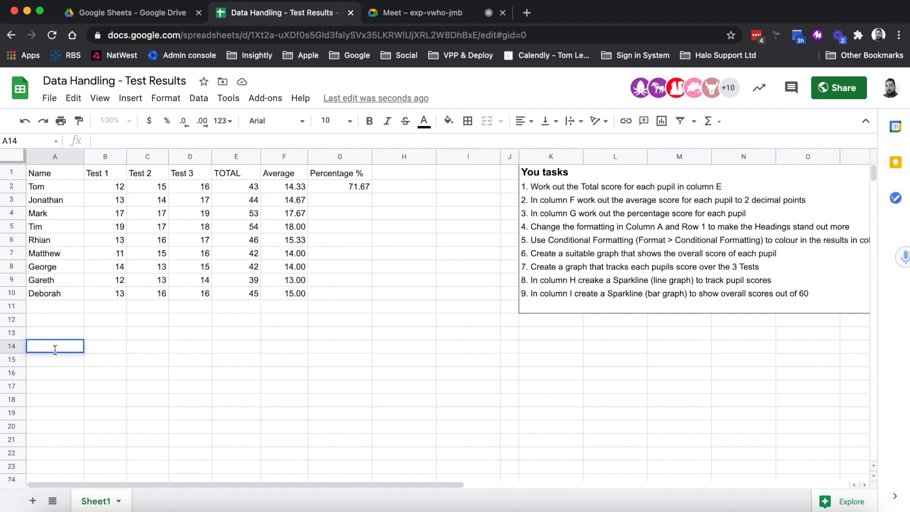
type("04/02/2021")
key("Tab")
left_click(52, 349)
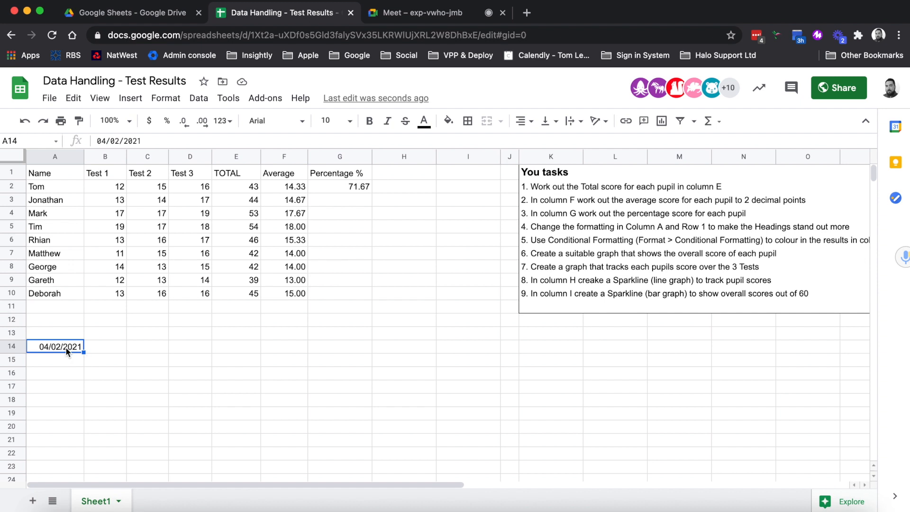
key("Delete")
left_click(182, 342)
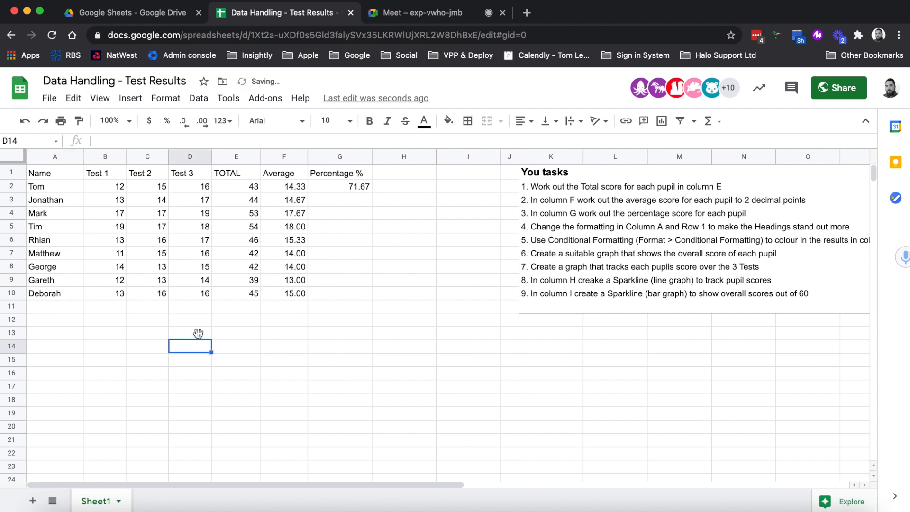
Step: Apply the Percent number format to the percentage cells G2:G10
left_click(337, 190)
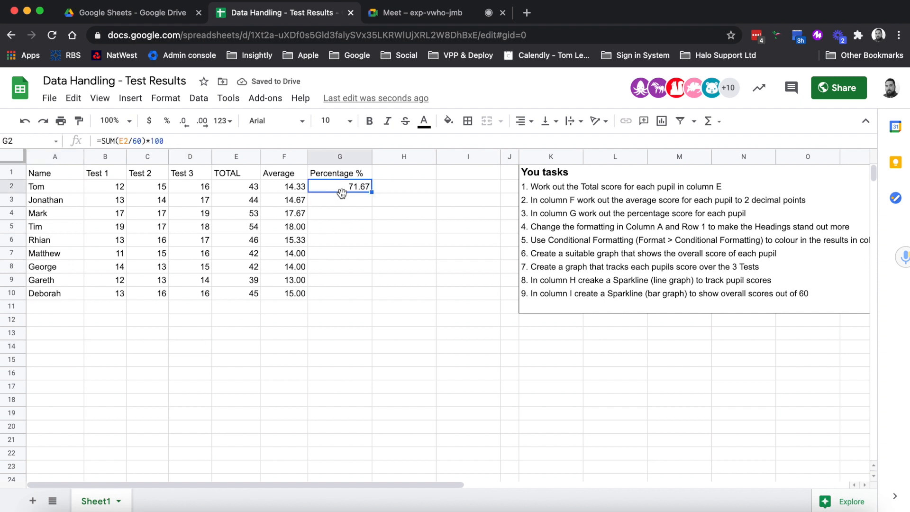
left_click(341, 298, "shift")
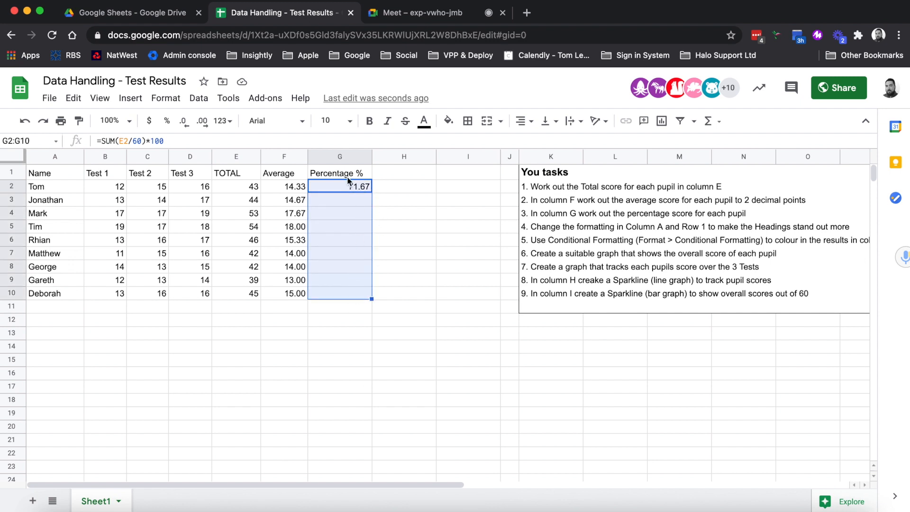
left_click(224, 122)
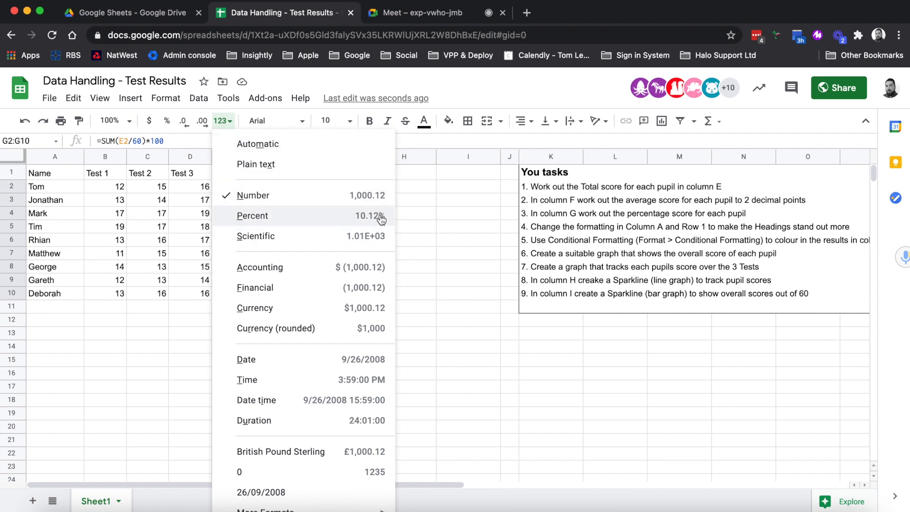
left_click(343, 215)
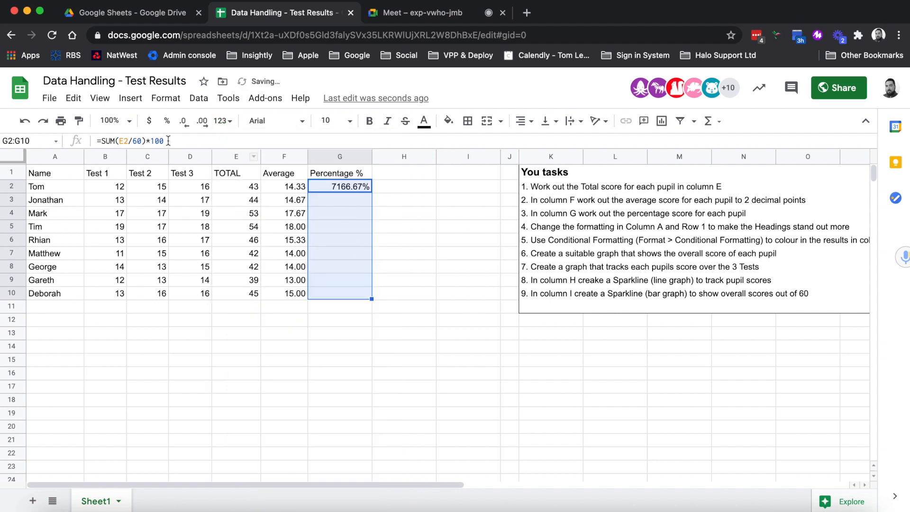
Step: Remove *100 from the formula in cell G2 so that it reads =SUM(E2/60)
left_click(345, 195)
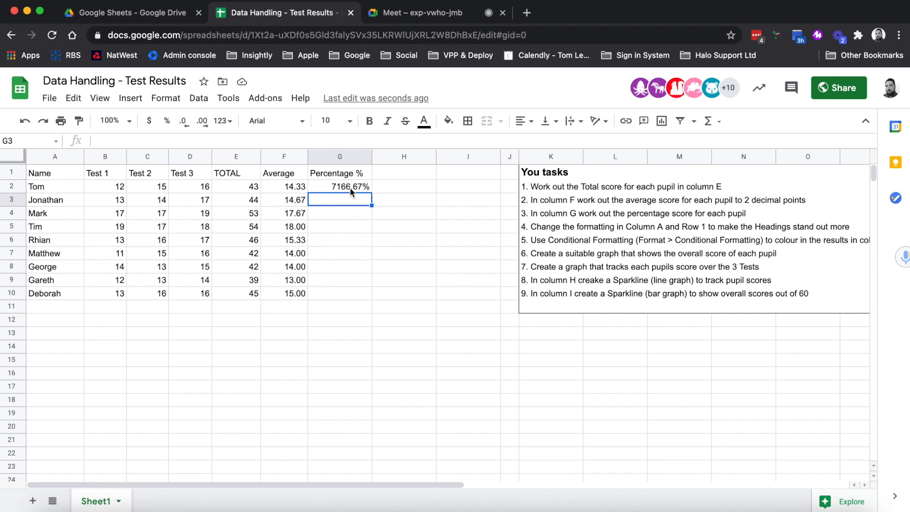
left_click(336, 185)
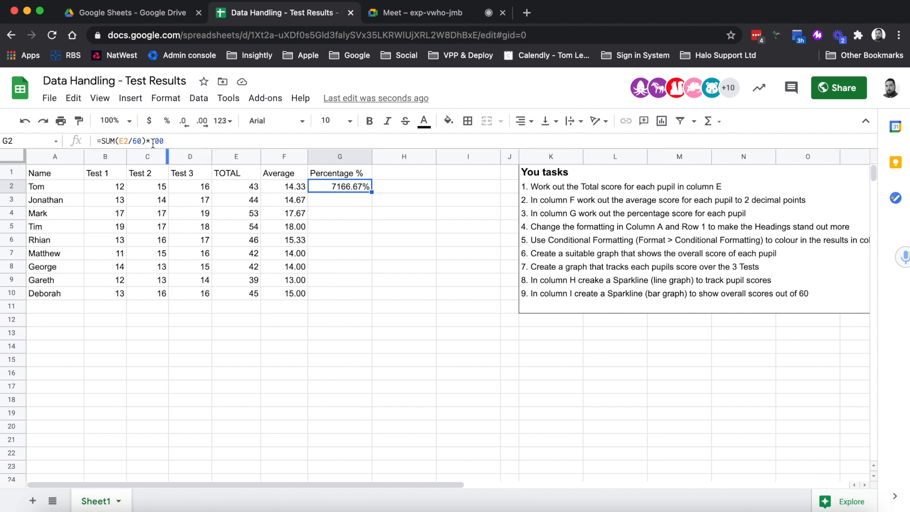
left_click_drag(147, 141, 167, 141)
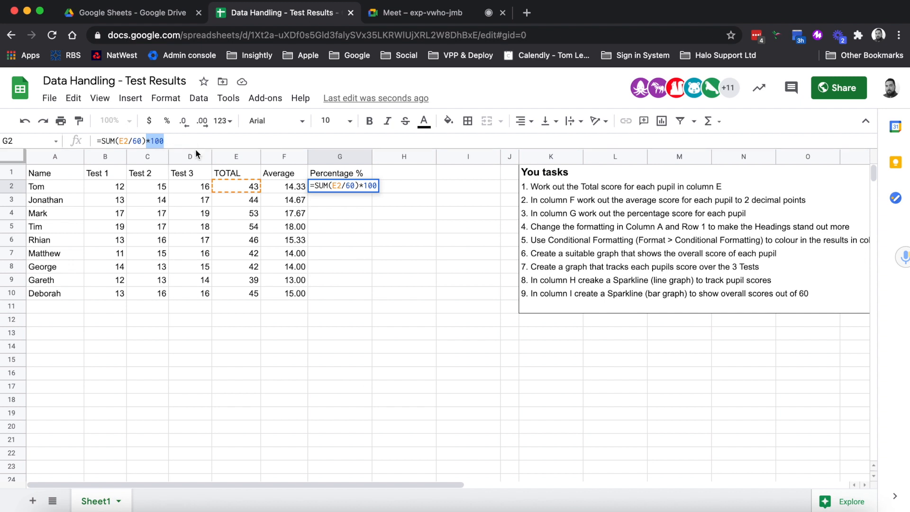
key("BackSpace")
key("Return")
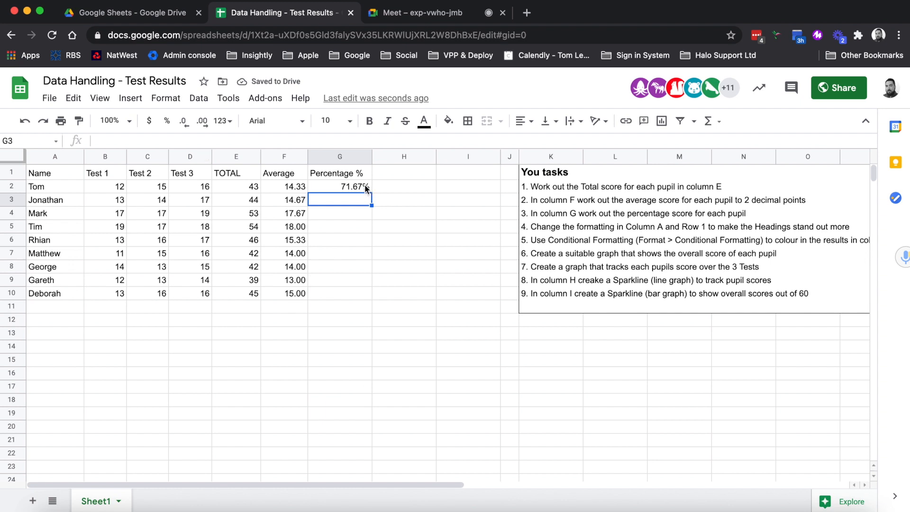
Step: Reapply the Percent number format to the whole range G2:G10
left_click(313, 185)
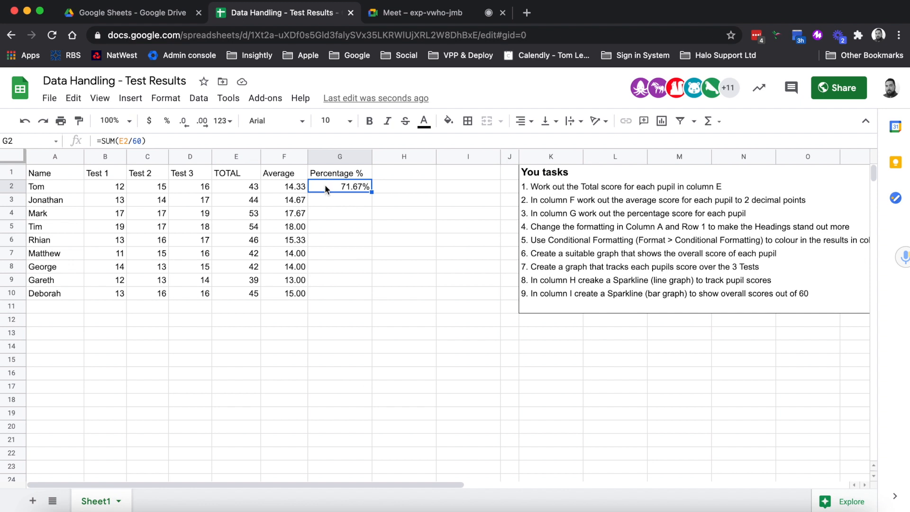
left_click(352, 292, "shift")
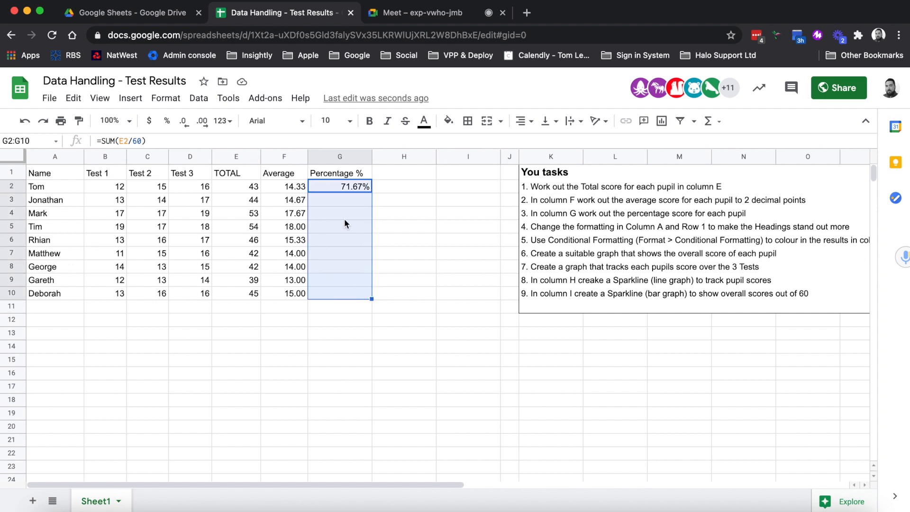
left_click(222, 121)
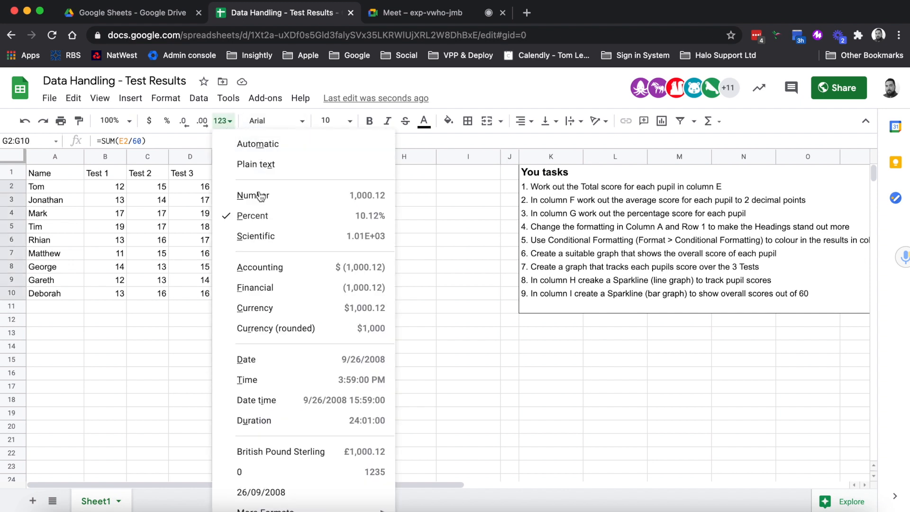
left_click(260, 218)
left_click(368, 224)
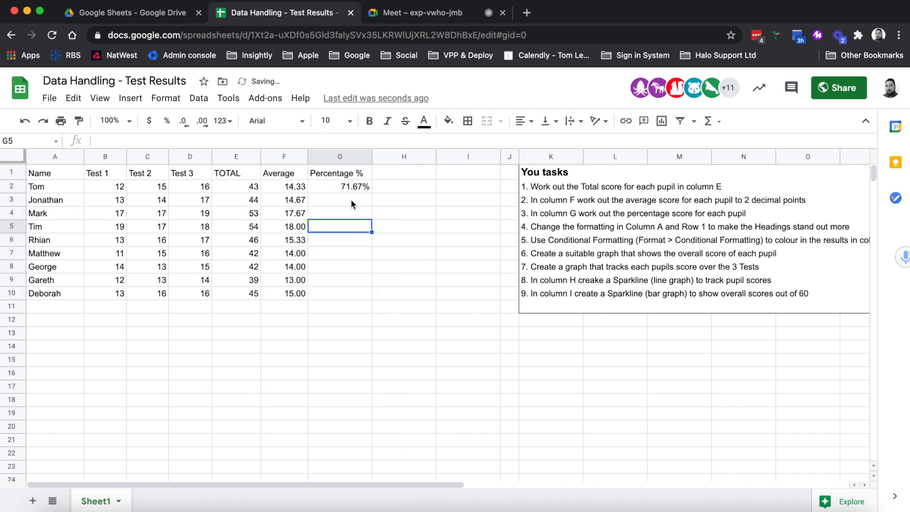
Step: Fill the percentage formula from G2 down through G10 and check the copied formulas in G7 and G10
left_click(331, 189)
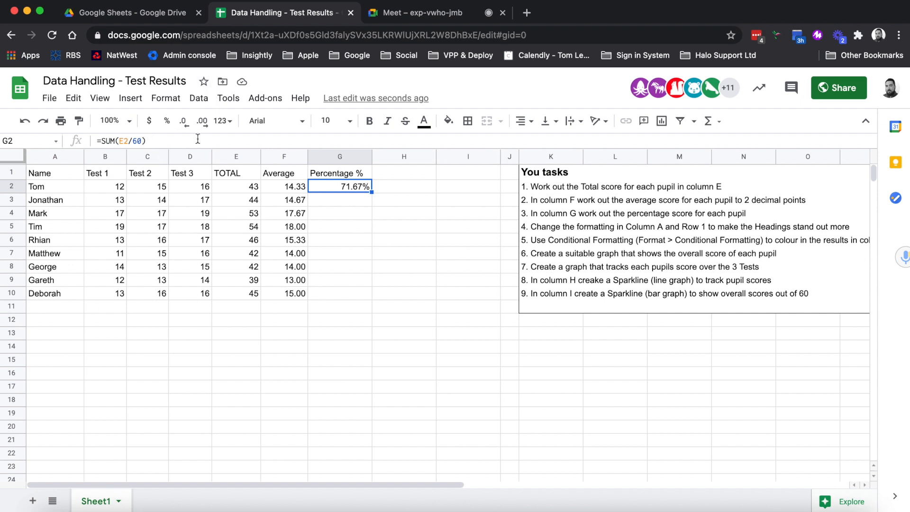
left_click(368, 203)
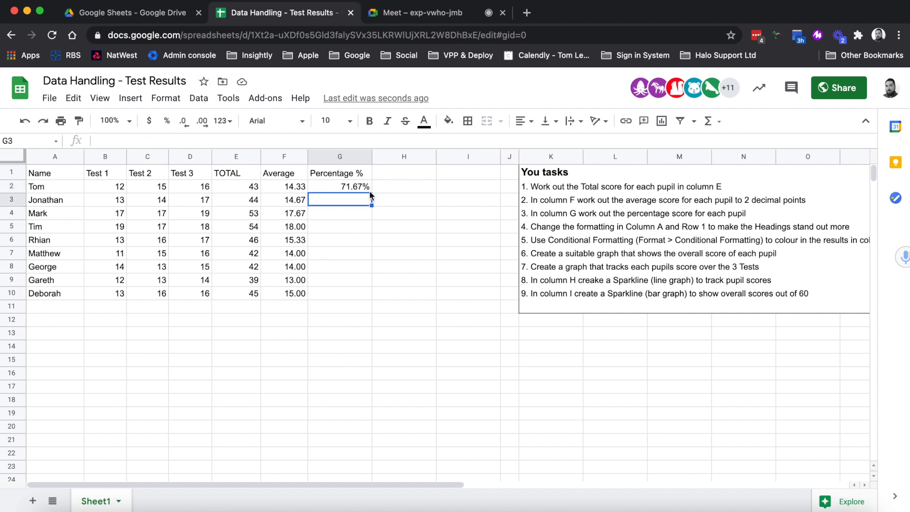
left_click(368, 189)
left_click_drag(371, 192, 359, 296)
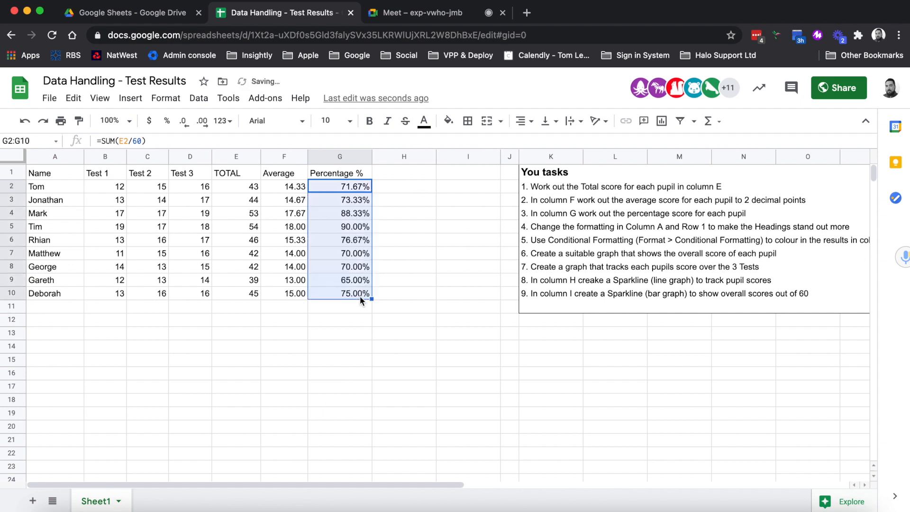
left_click(360, 321)
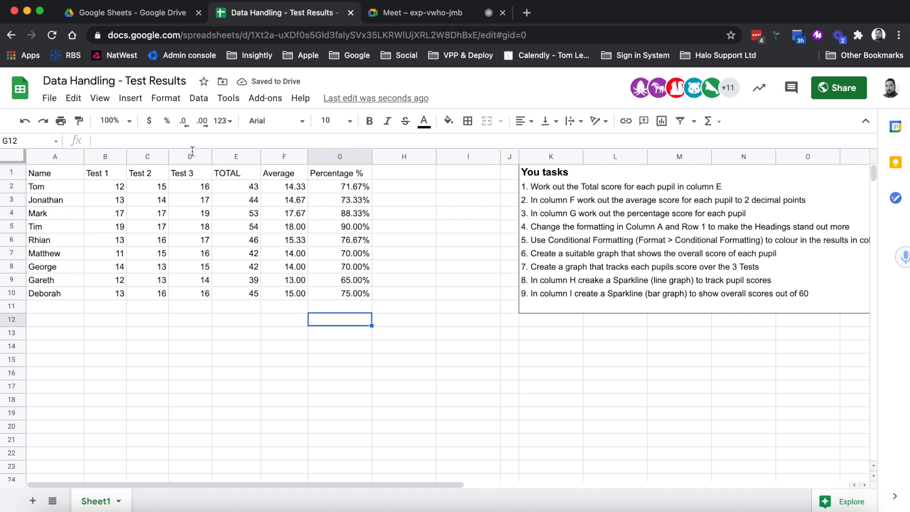
left_click(320, 186)
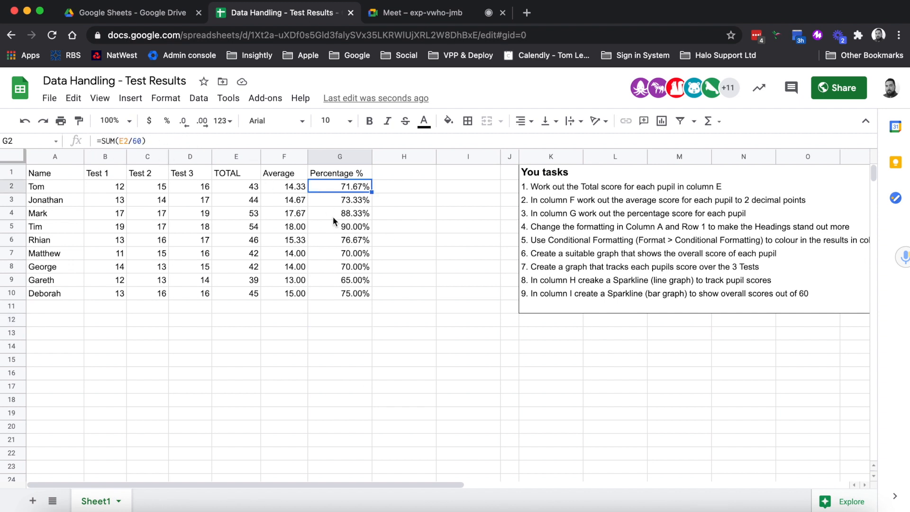
left_click(342, 256)
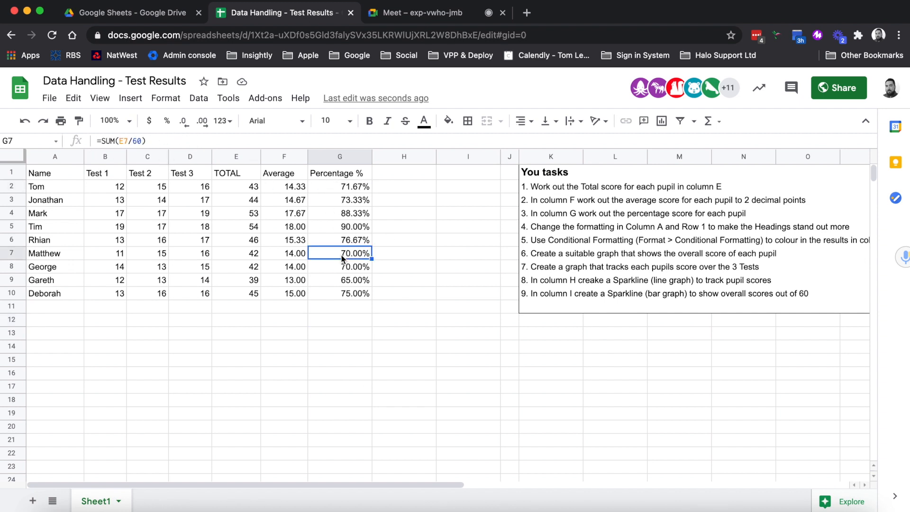
left_click(345, 294)
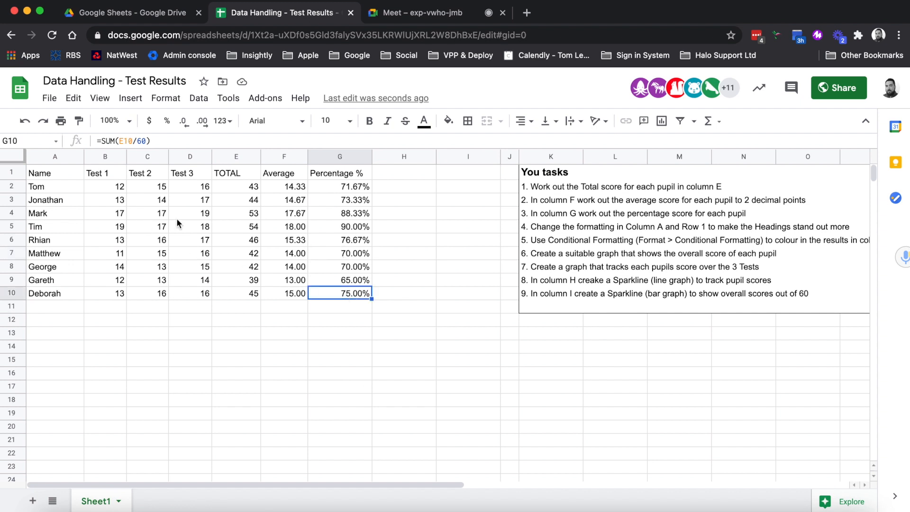
Step: Reread task 3 and reduce the percentages in G2:G10 to no decimal places
left_click(48, 174)
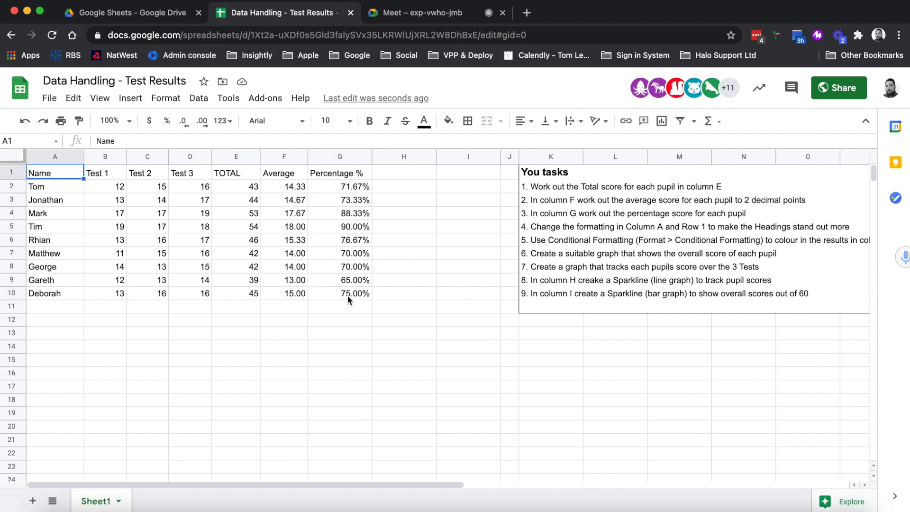
left_click(523, 215)
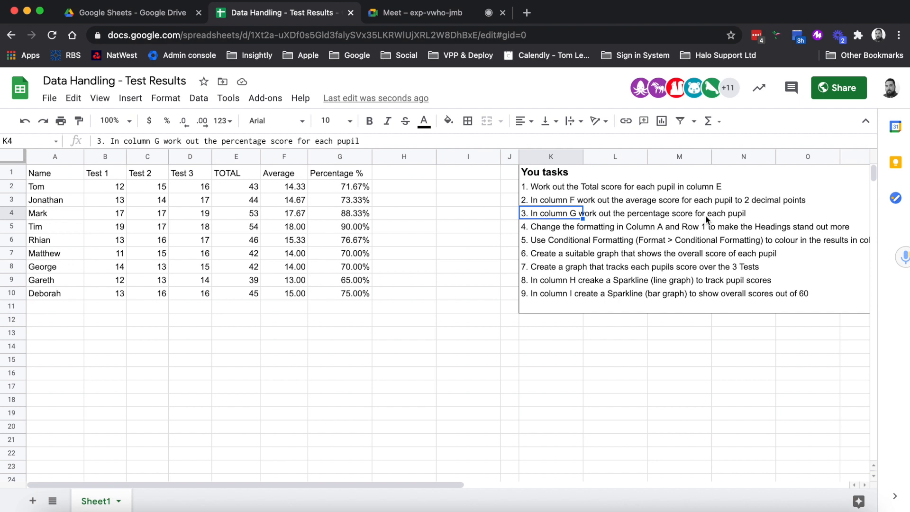
left_click(317, 182)
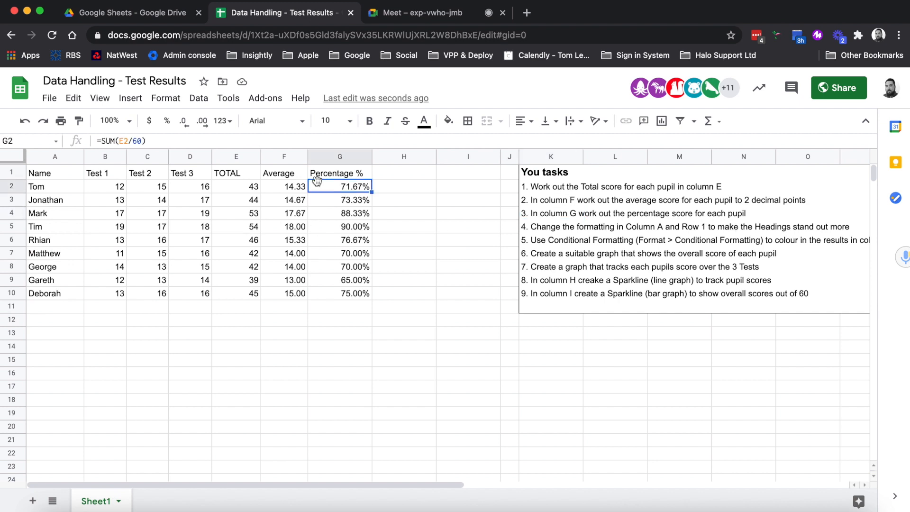
left_click(328, 292, "shift")
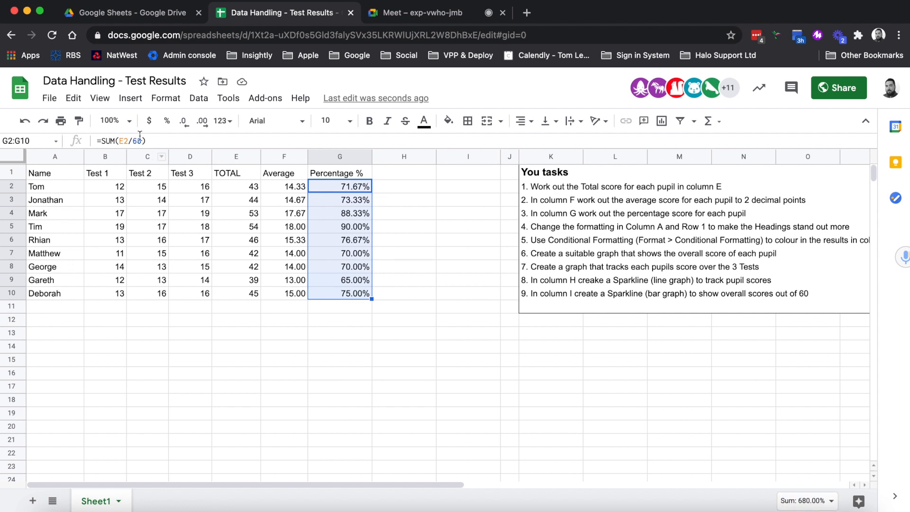
left_click(184, 121)
left_click(183, 121)
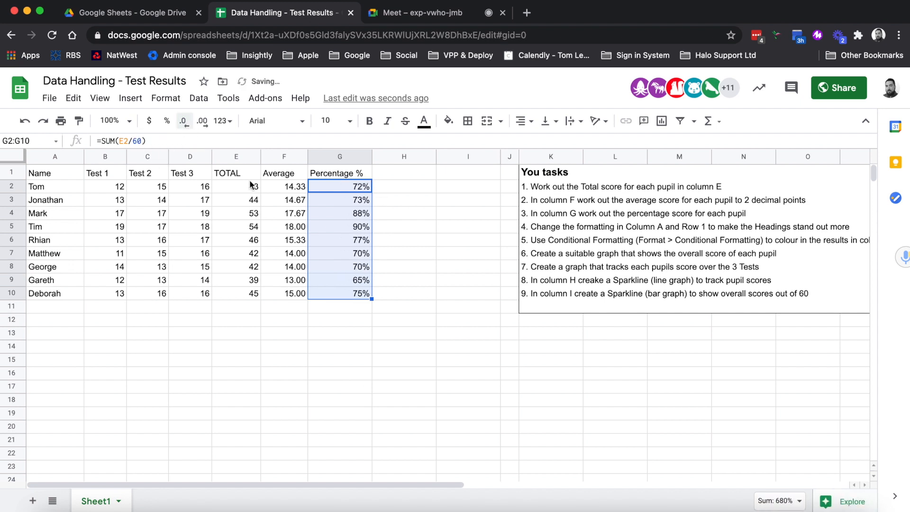
left_click(319, 203)
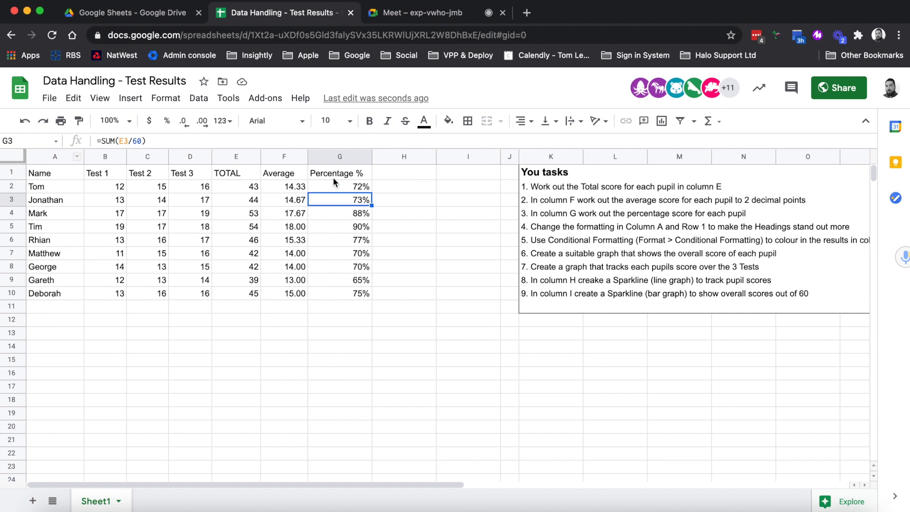
Step: Fill the whole results table A1:G10 with an orange background
left_click(50, 176)
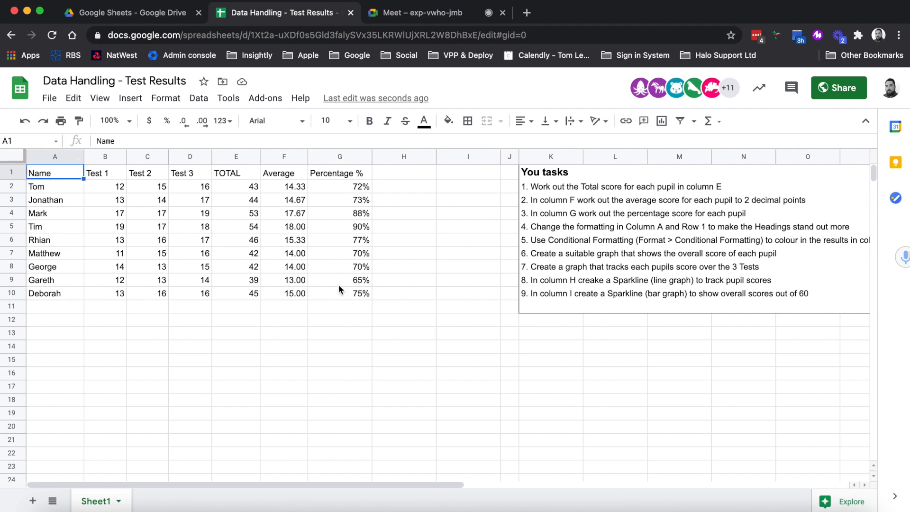
left_click(349, 297, "shift")
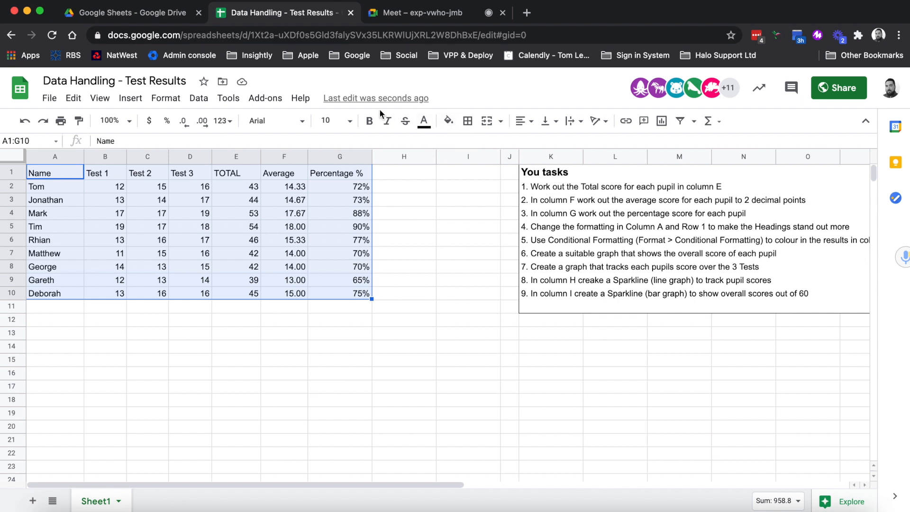
left_click(447, 121)
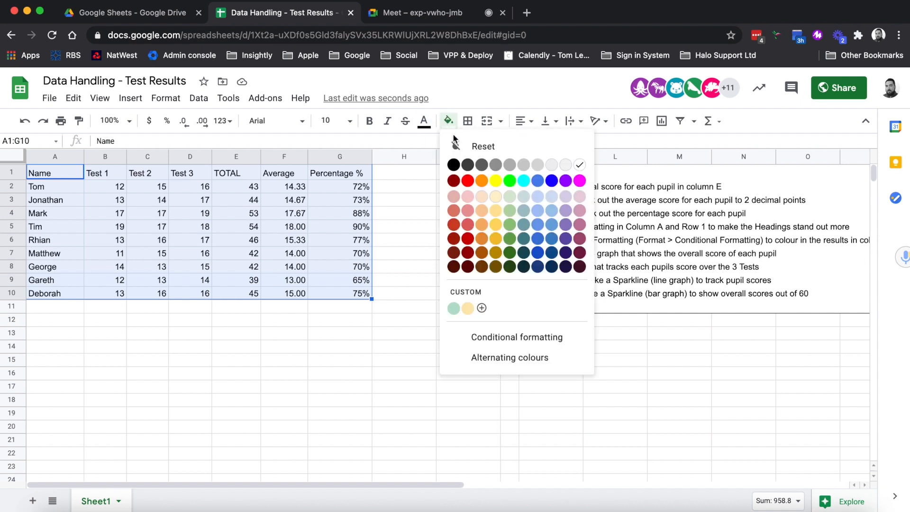
left_click(483, 183)
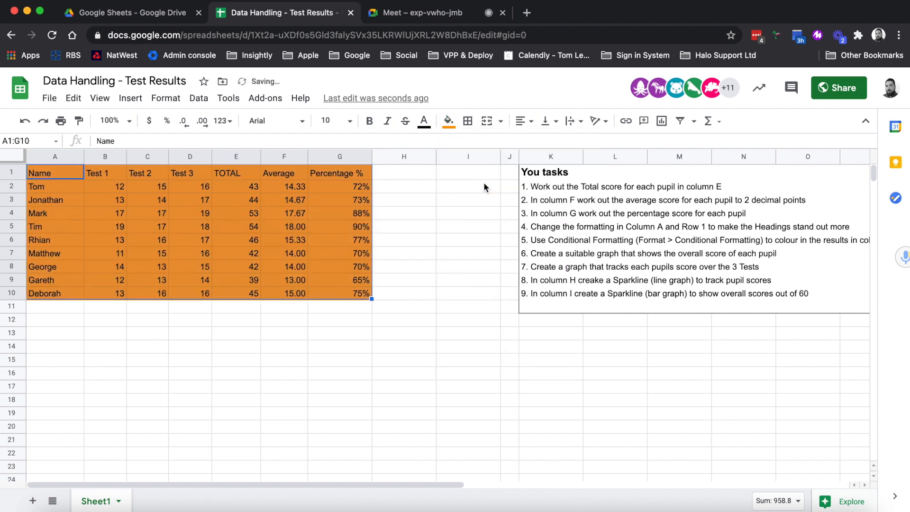
Step: Apply alternating colours to A1:G10 in the yellow default style, with a header and no footer
left_click(447, 122)
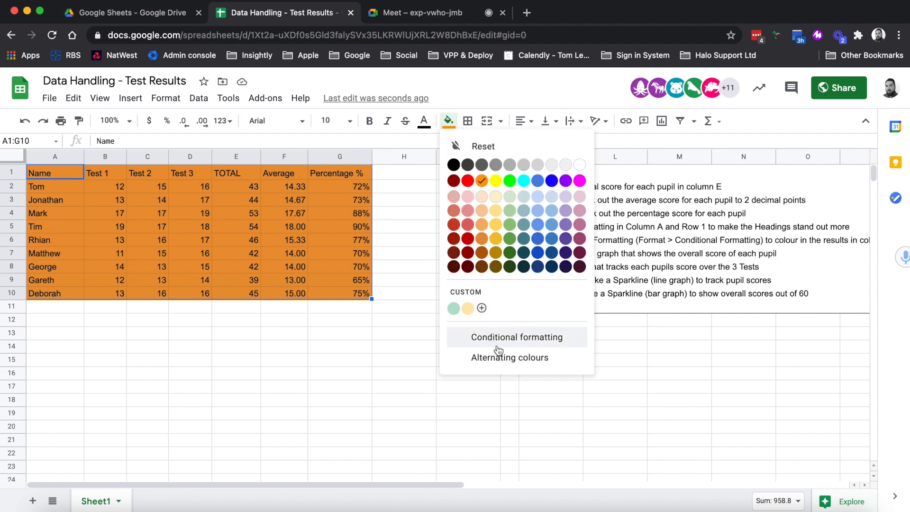
left_click(555, 363)
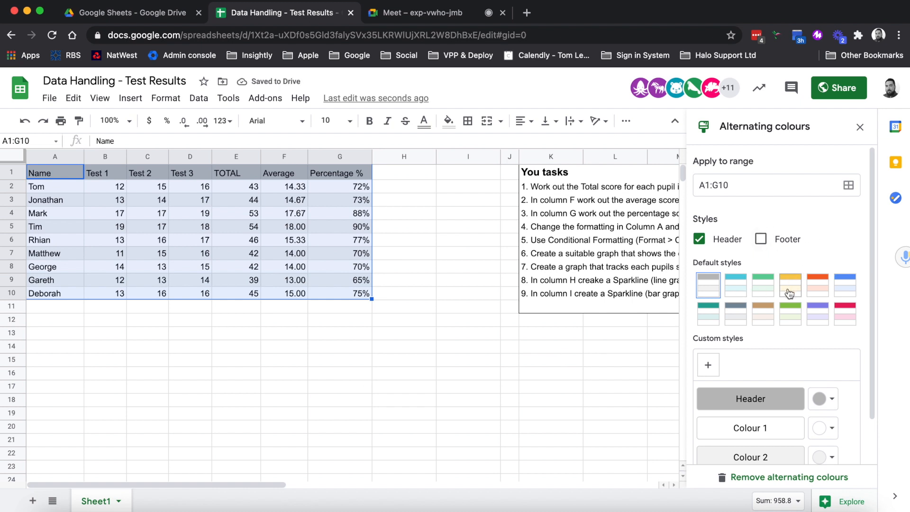
left_click(789, 291)
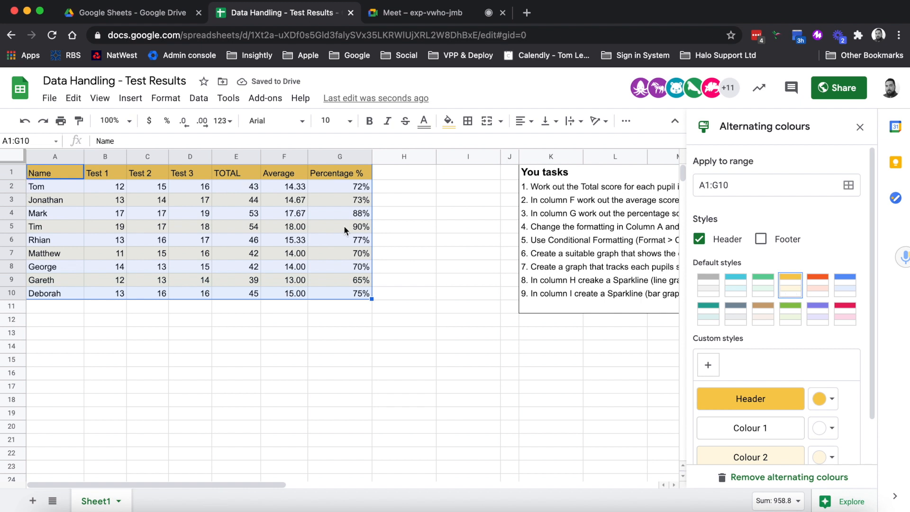
left_click(705, 240)
left_click(706, 239)
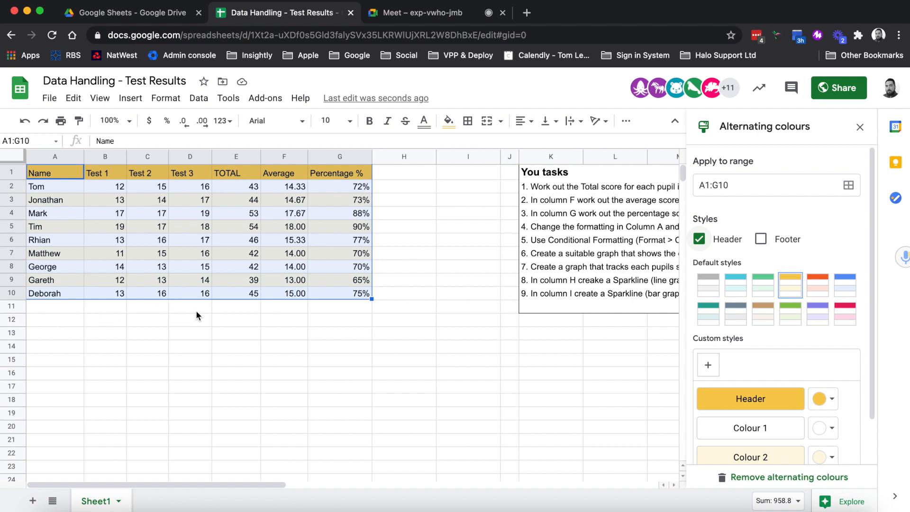
left_click(762, 241)
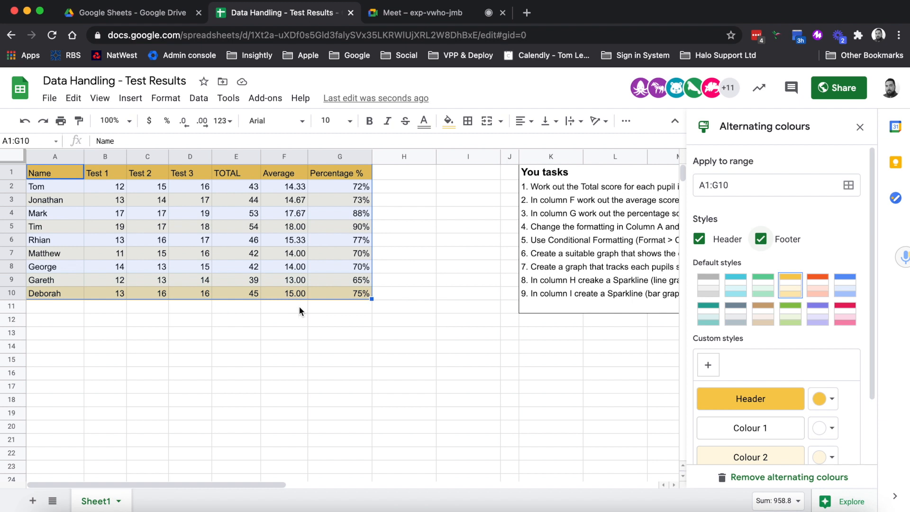
left_click(761, 239)
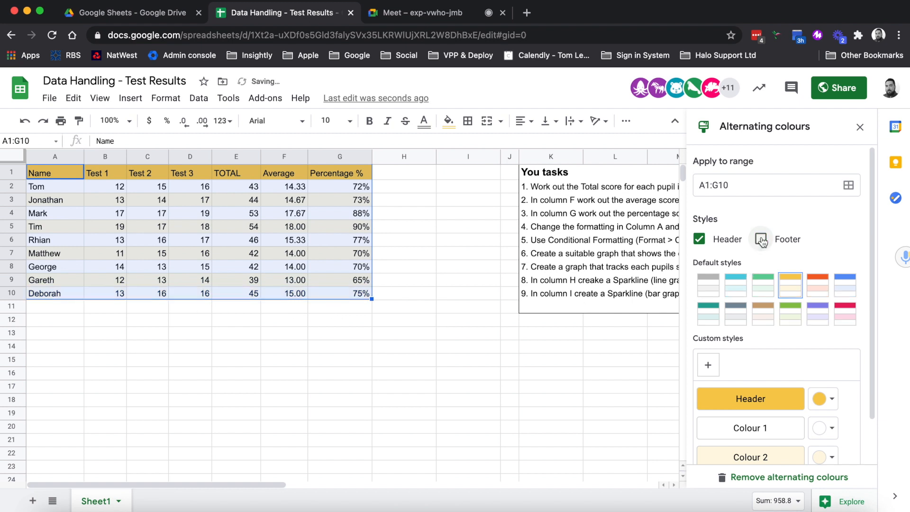
scroll(783, 296, "down", 1)
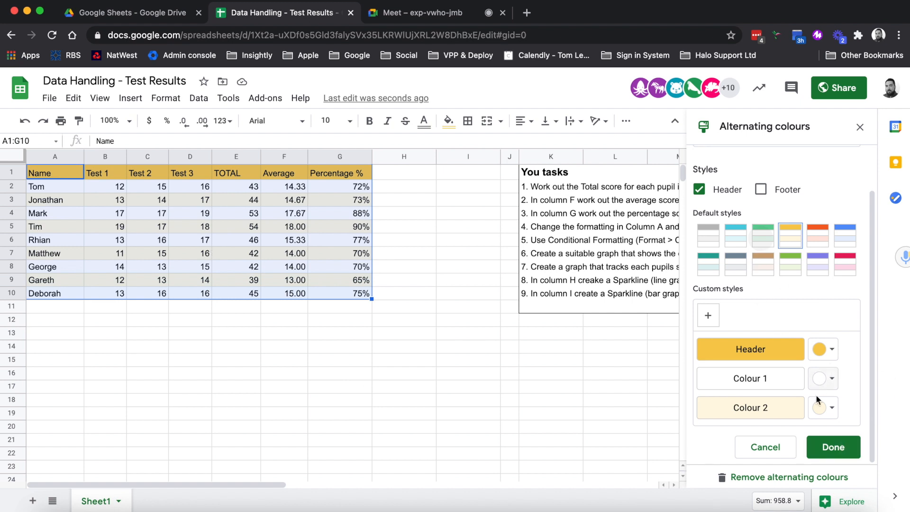
left_click(847, 445)
left_click(468, 348)
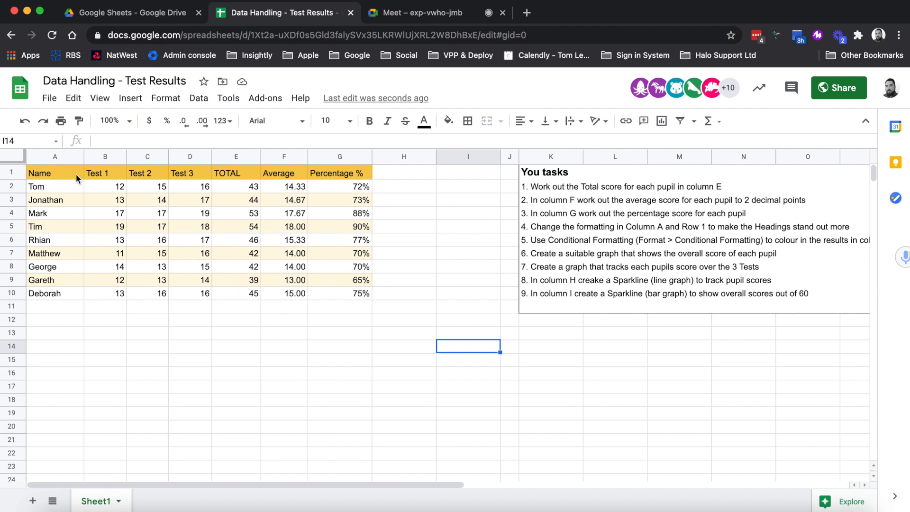
Step: Freeze the first row and look down the sheet to check how the headings behave
left_click(101, 105)
mouse_move(133, 124)
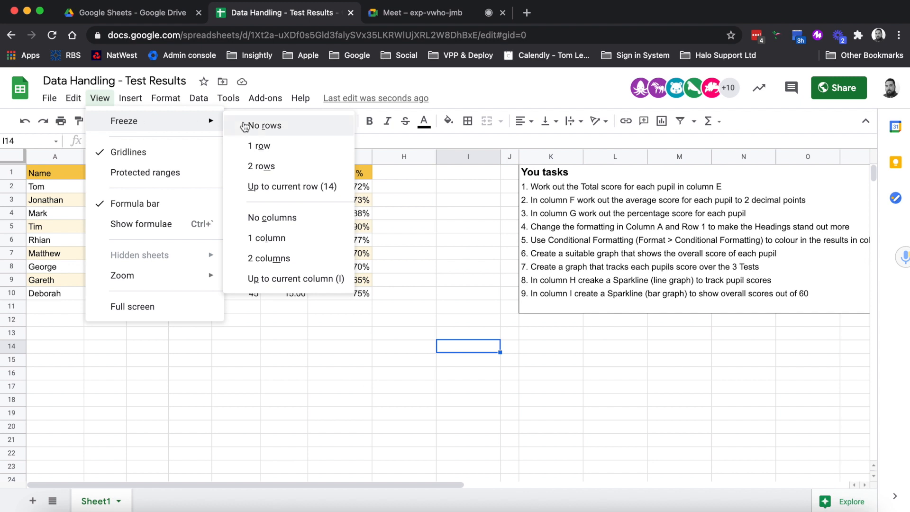
left_click(264, 146)
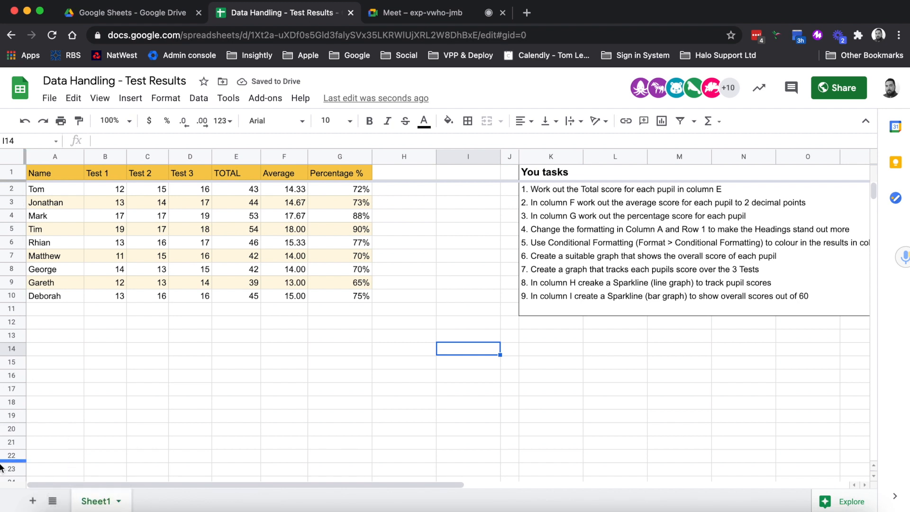
scroll(63, 313, "down", 5)
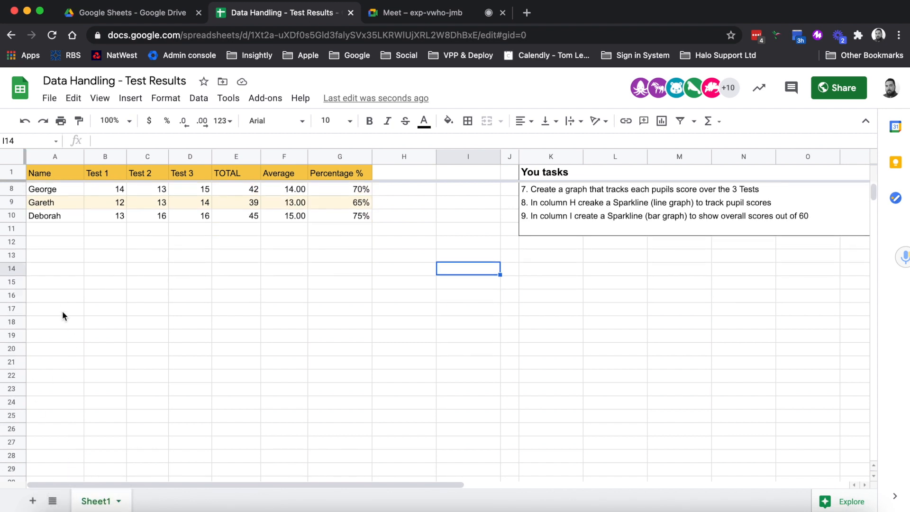
left_click(67, 177)
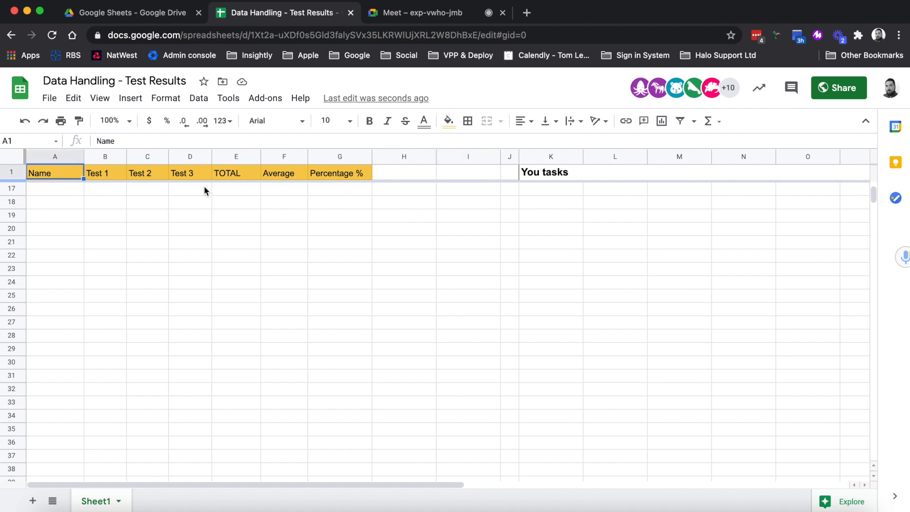
scroll(85, 330, "down", 5)
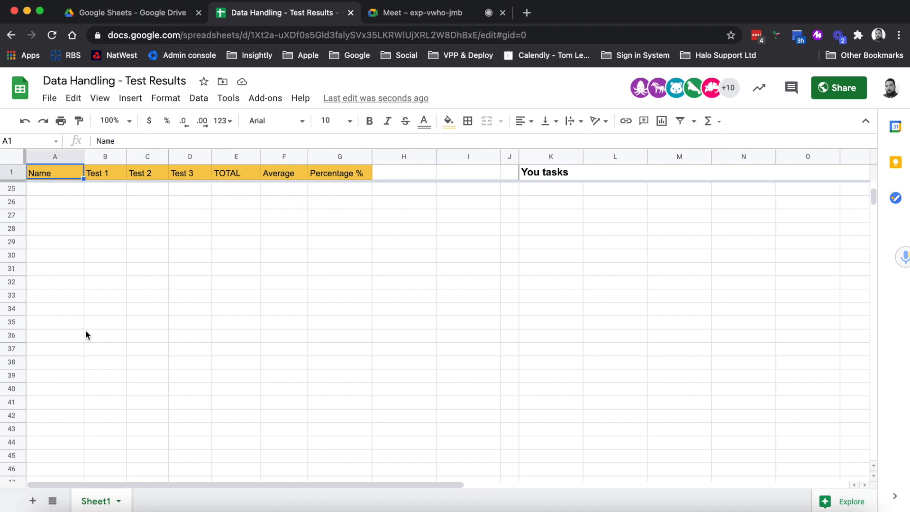
scroll(62, 308, "up", 10)
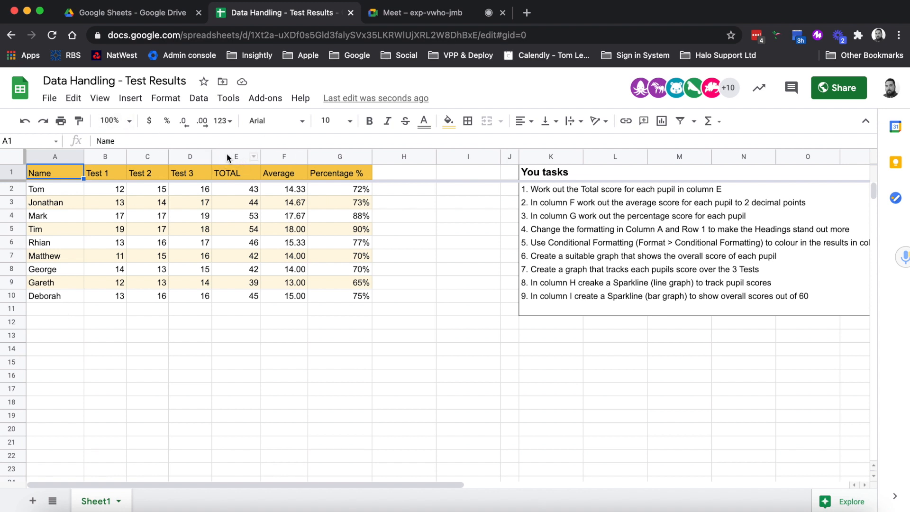
scroll(227, 266, "down", 10)
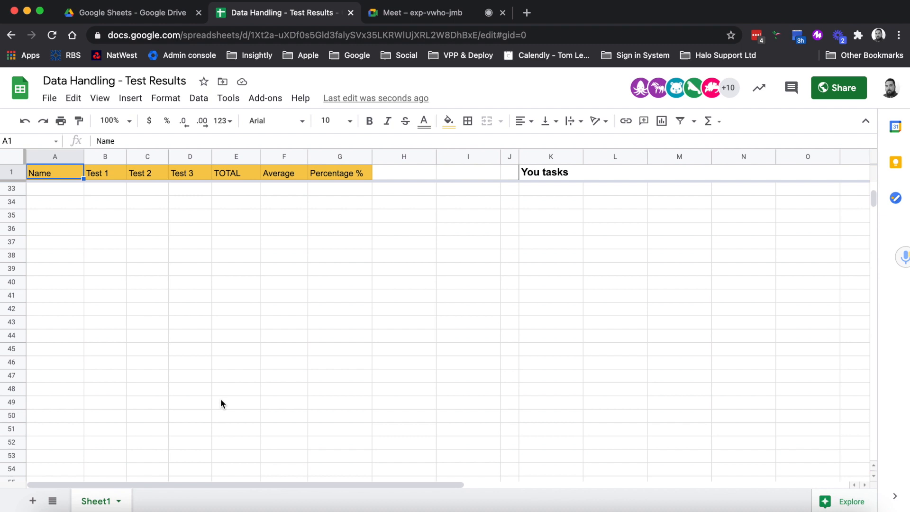
scroll(329, 444, "up", 10)
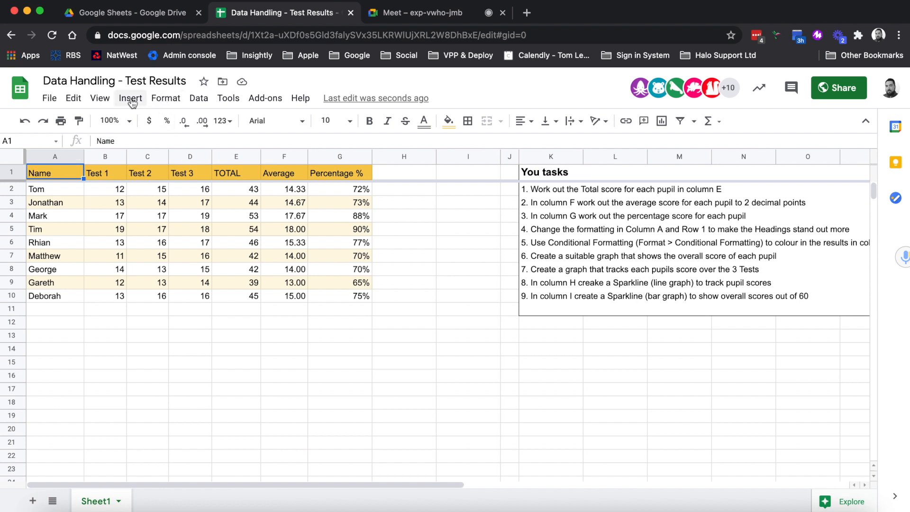
Step: Freeze the first column and look across the sheet to check how the pupil names behave
left_click(99, 98)
mouse_move(118, 121)
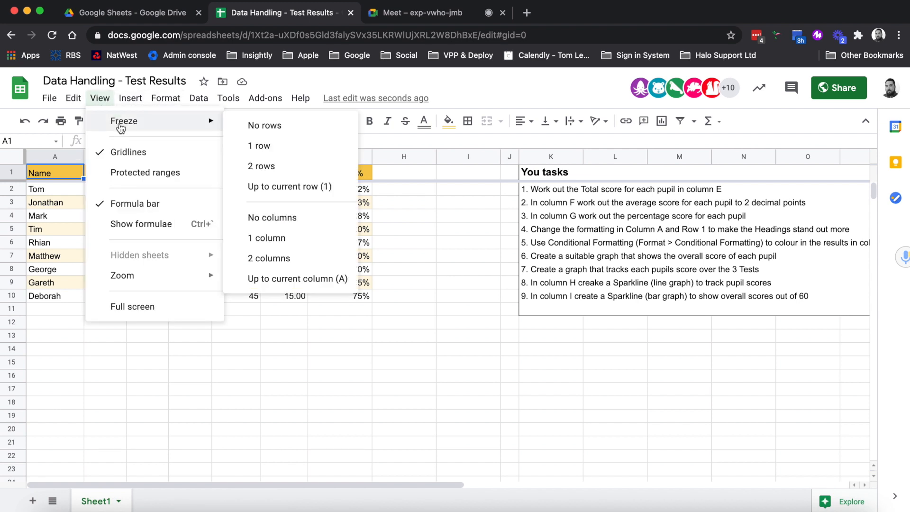
left_click(286, 238)
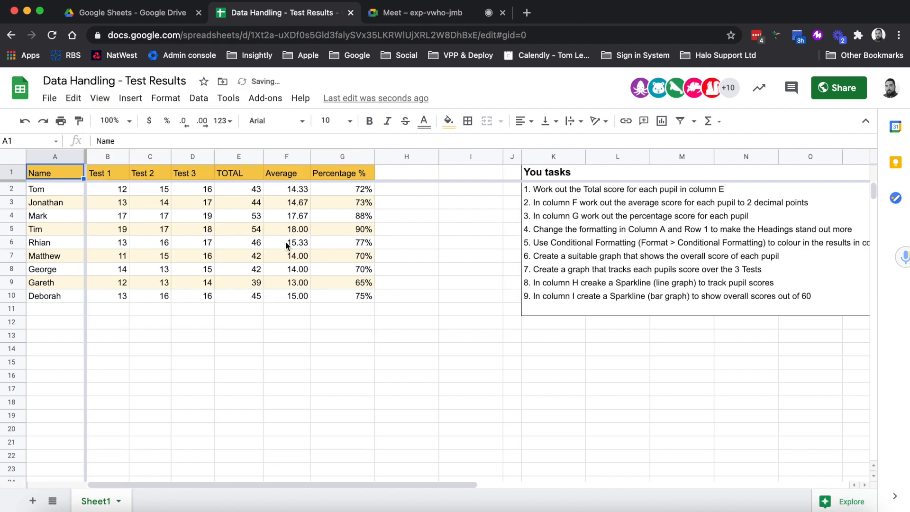
scroll(286, 243, "right", 15)
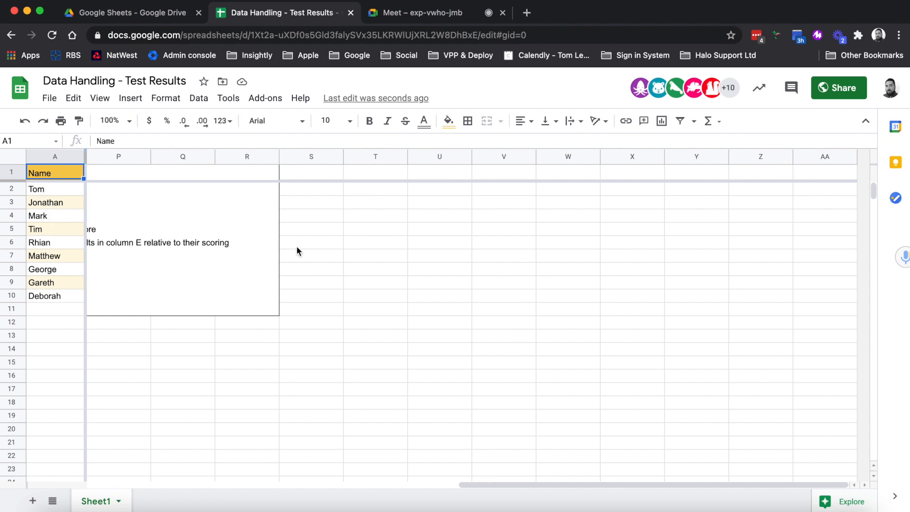
scroll(255, 237, "left", 10)
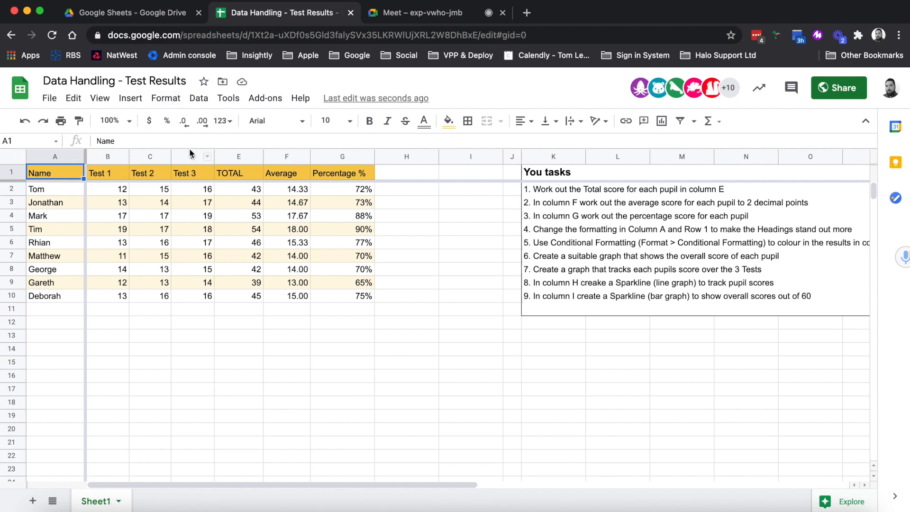
Step: Unfreeze the heading row and the name column so that no rows or columns are frozen
left_click(101, 98)
mouse_move(151, 124)
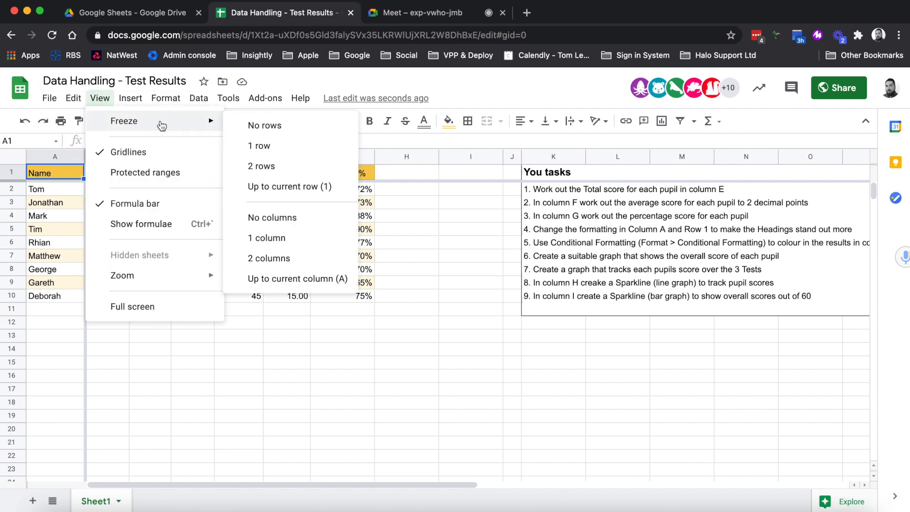
left_click(300, 136)
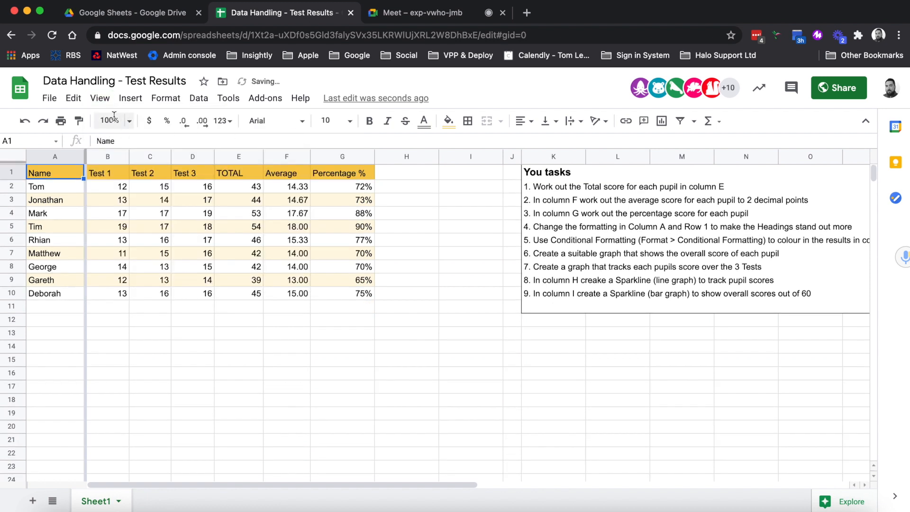
left_click(100, 98)
mouse_move(193, 122)
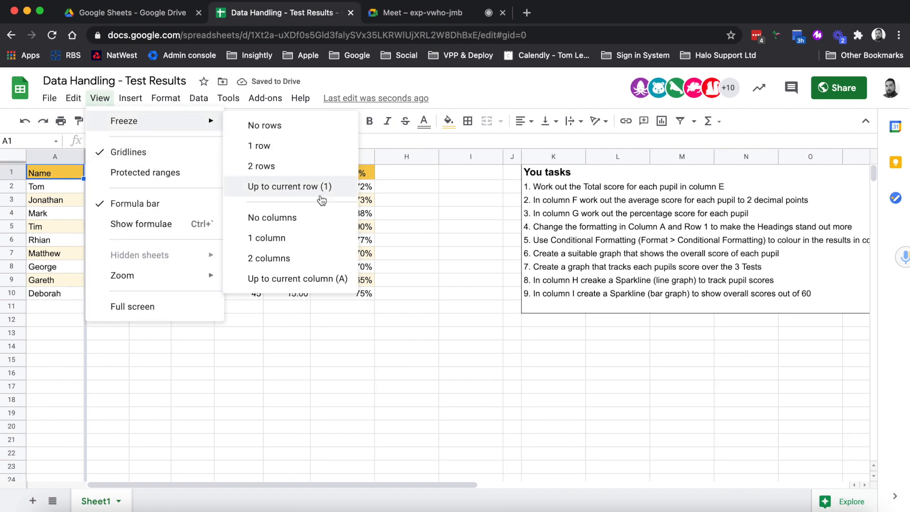
left_click(313, 219)
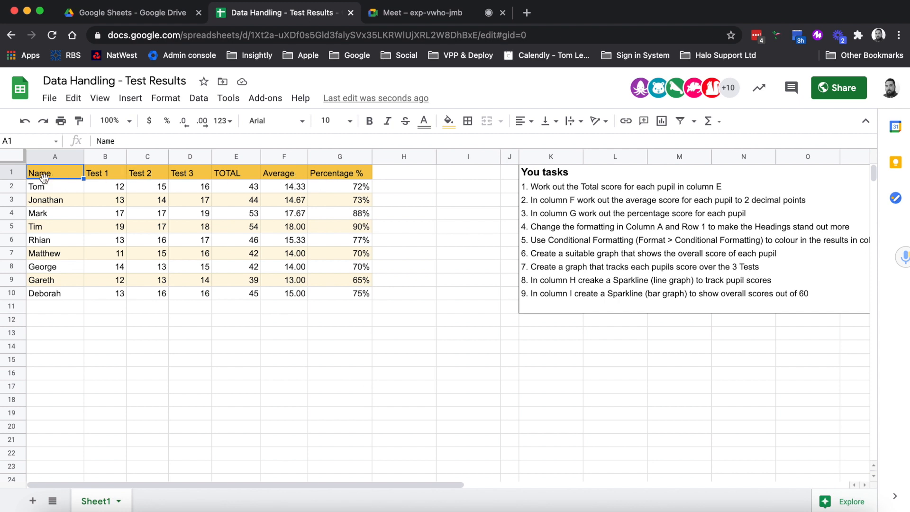
Step: Try a red background on the headings A1:G1 and undo it
left_click(338, 173, "shift")
left_click(449, 121)
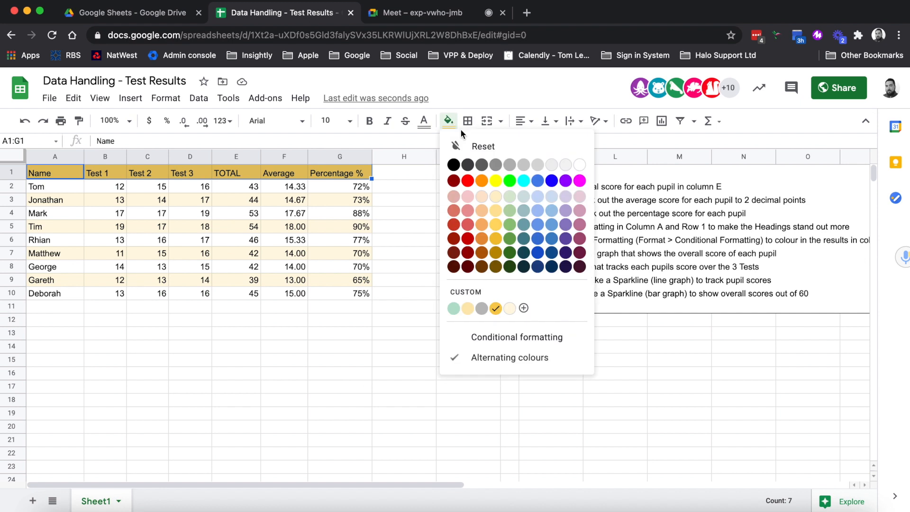
left_click(466, 182)
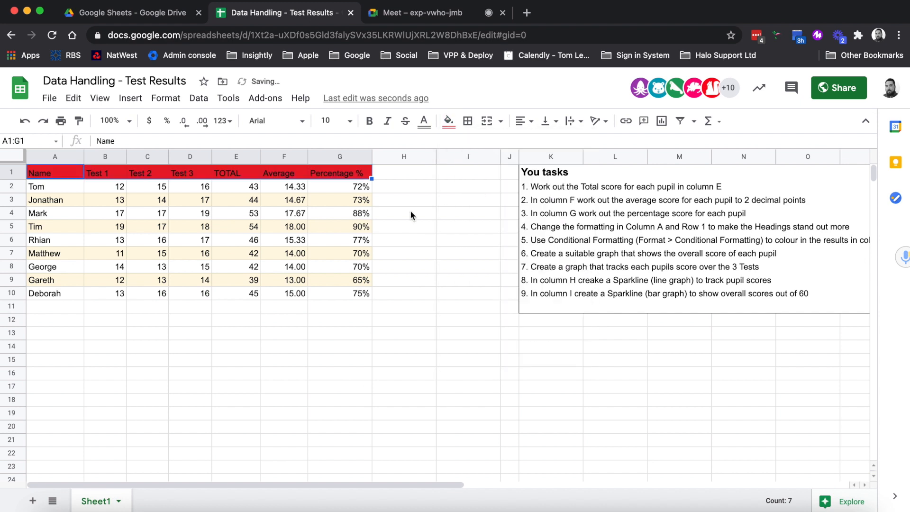
key("ctrl+z")
left_click(236, 226)
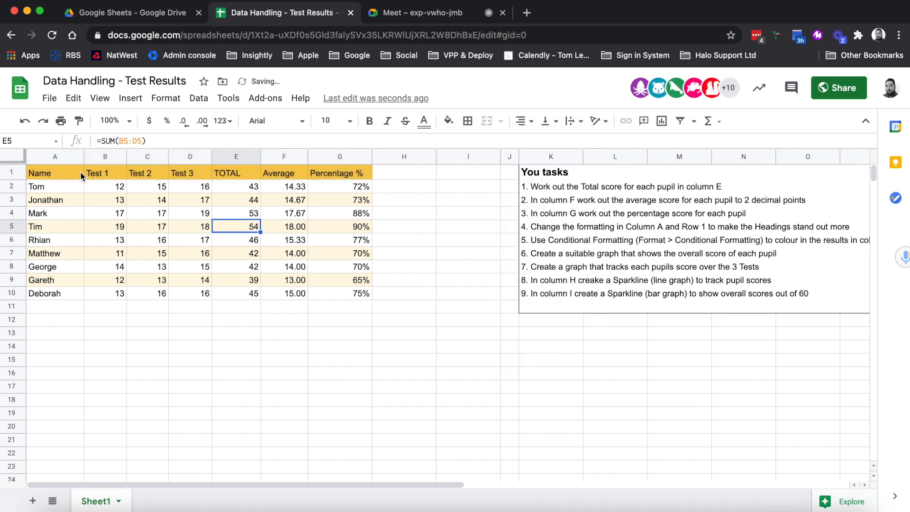
left_click(62, 175)
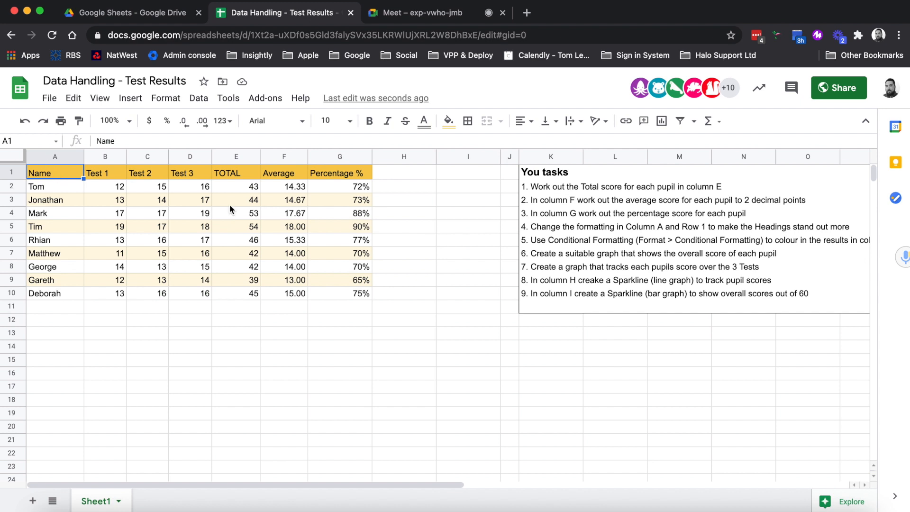
left_click(359, 311)
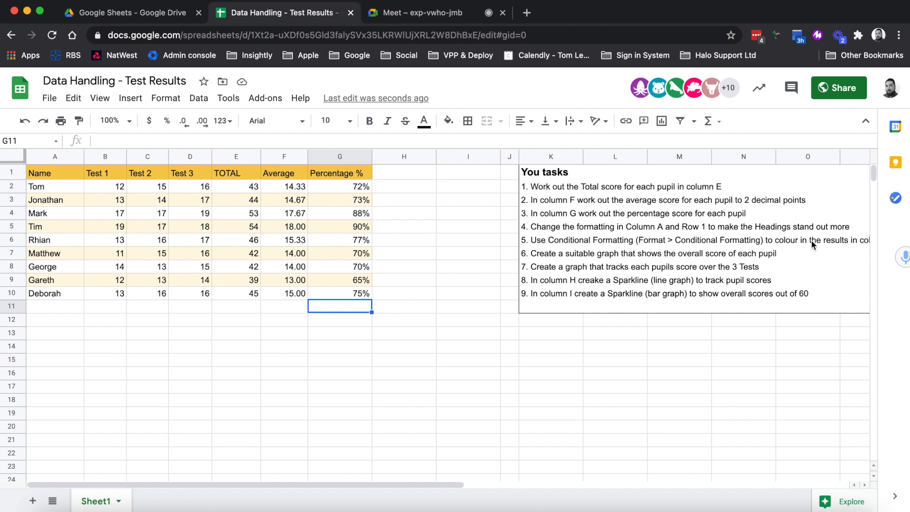
Step: Start a conditional formatting rule for the pupils' totals in E2:E10
scroll(813, 242, "right", 3)
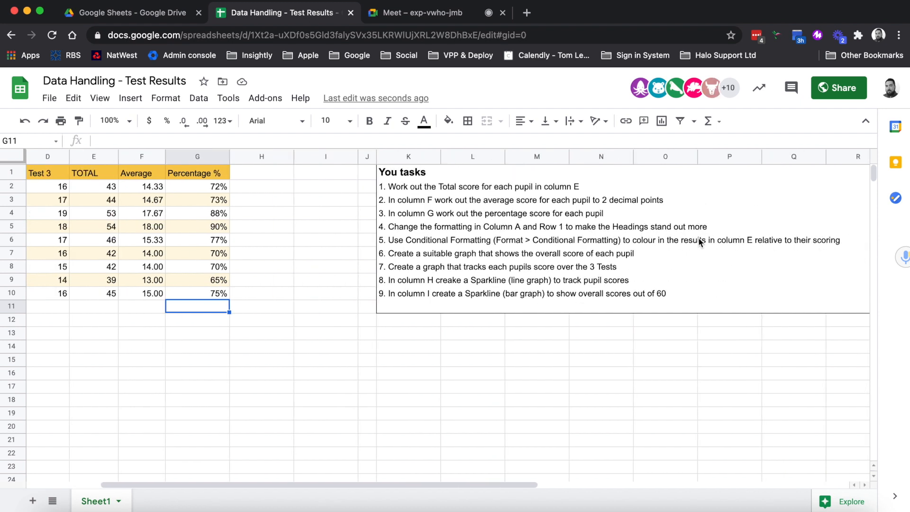
scroll(821, 239, "left", 3)
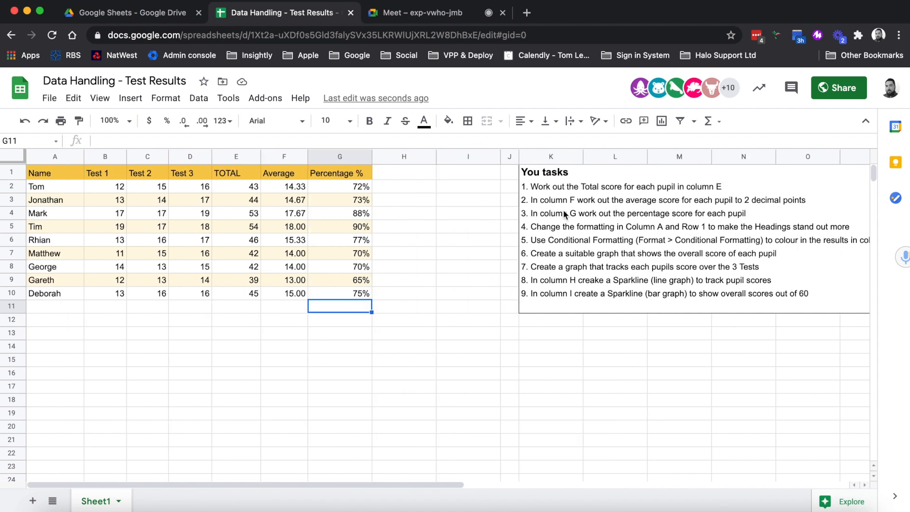
left_click(225, 189)
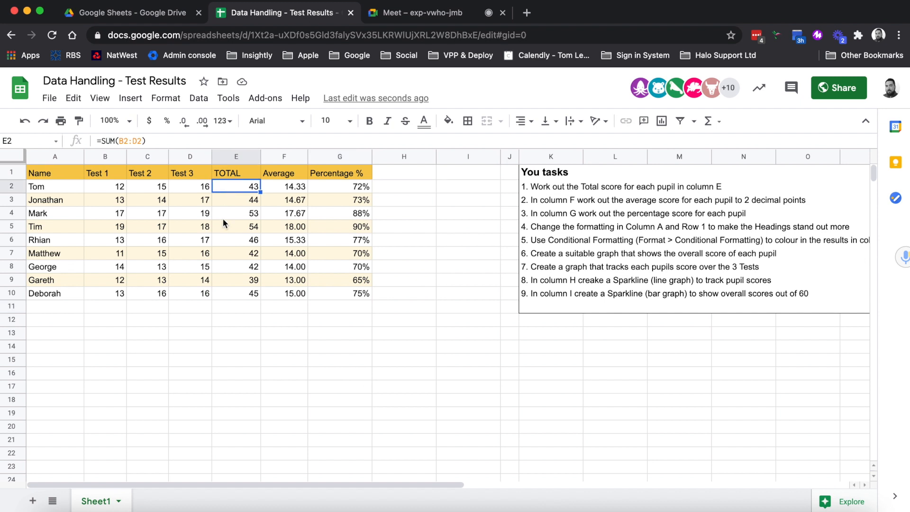
left_click(222, 295, "shift")
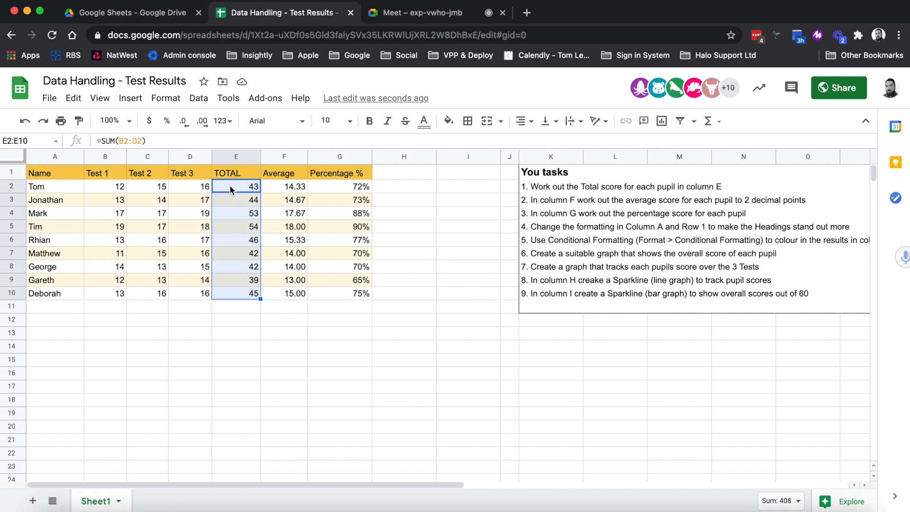
left_click(170, 101)
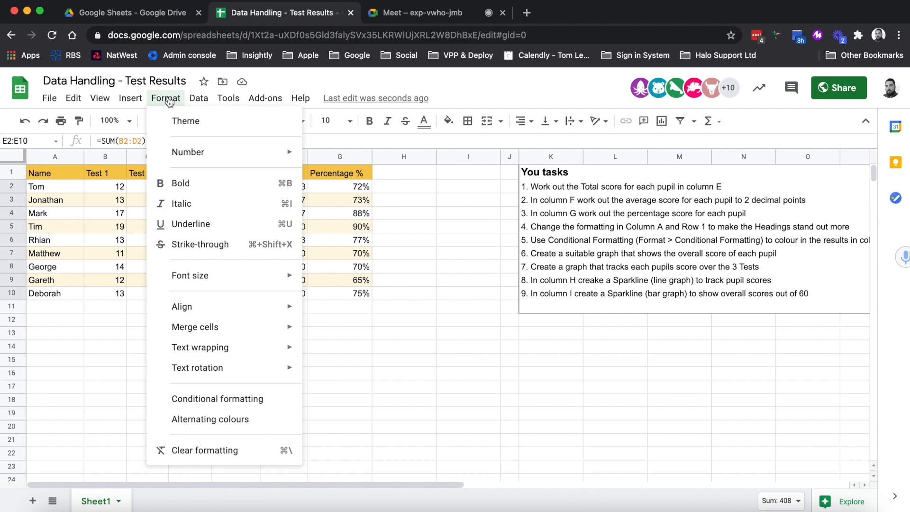
left_click(281, 400)
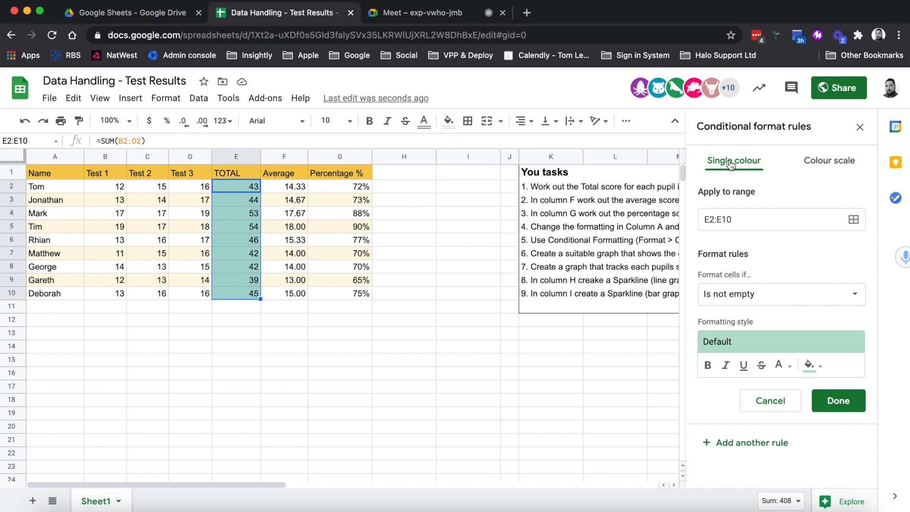
Step: Look over the colour scale options for the totals and return to the single colour rule
left_click(825, 172)
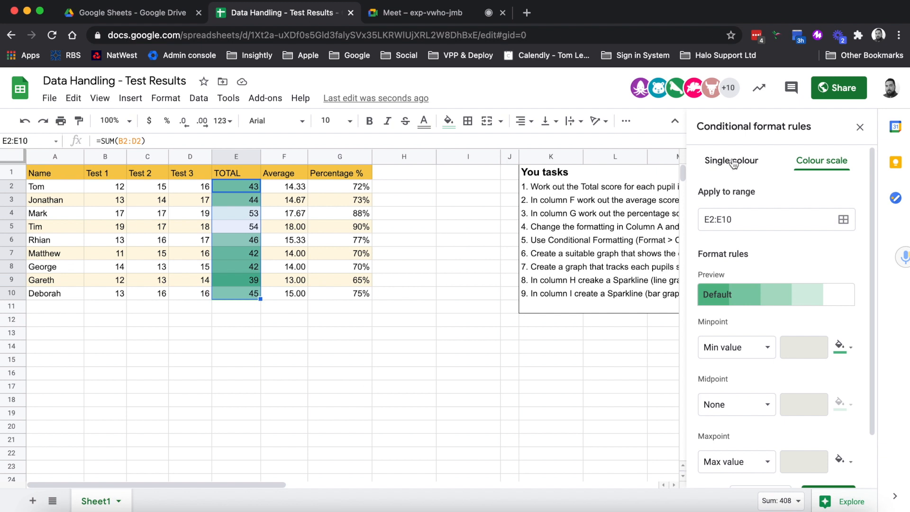
scroll(803, 381, "down", 2)
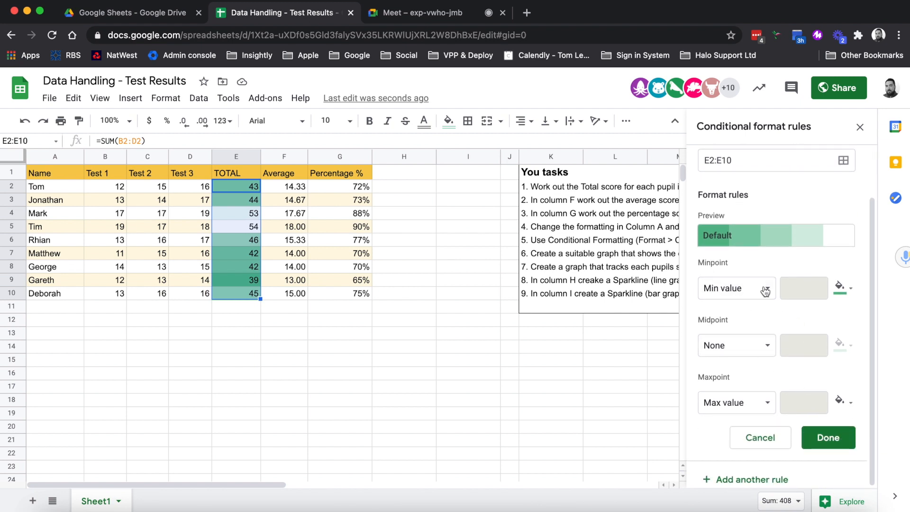
scroll(784, 252, "up", 1)
scroll(783, 251, "up", 2)
left_click(734, 161)
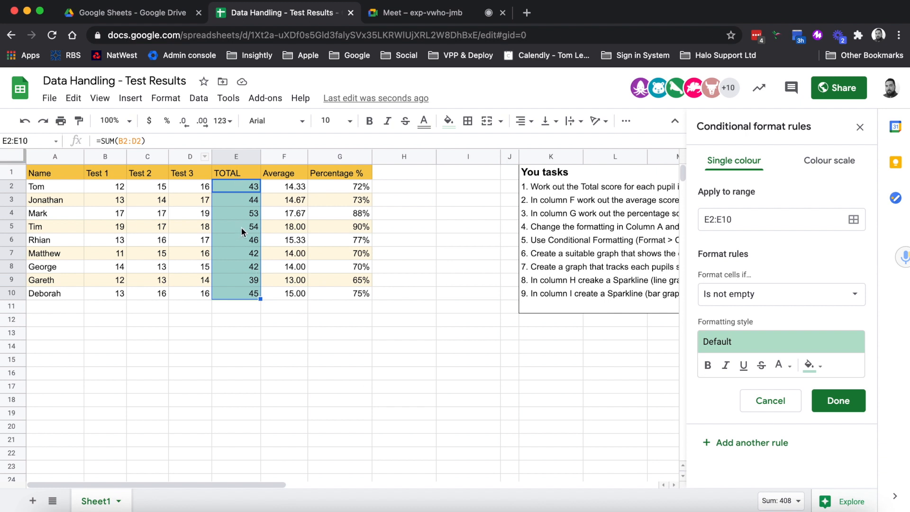
Step: Try extending the rule's range to E2:E500 and set it back to E2:E10
left_click(772, 222)
key("BackSpace")
key("BackSpace")
type("500")
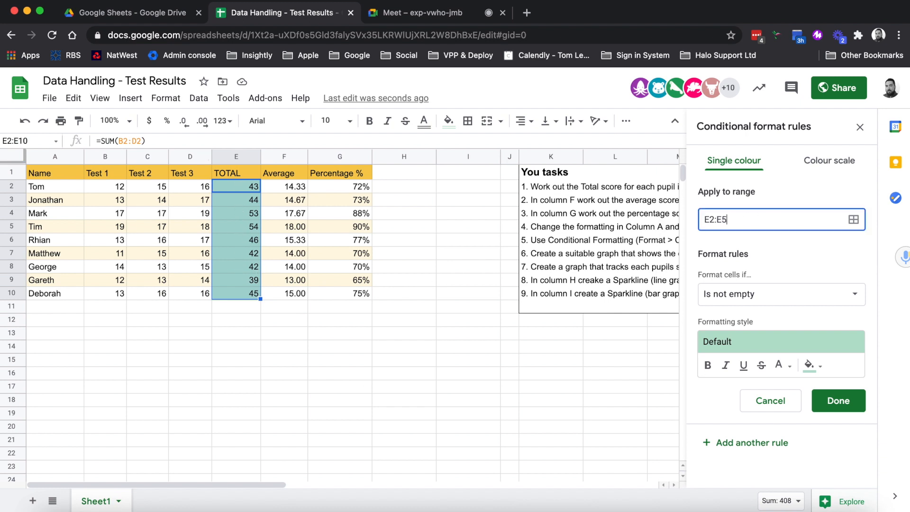
left_click(807, 252)
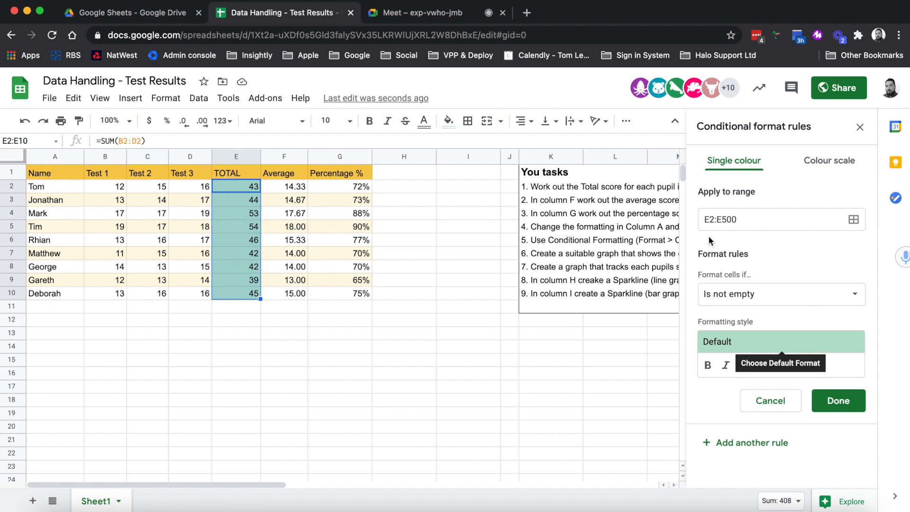
left_click(753, 220)
key("BackSpace")
key("BackSpace")
key("BackSpace")
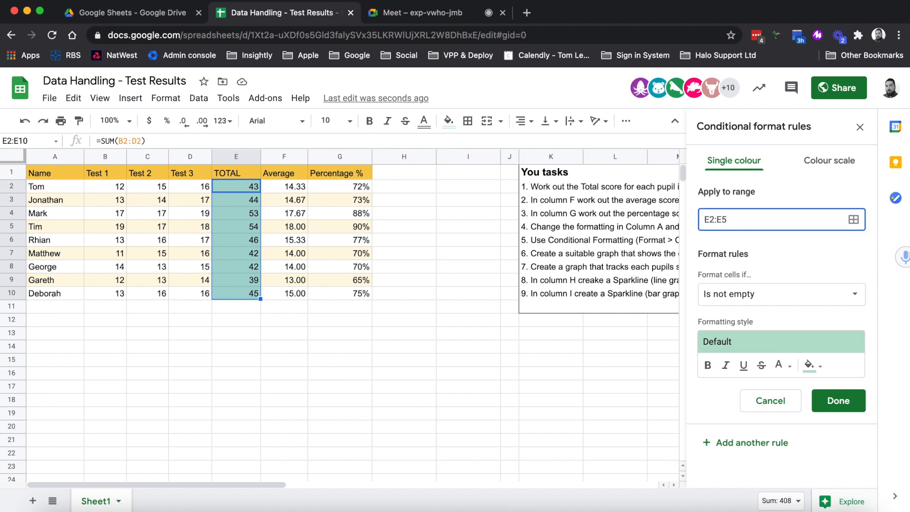
type("10")
left_click(809, 252)
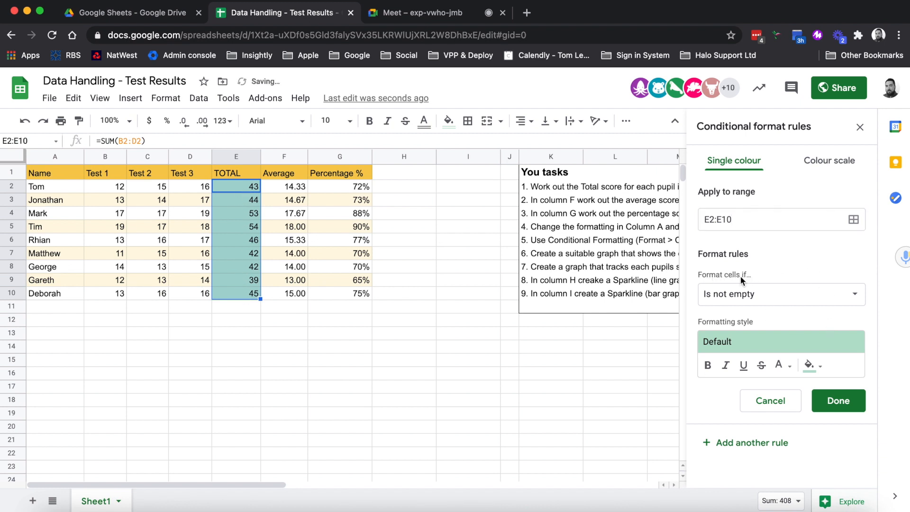
Step: Make the rule give totals greater than 45 the default green background and save it
left_click(776, 299)
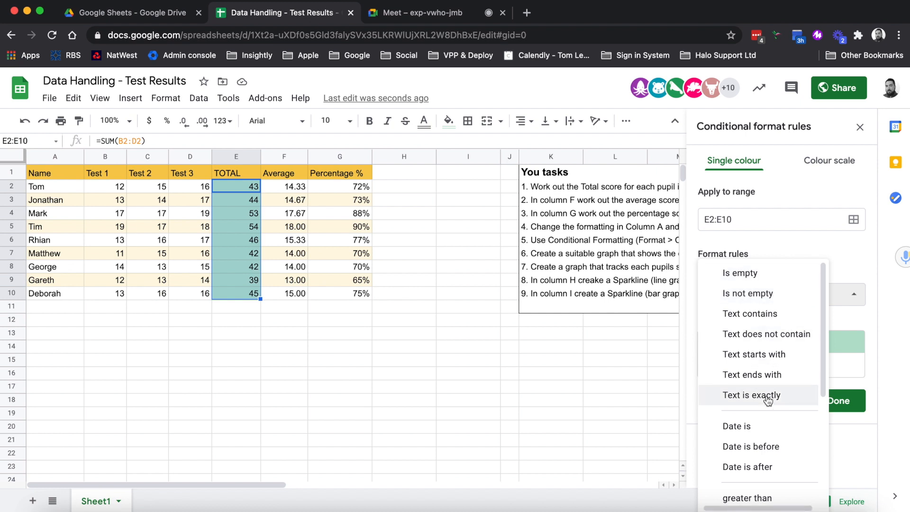
scroll(768, 400, "down", 4)
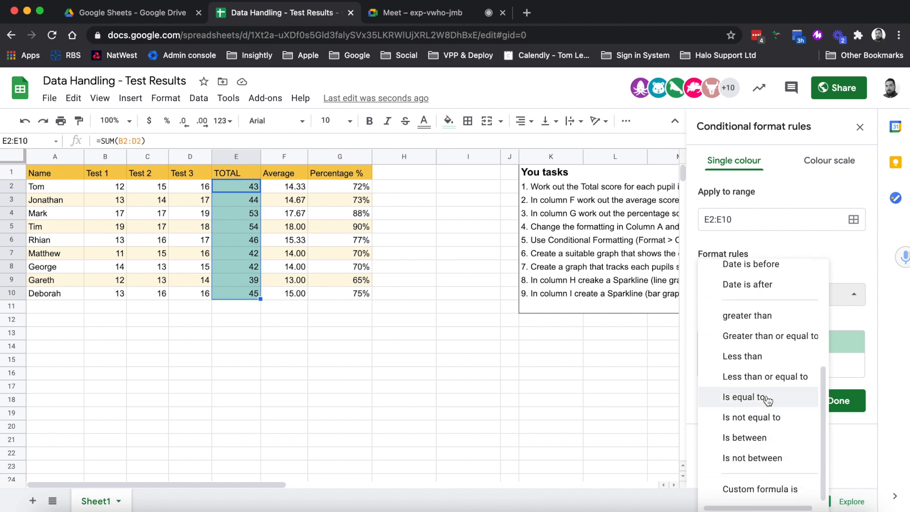
scroll(768, 400, "up", 4)
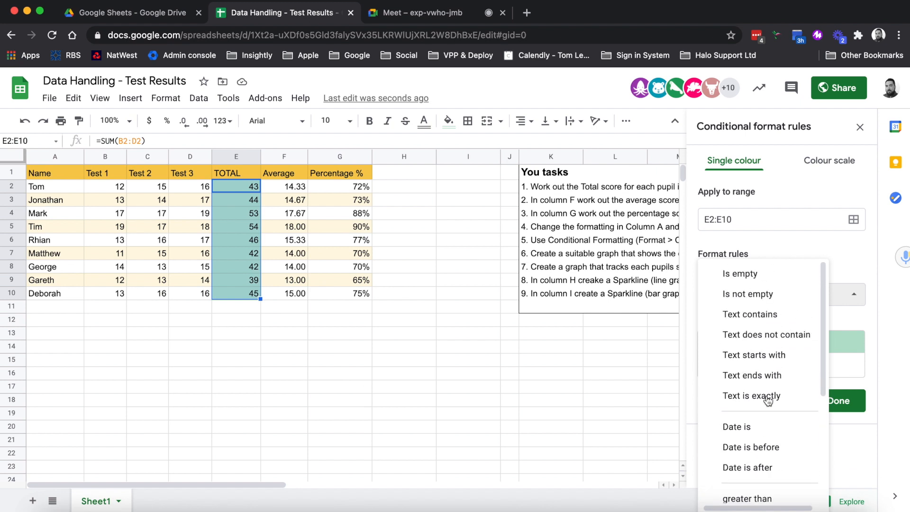
scroll(767, 401, "down", 4)
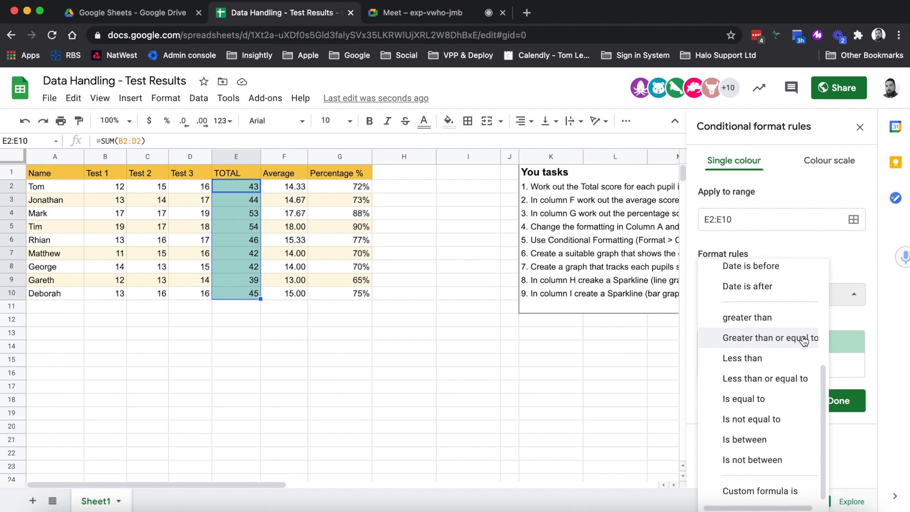
left_click(759, 316)
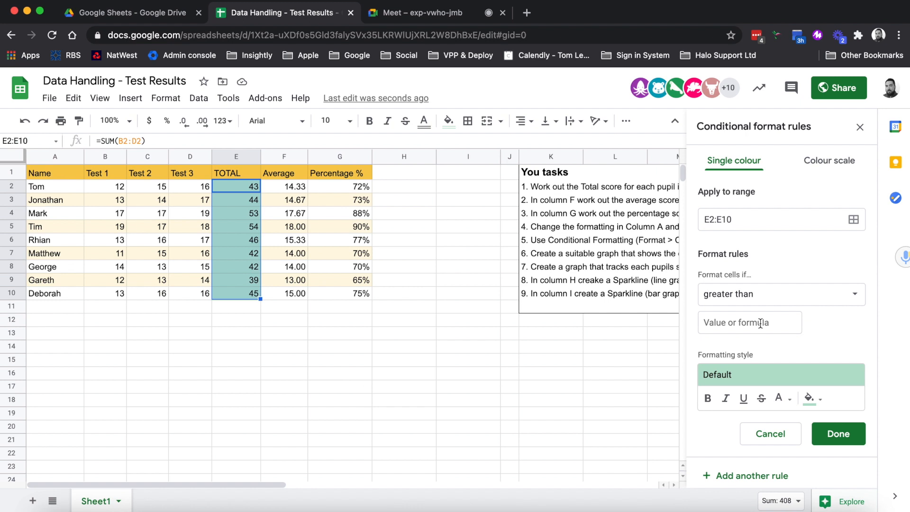
left_click(761, 324)
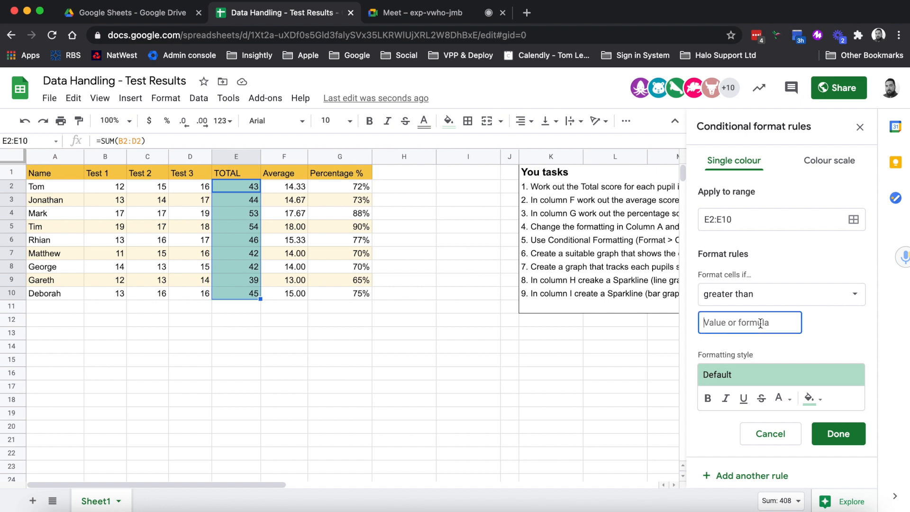
type("45")
left_click(853, 351)
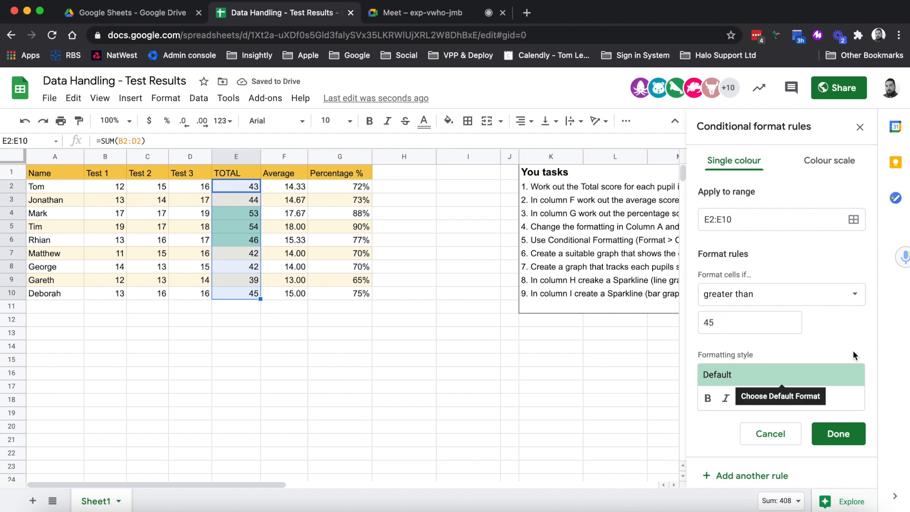
left_click(750, 374)
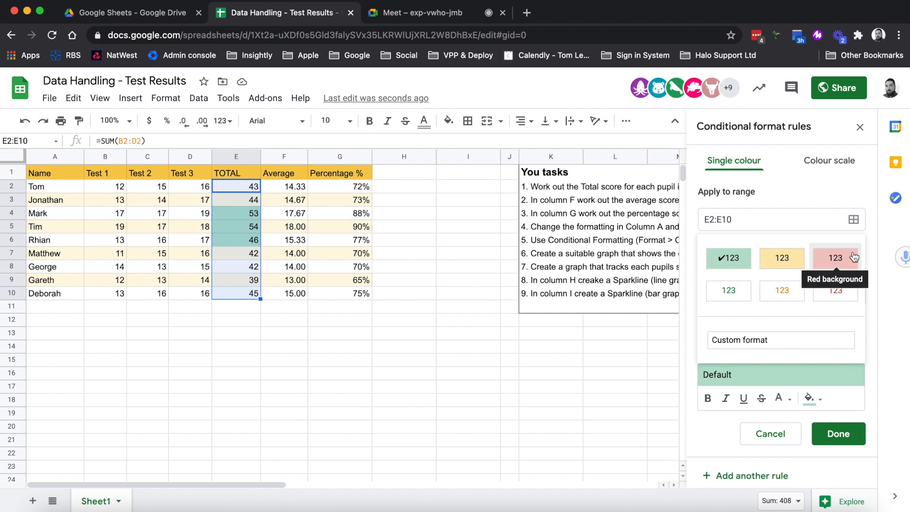
left_click(725, 257)
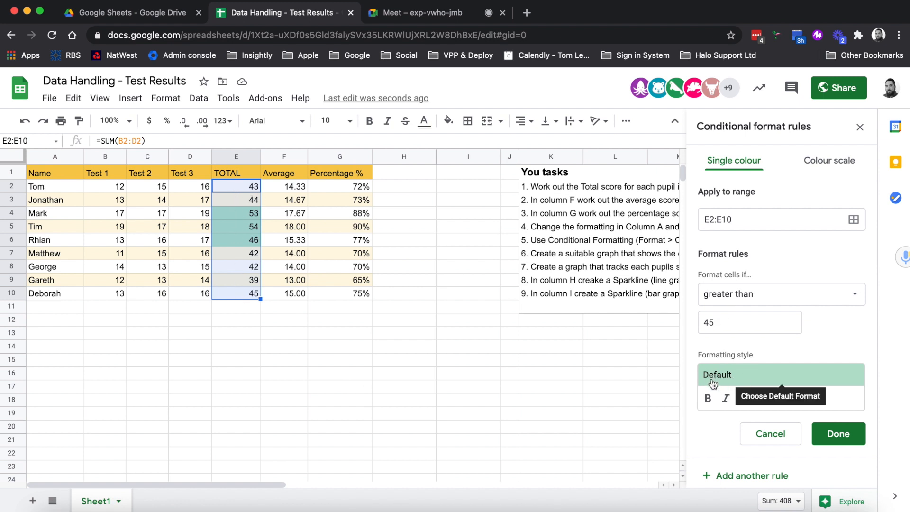
left_click(849, 438)
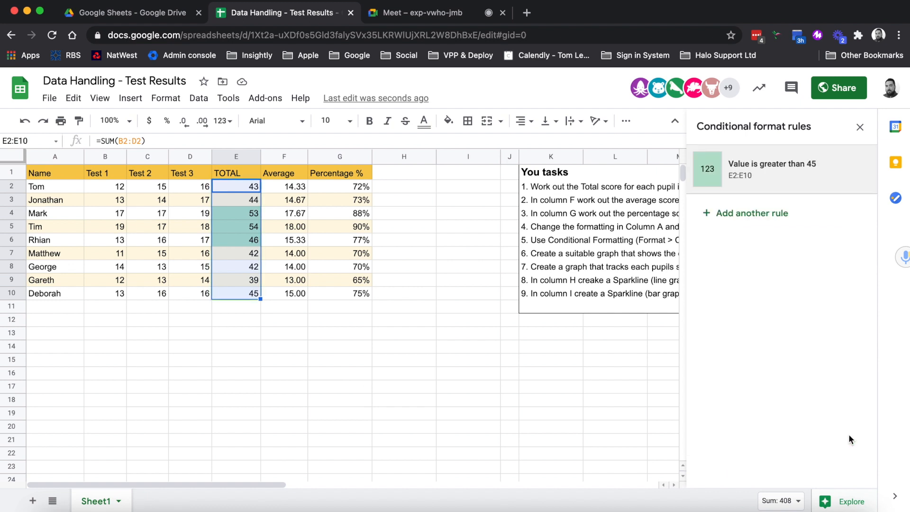
Step: Add a second rule for E2:E10 that gives totals greater than 40 a yellow background
left_click(748, 216)
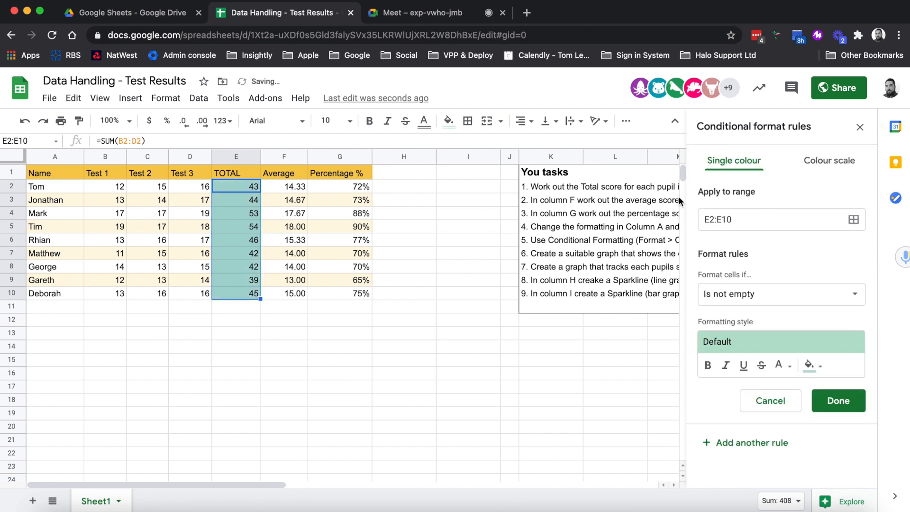
left_click(737, 294)
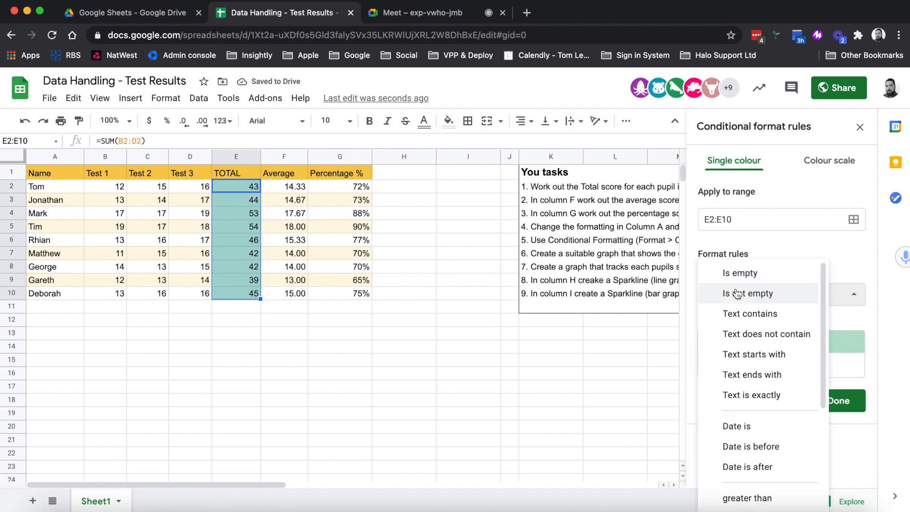
scroll(742, 398, "down", 2)
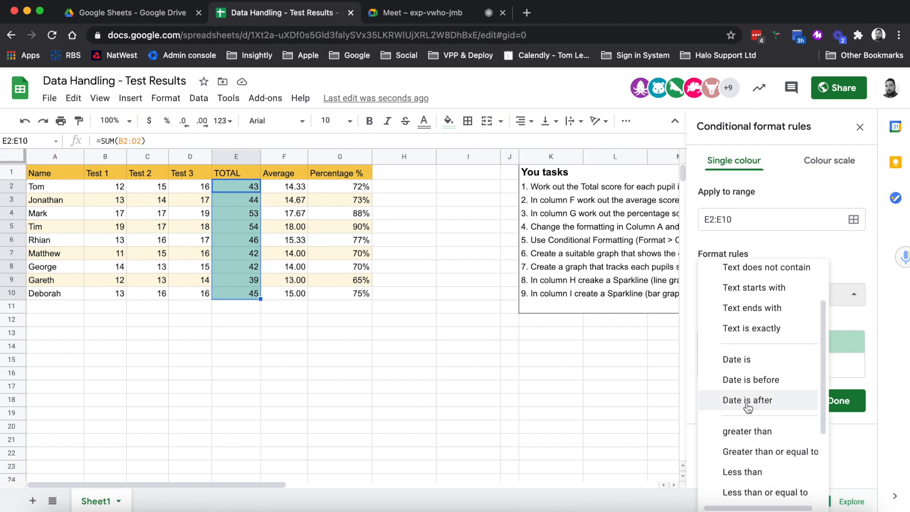
left_click(747, 437)
left_click(745, 320)
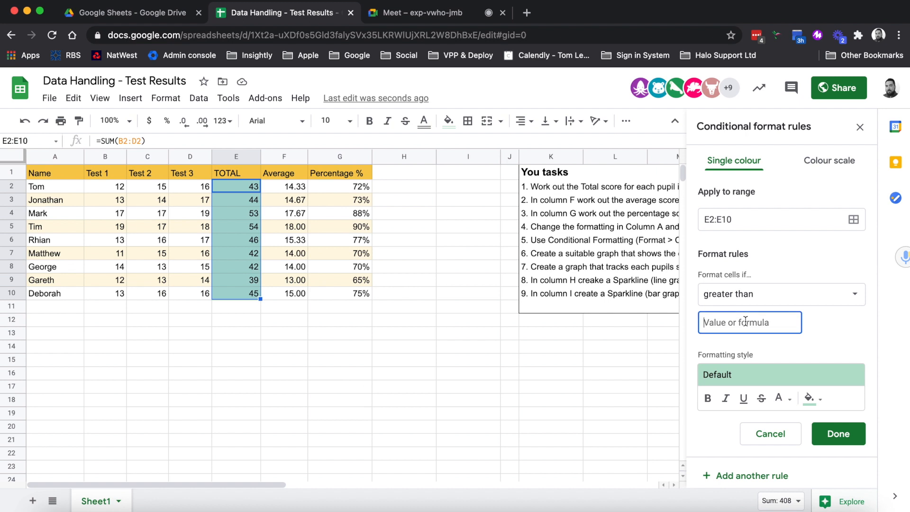
type("40")
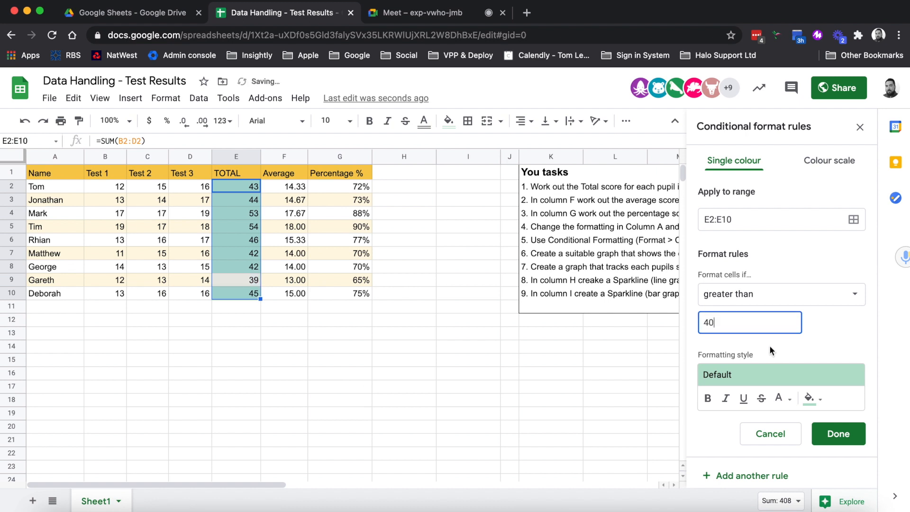
left_click(737, 379)
left_click(789, 260)
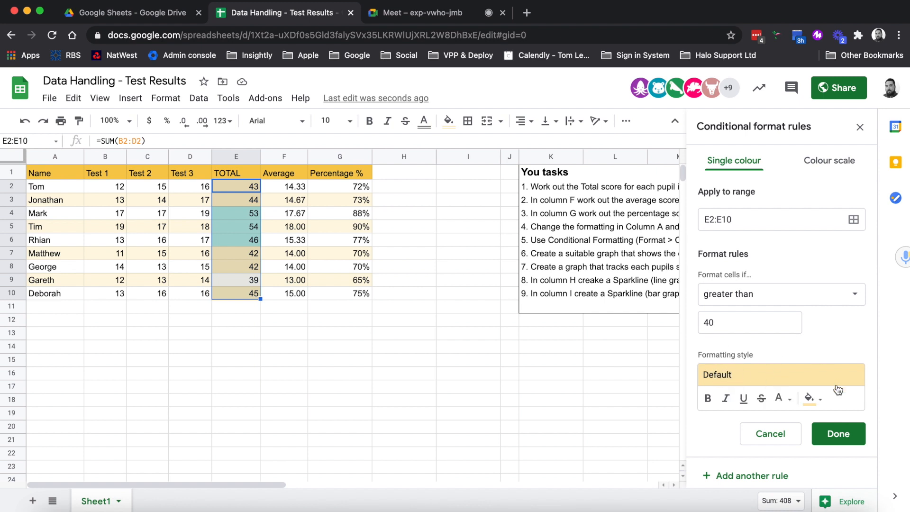
left_click(849, 434)
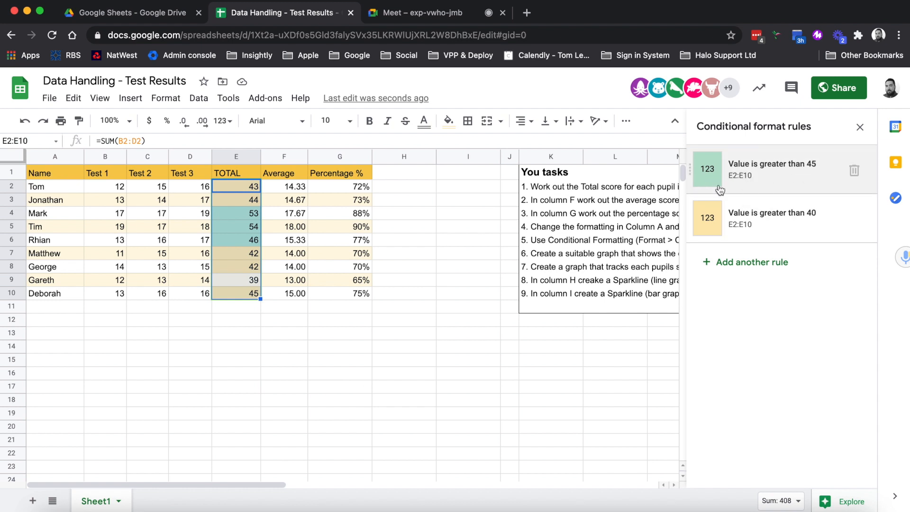
Step: Try placing the greater than 45 rule below the greater than 40 rule and restore the original order
left_click_drag(690, 177, 696, 215)
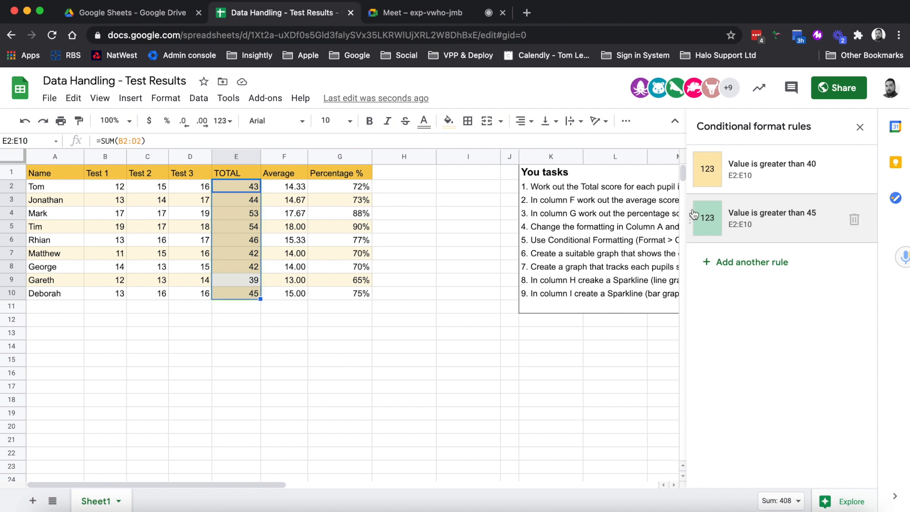
left_click_drag(691, 211, 694, 167)
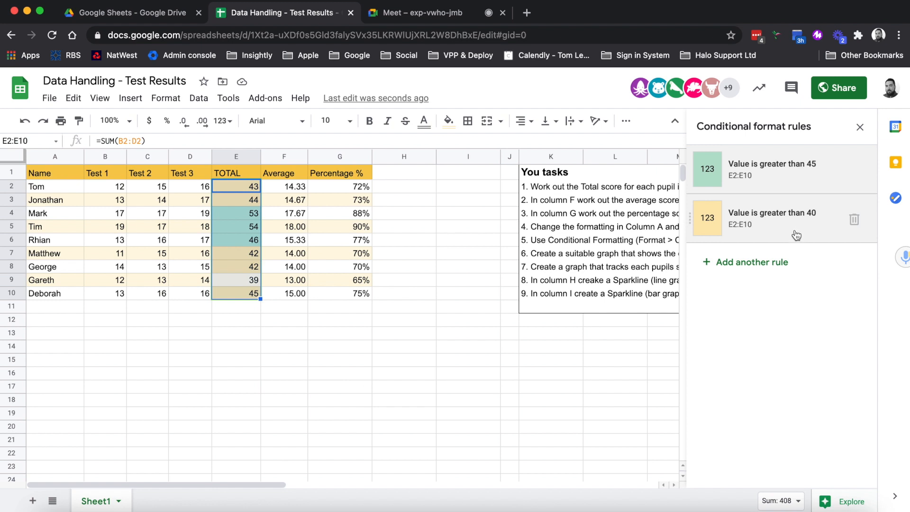
Step: Add a third conditional formatting rule for E2:E10 that gives totals less than 40 the default red background
left_click(733, 266)
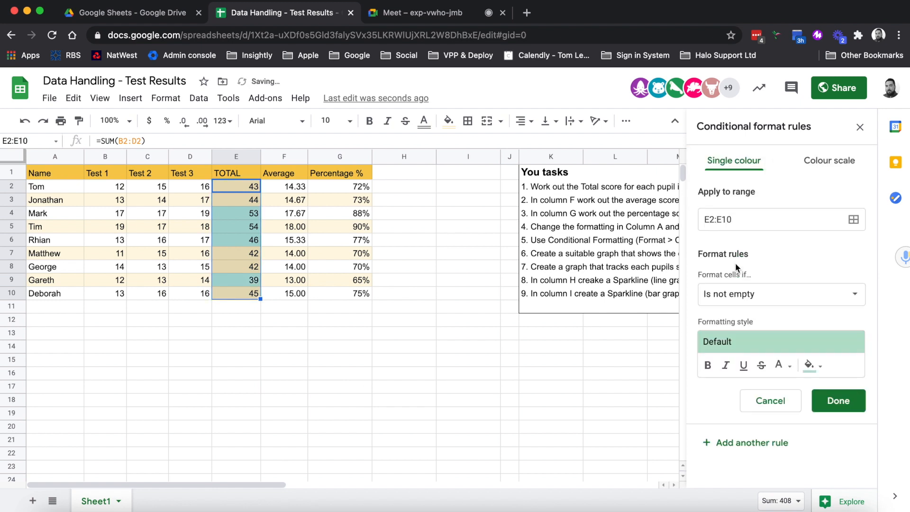
left_click(770, 296)
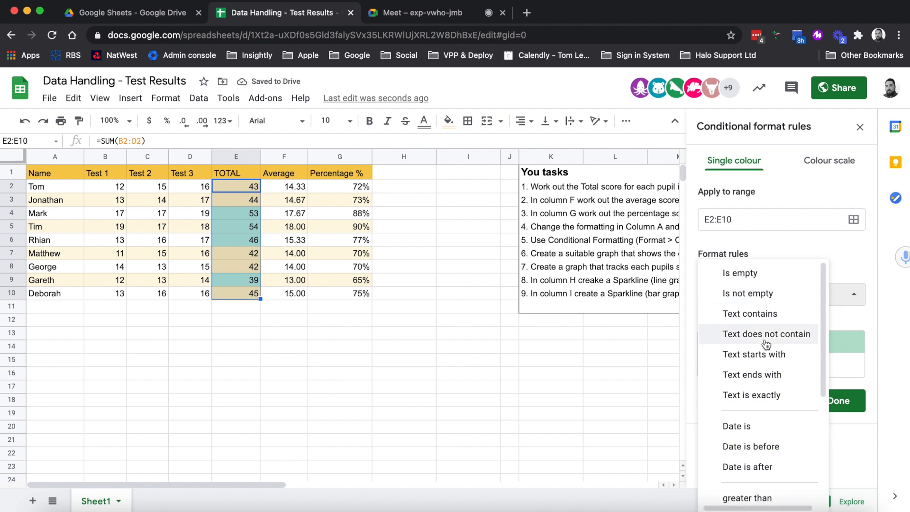
scroll(766, 342, "down", 3)
scroll(765, 342, "down", 1)
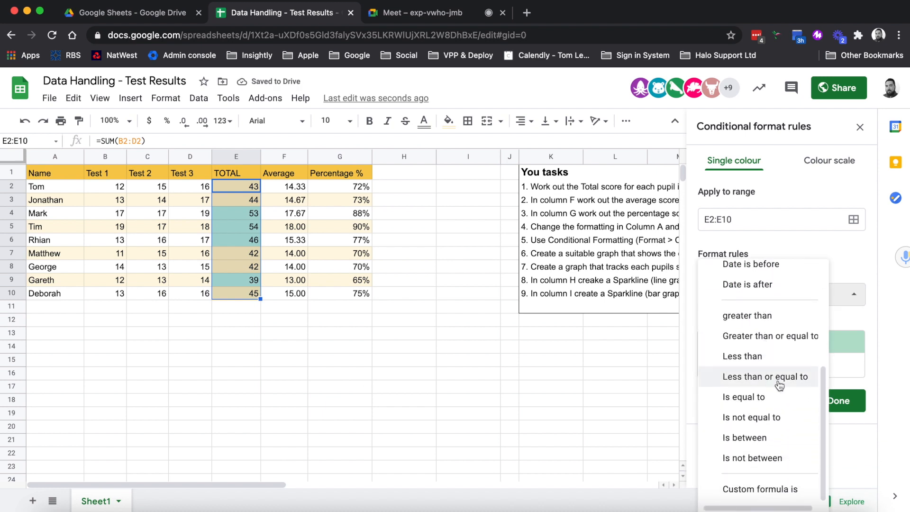
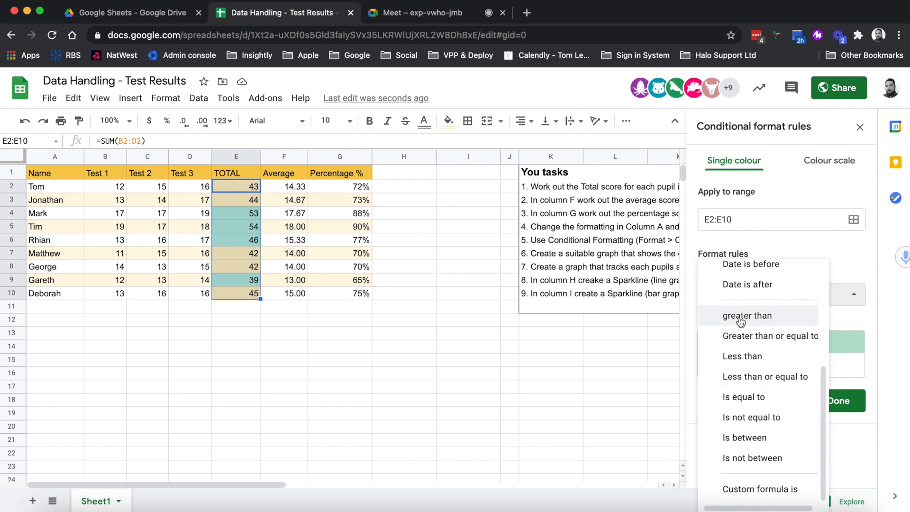
left_click(736, 356)
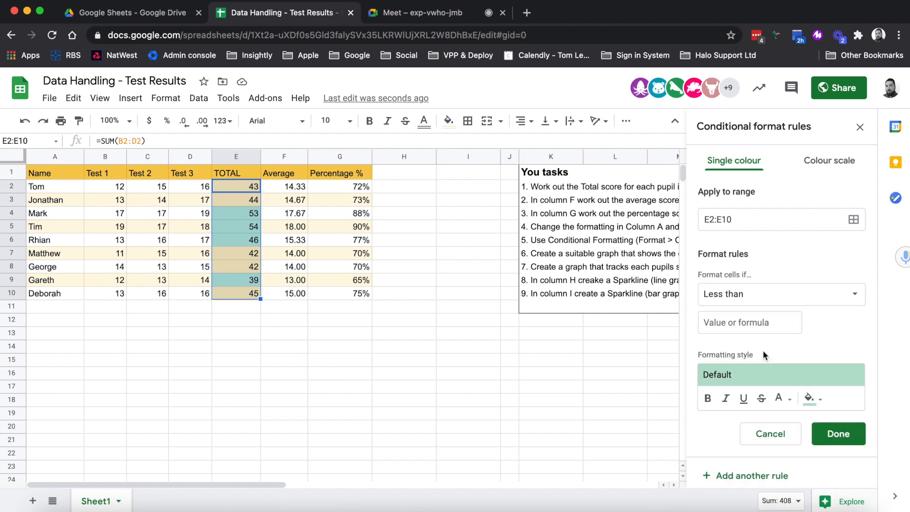
left_click(752, 327)
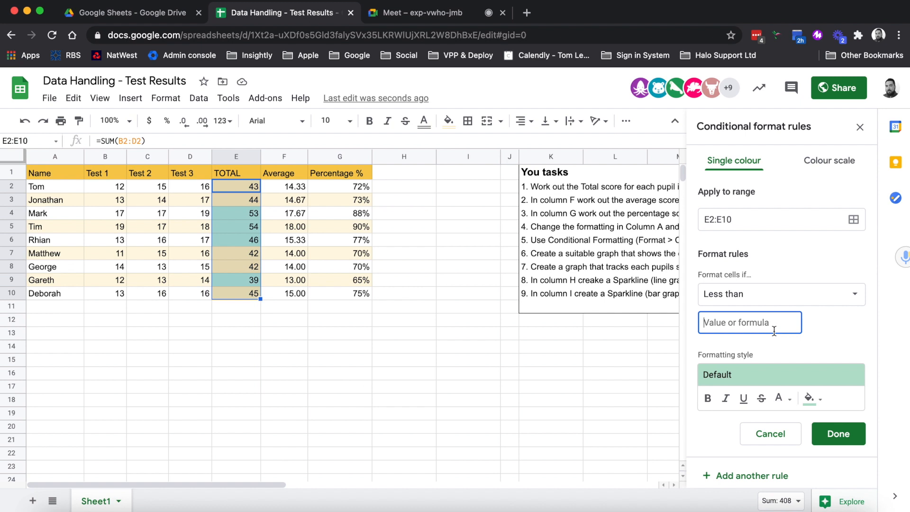
type("40")
left_click(752, 376)
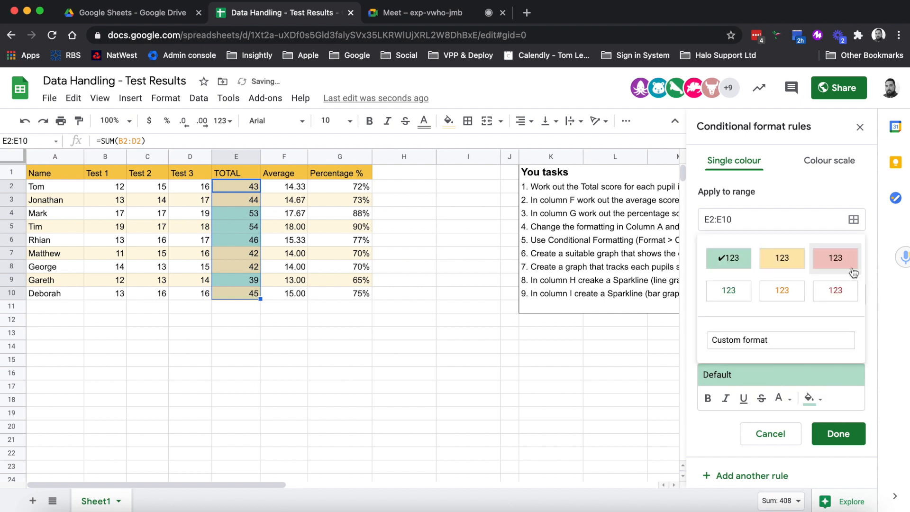
left_click(838, 258)
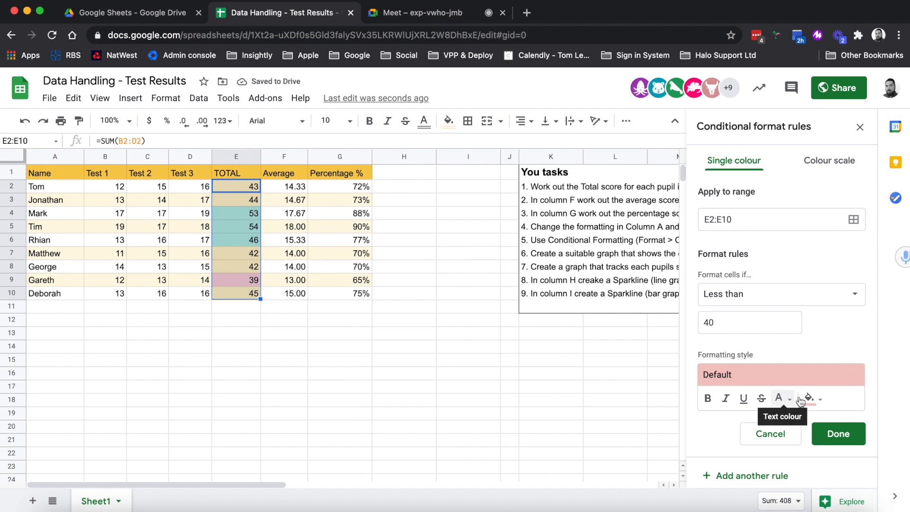
left_click(834, 446)
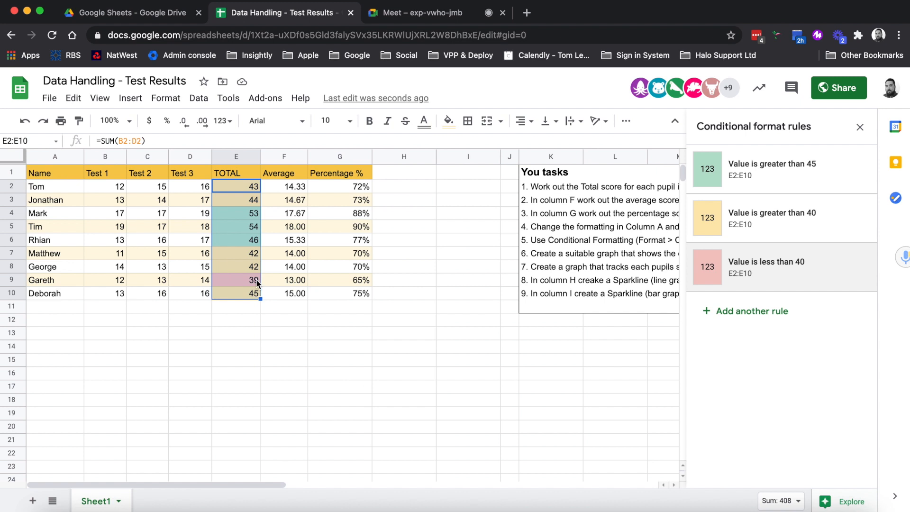
Step: Change the red rule's condition to less than or equal to 40, save it and close the conditional format rules
left_click(750, 265)
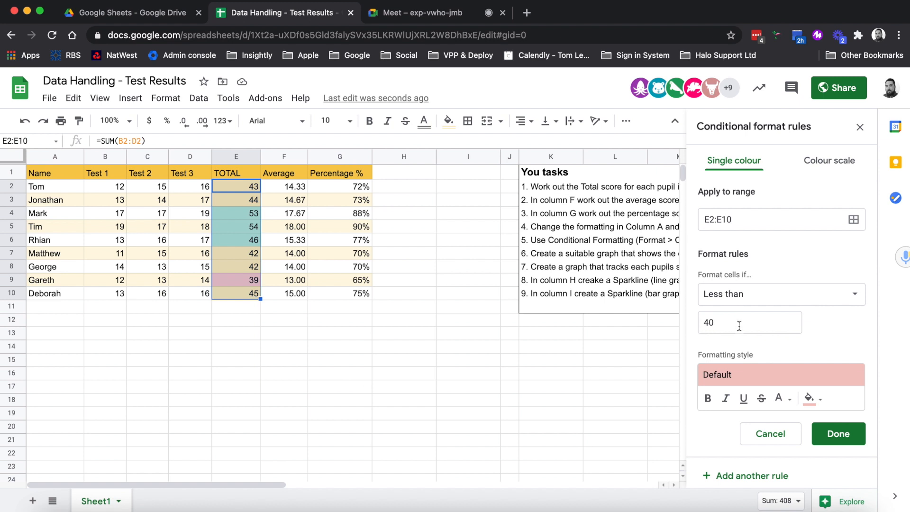
left_click(840, 304)
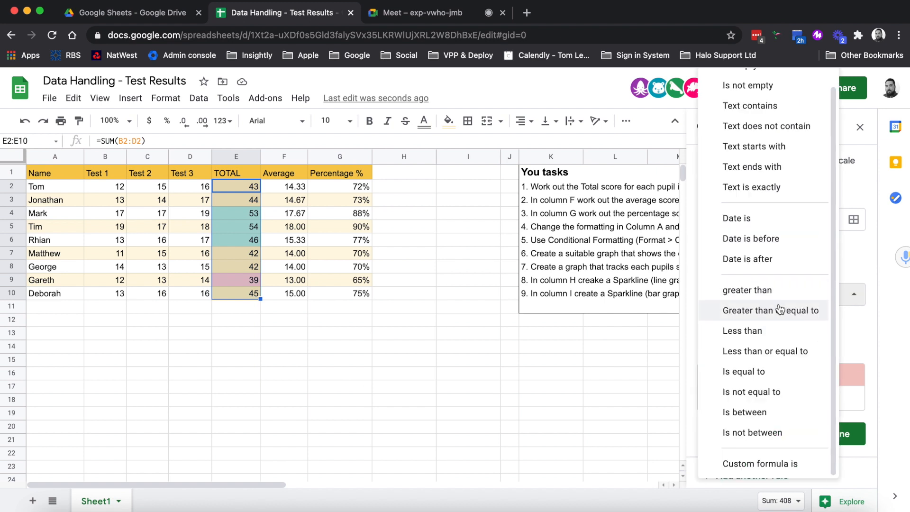
left_click(780, 352)
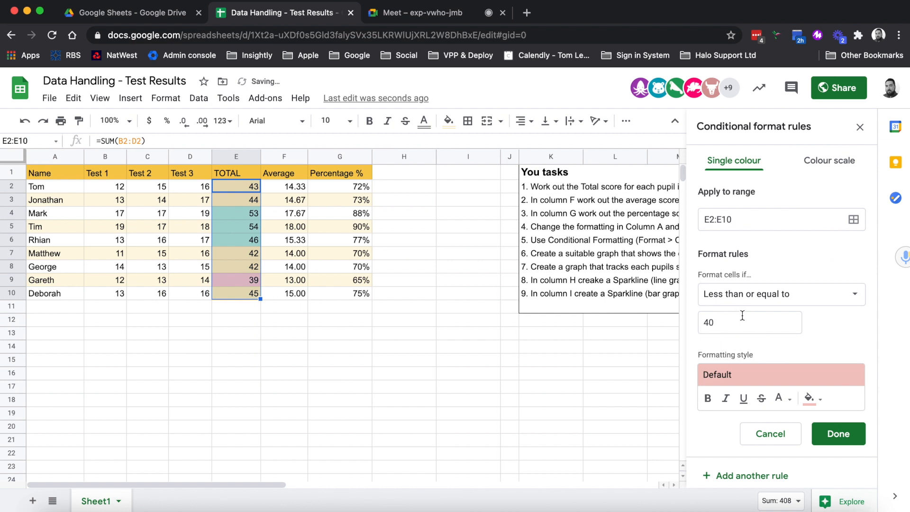
left_click(725, 321)
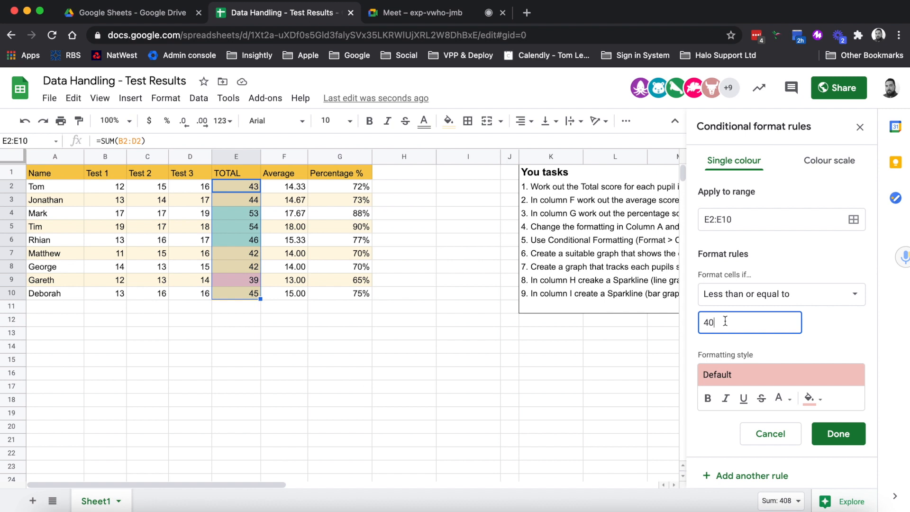
left_click(843, 326)
left_click(839, 433)
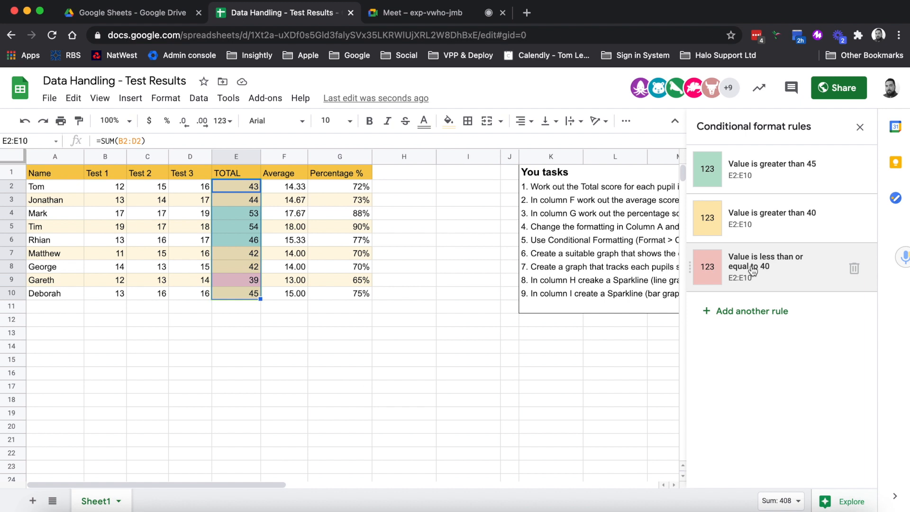
left_click(434, 355)
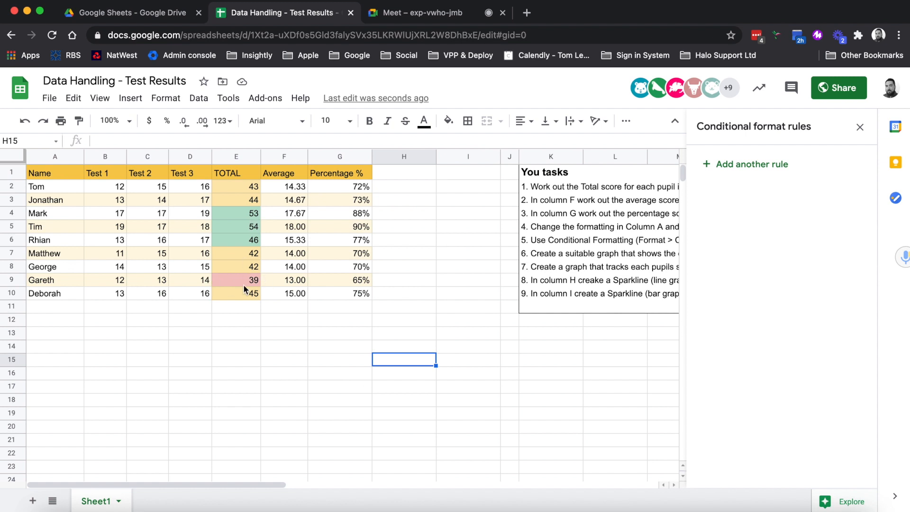
left_click(860, 127)
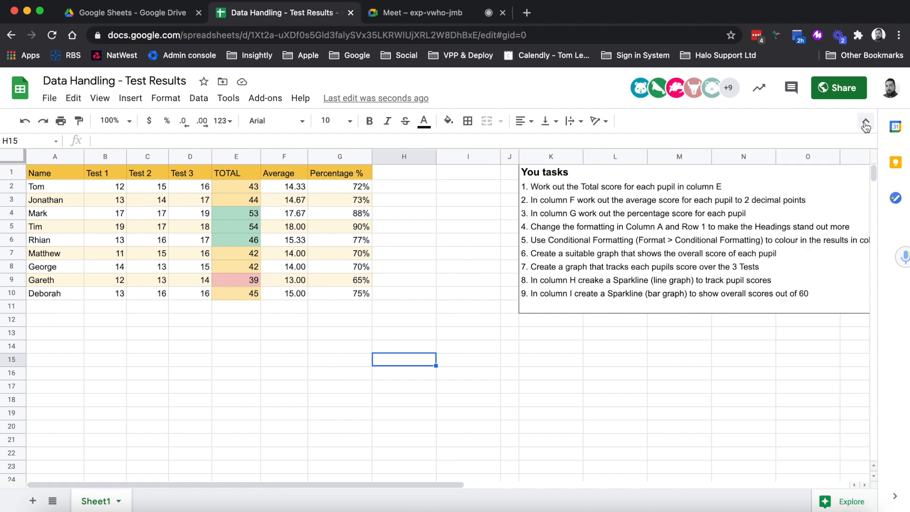
left_click(58, 280)
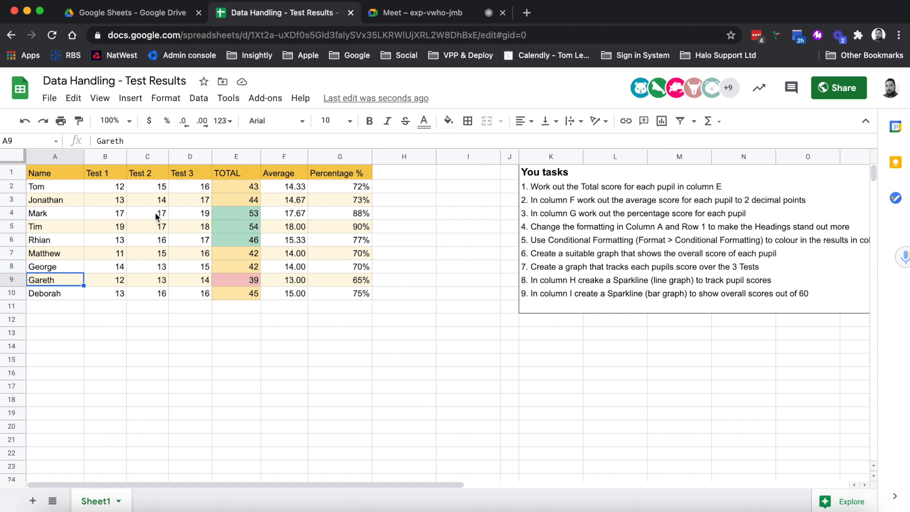
left_click(42, 175)
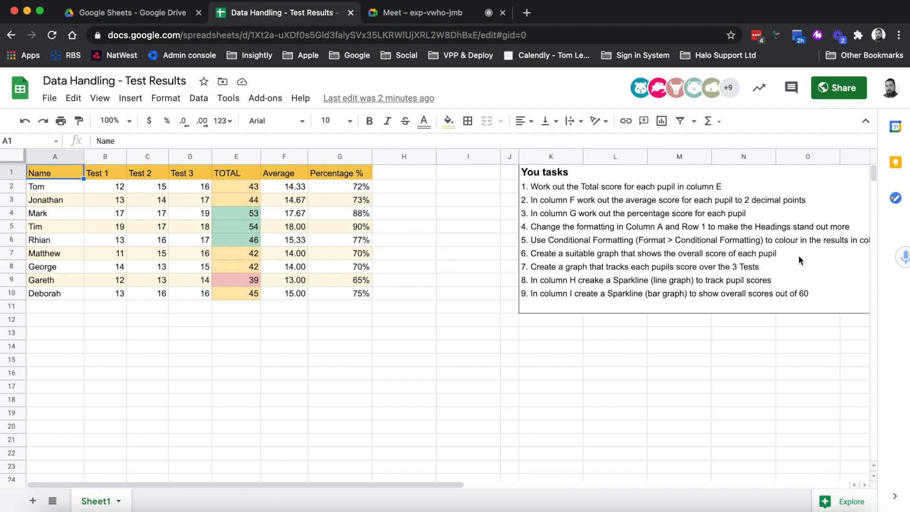
left_click(55, 157)
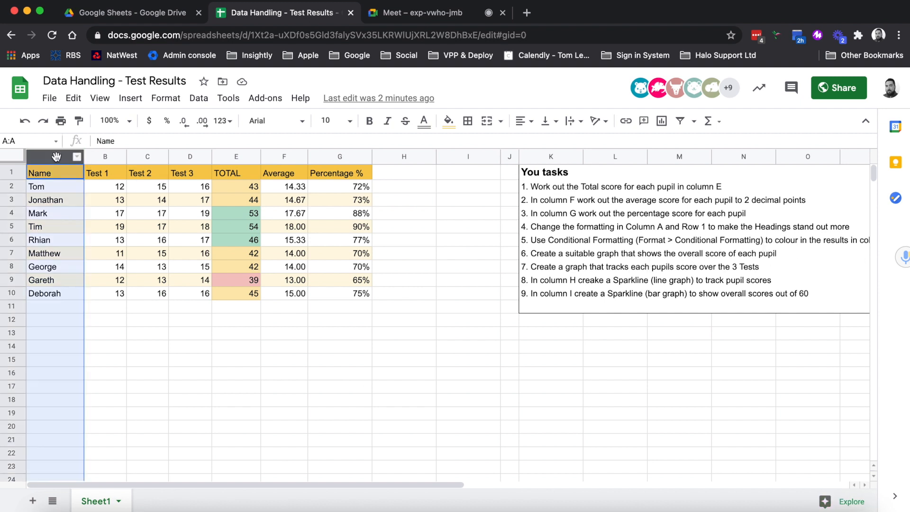
left_click(218, 157)
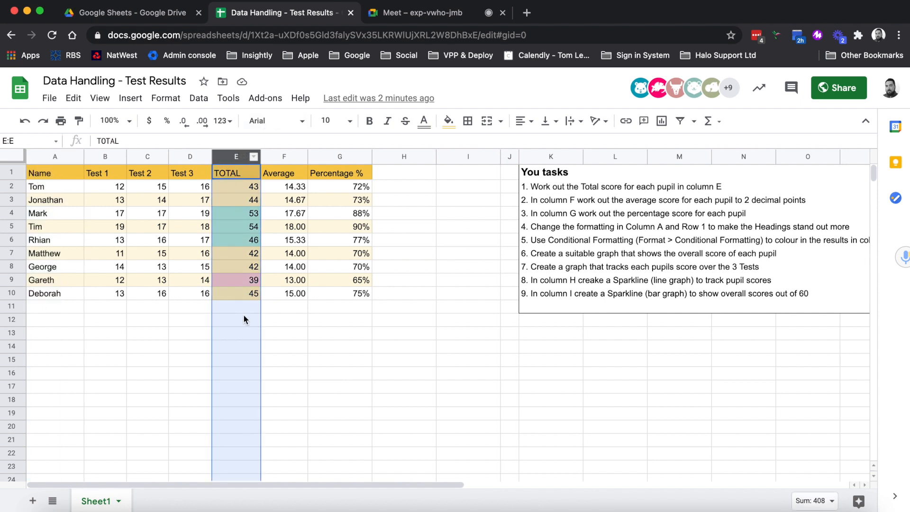
left_click(46, 158)
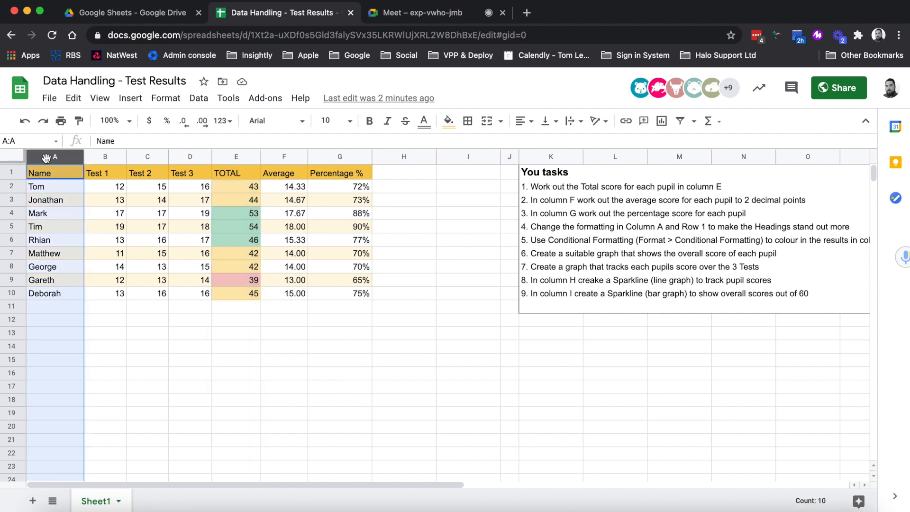
left_click(225, 155, "shift")
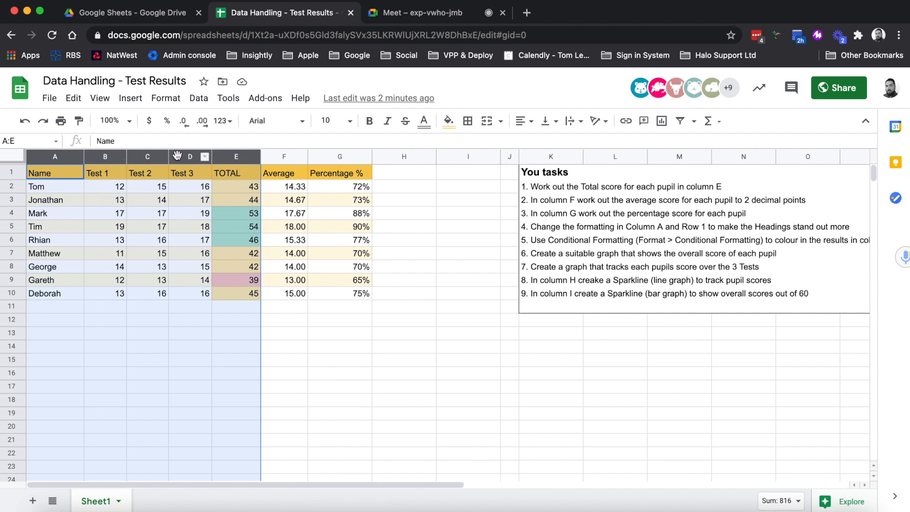
left_click(285, 189)
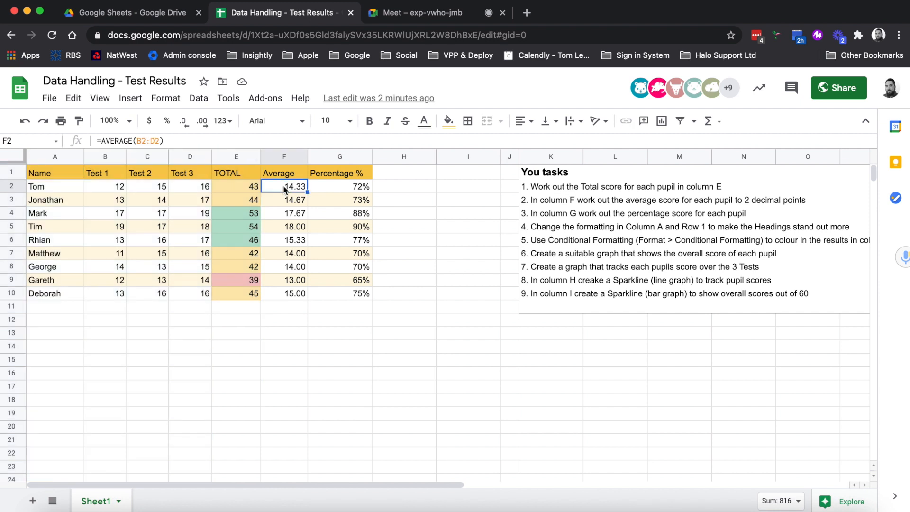
Step: Insert a column chart from only the Name and TOTAL columns, A and E, and dismiss the chart tip
left_click(37, 155)
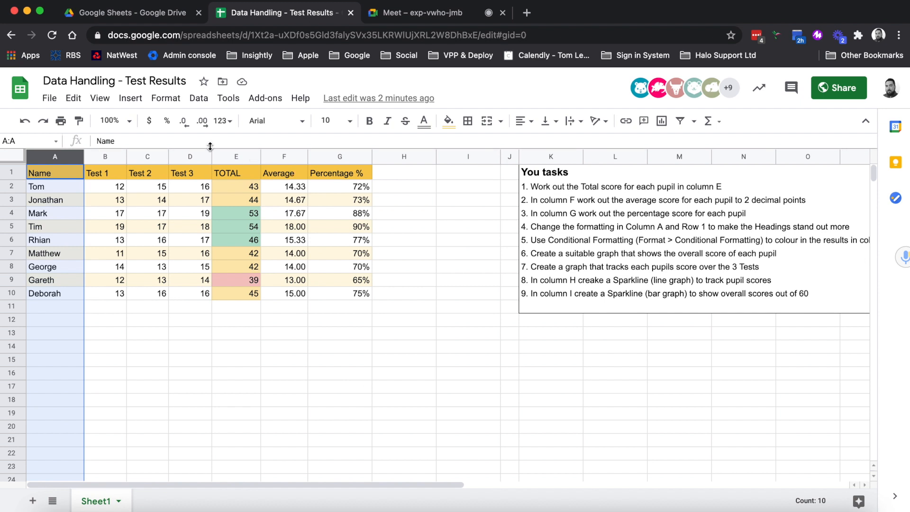
left_click(231, 156, "super")
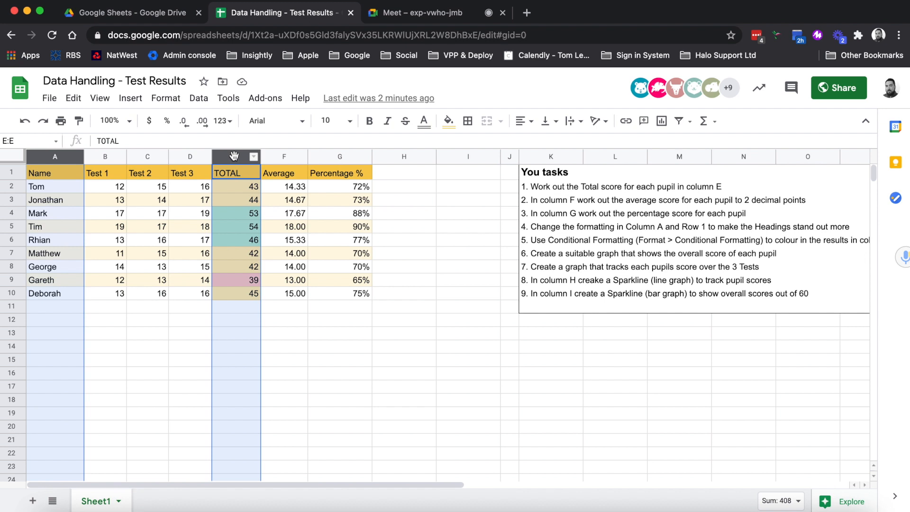
left_click(661, 122)
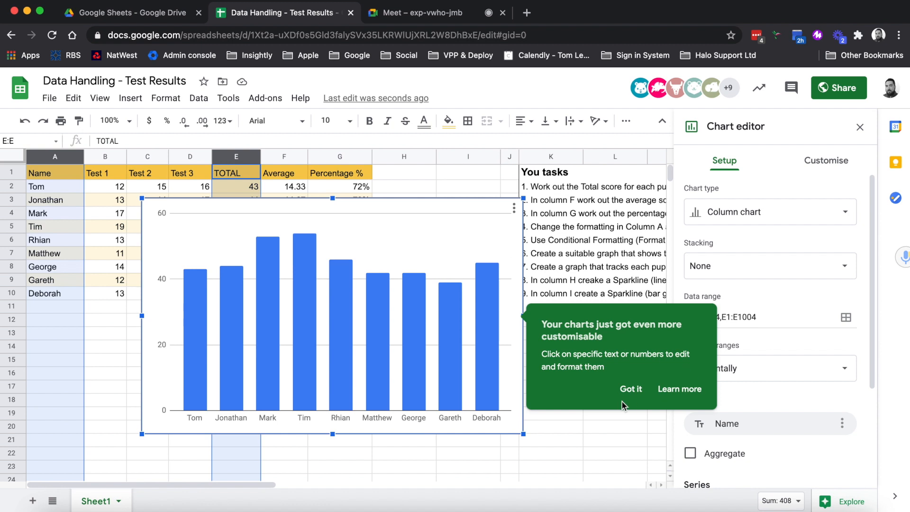
left_click(631, 388)
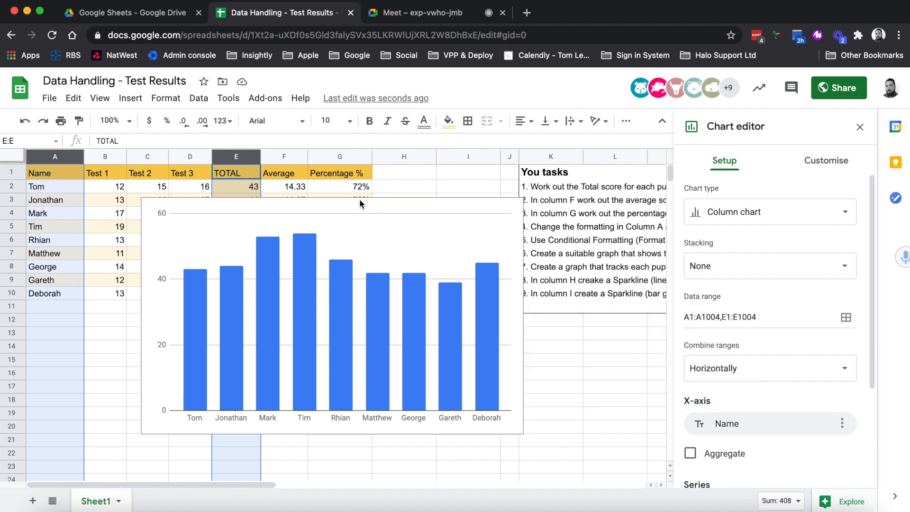
Step: Shrink the totals chart slightly and place it directly below the results table, starting around row 12 under column A
left_click(470, 224)
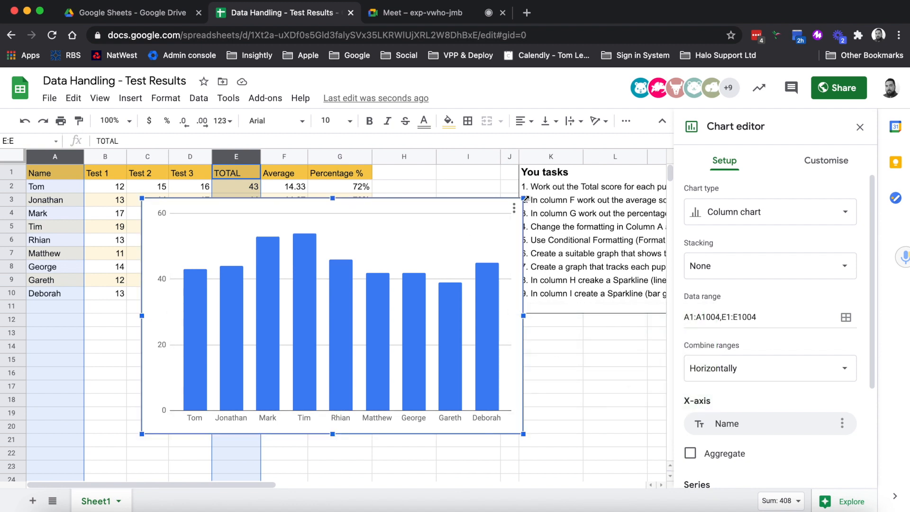
left_click_drag(523, 198, 490, 219)
left_click_drag(408, 255, 288, 361)
scroll(477, 385, "down", 1)
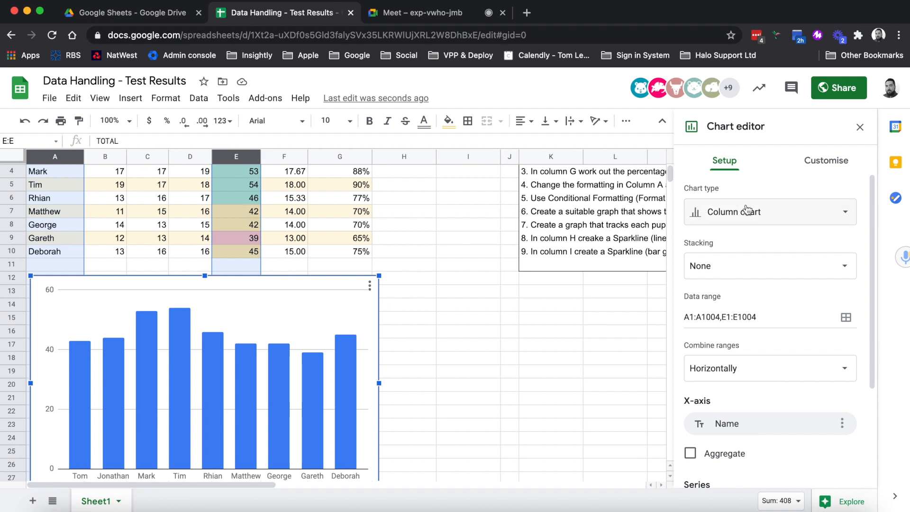
Step: Look through the available chart types for the totals chart, from line and area charts to the map and other types
left_click(842, 217)
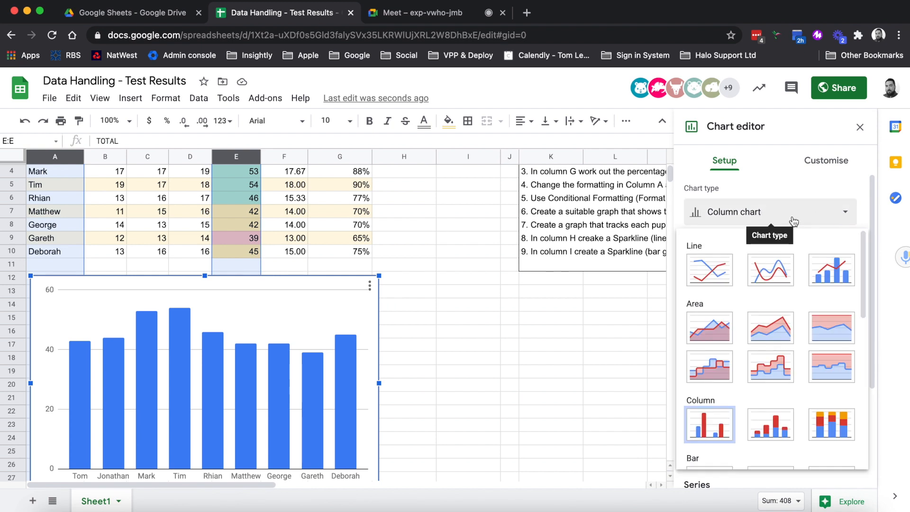
scroll(759, 399, "down", 3)
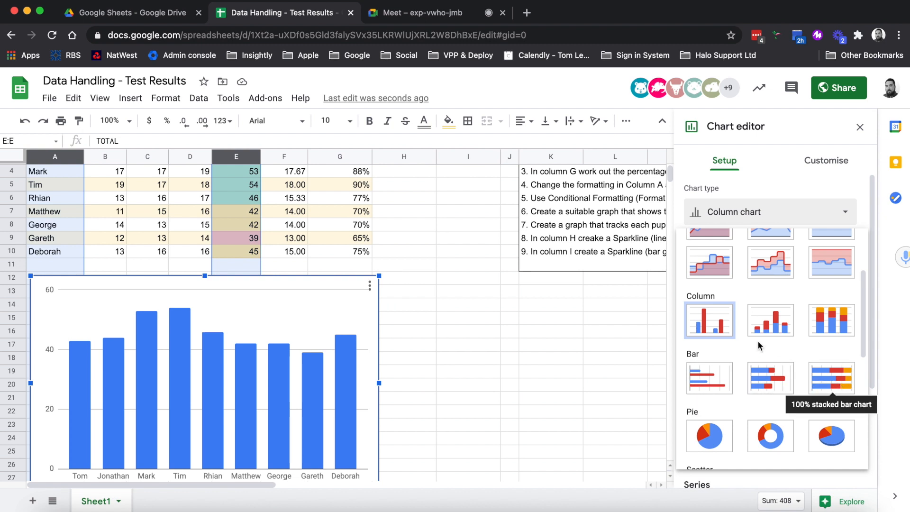
scroll(827, 308, "down", 4)
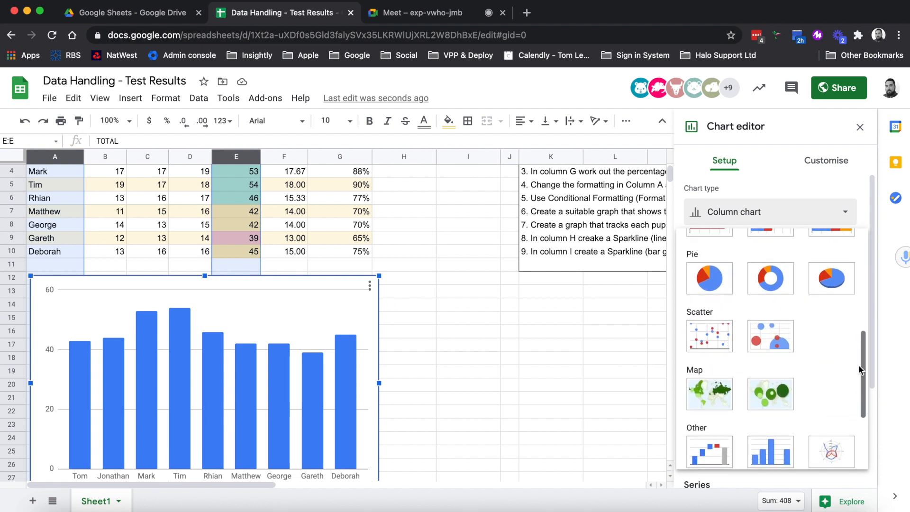
scroll(815, 303, "down", 1)
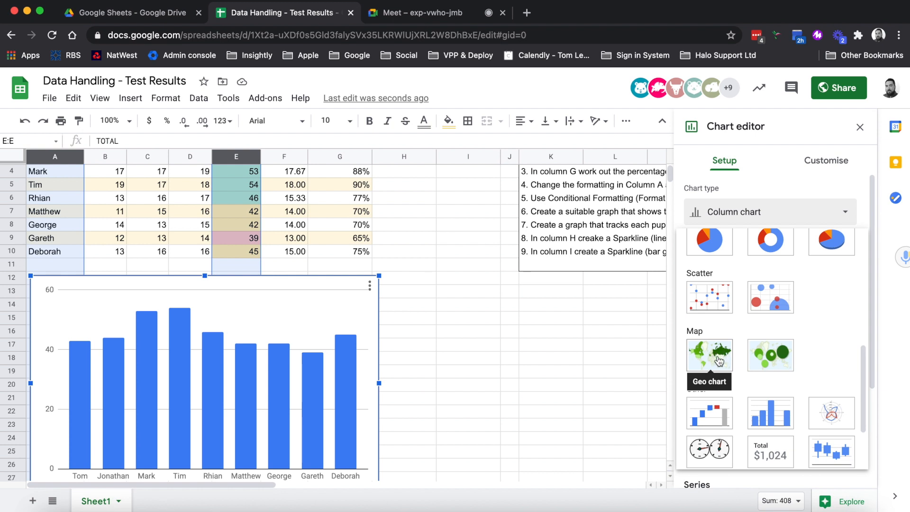
scroll(719, 360, "down", 2)
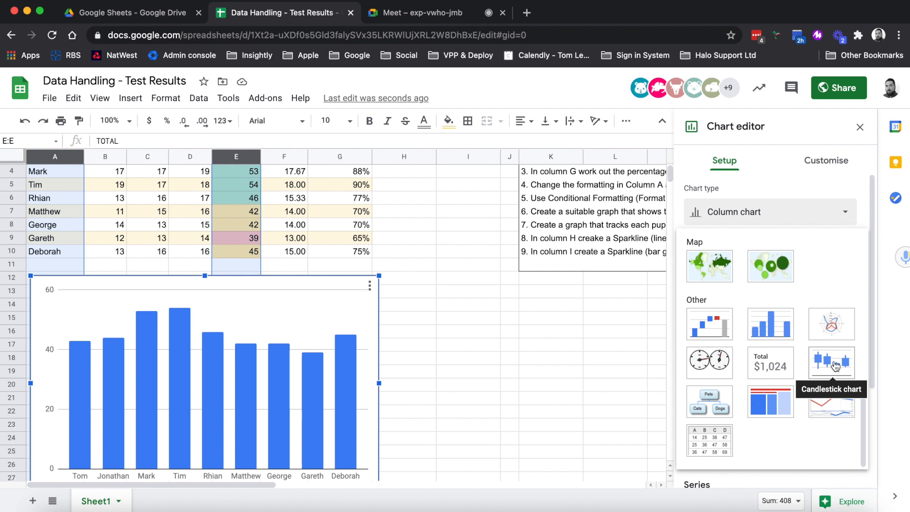
scroll(786, 301, "up", 10)
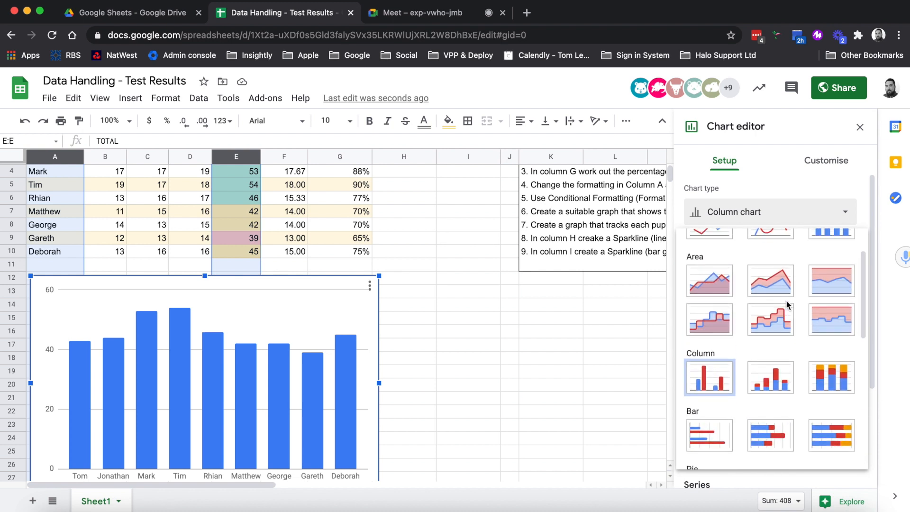
scroll(785, 300, "up", 2)
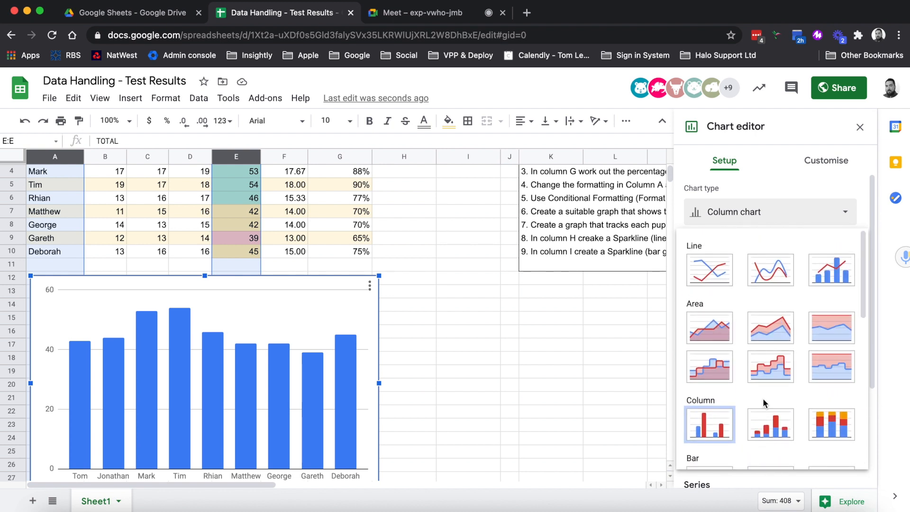
scroll(774, 298, "down", 2)
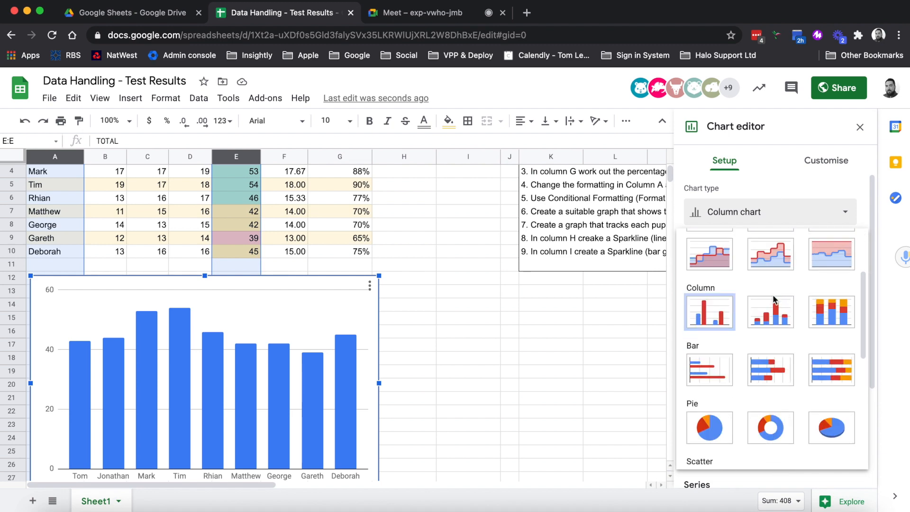
scroll(773, 299, "down", 6)
scroll(773, 284, "up", 10)
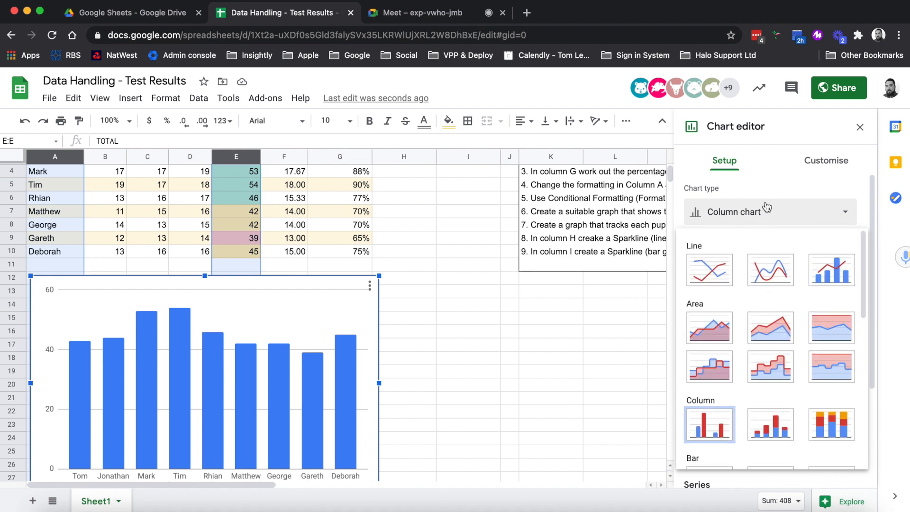
Step: Try a light red background on the totals chart, finishing with the background colour set to None
left_click(829, 164)
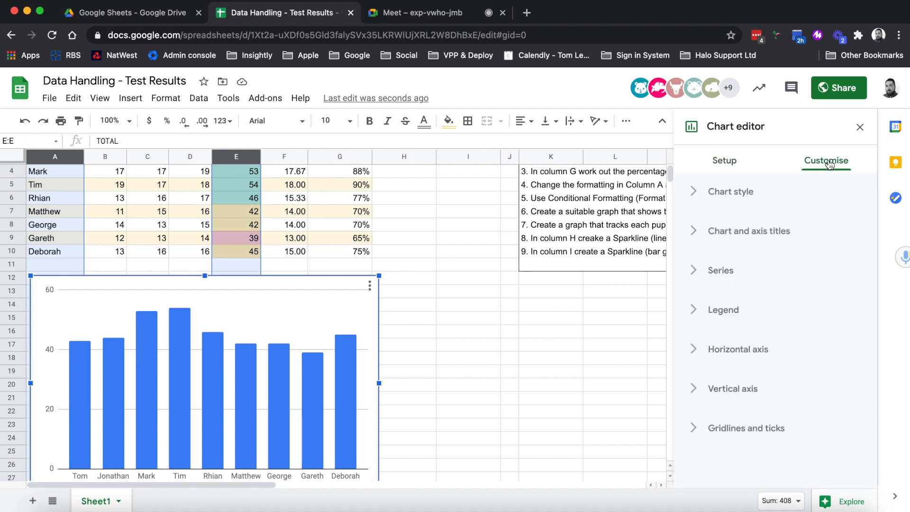
left_click(706, 193)
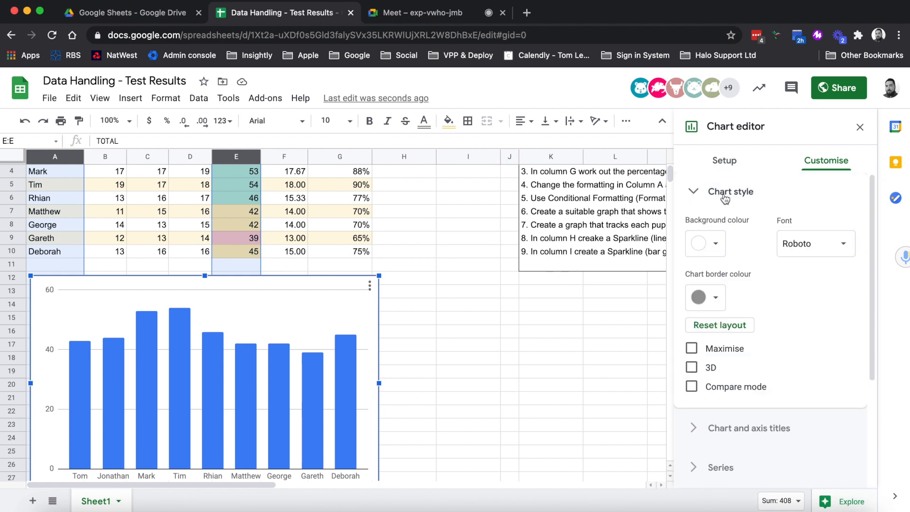
left_click(716, 245)
left_click(712, 325)
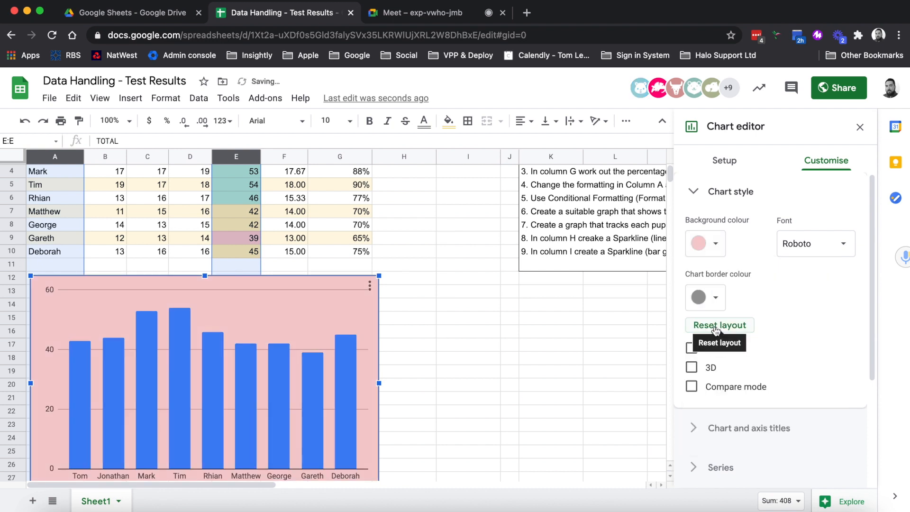
left_click(706, 244)
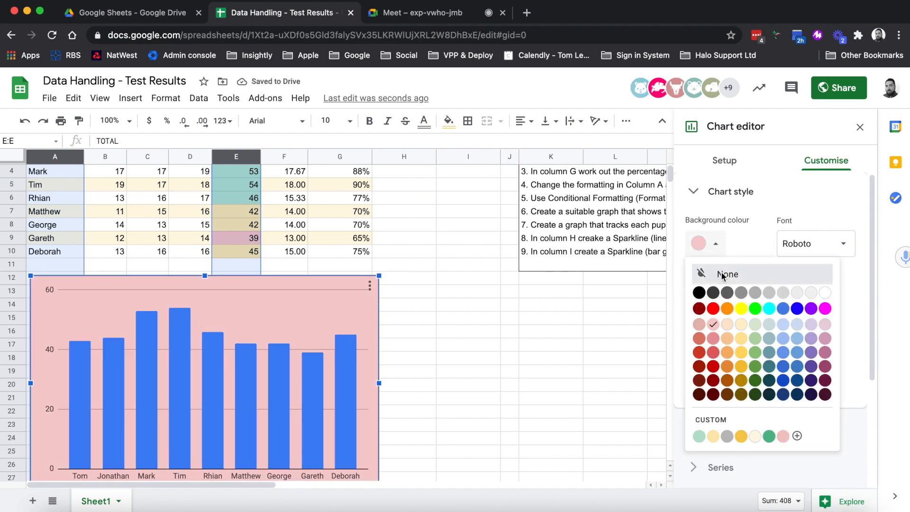
left_click(723, 272)
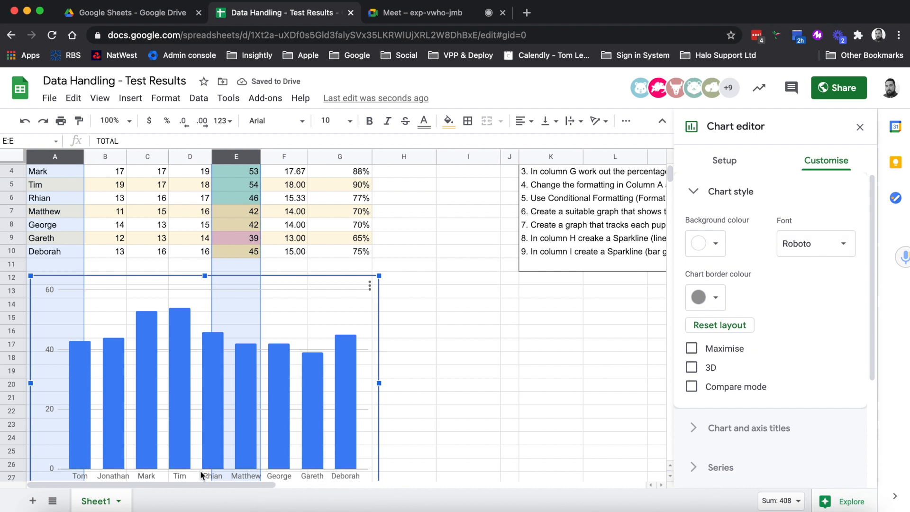
Step: Preview the 3D style on the totals chart and switch it off again
scroll(825, 302, "down", 3)
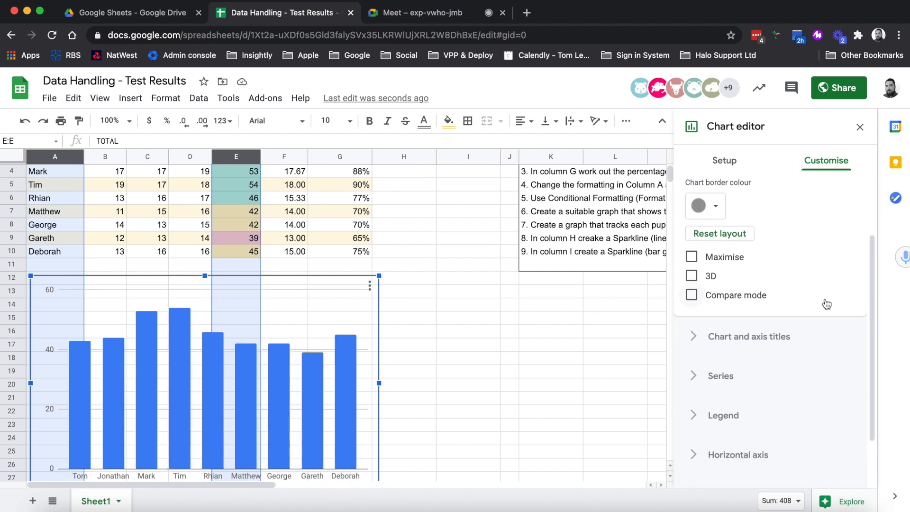
left_click(691, 276)
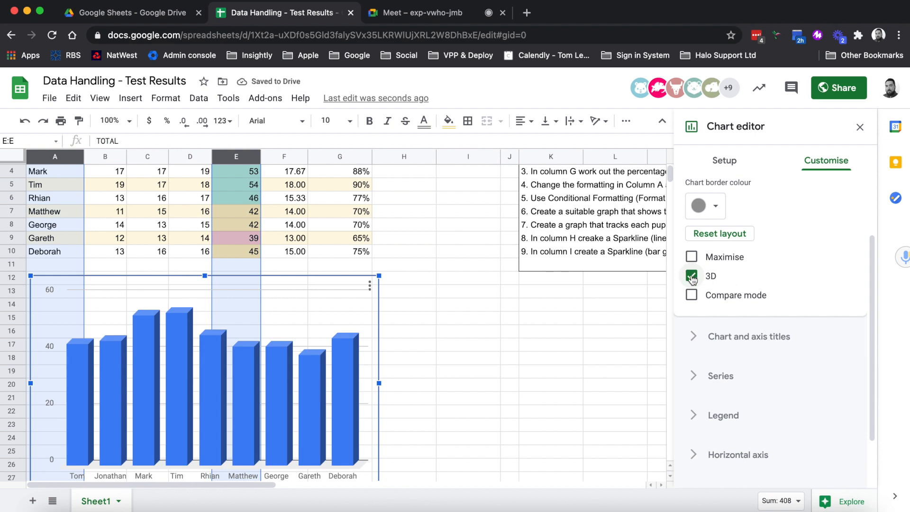
left_click(691, 276)
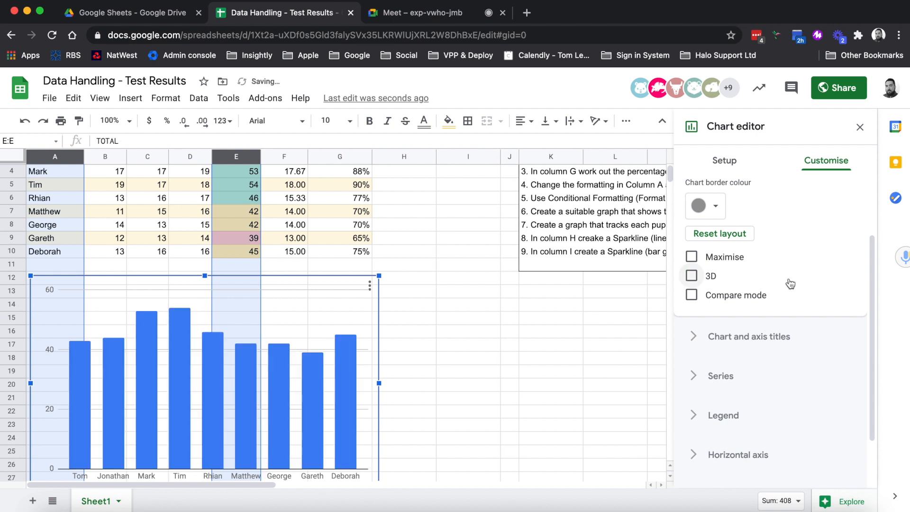
Step: Review the totals chart's style options, its chart and axis title settings, and the remaining customisation sections
scroll(777, 261, "up", 2)
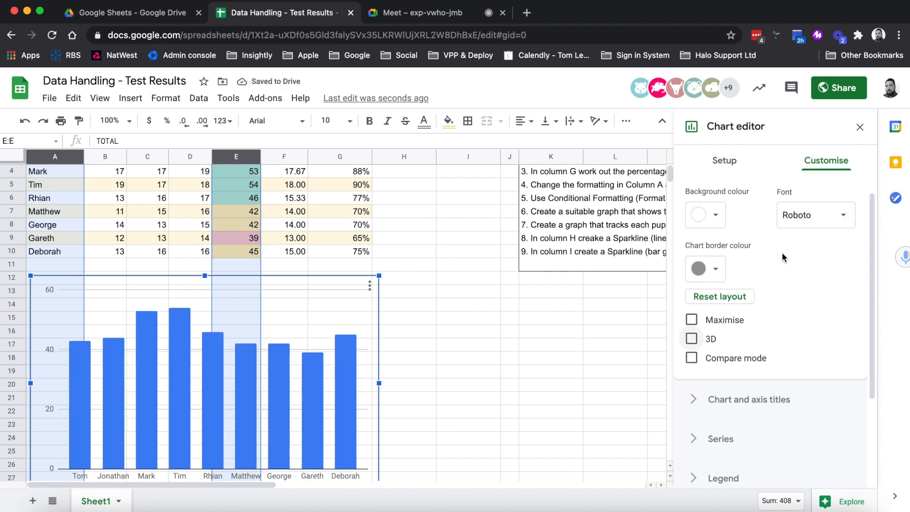
scroll(758, 276, "down", 3)
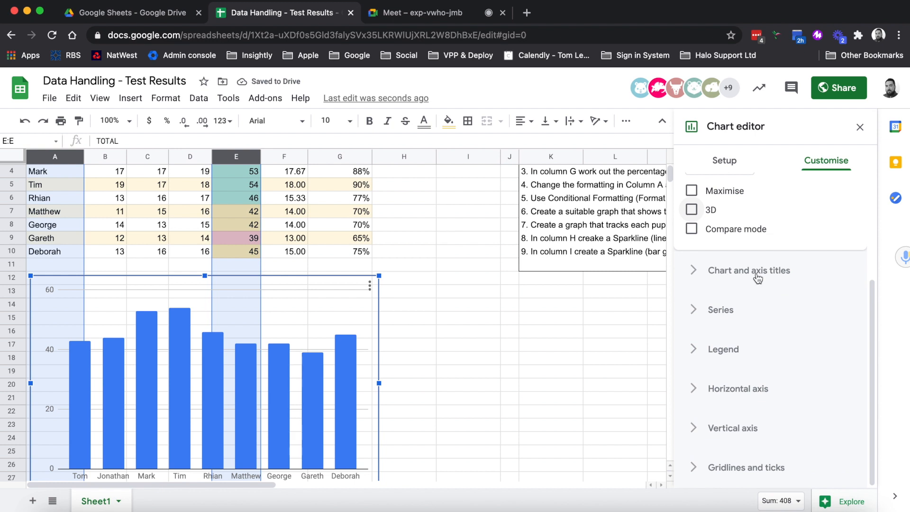
left_click(696, 277)
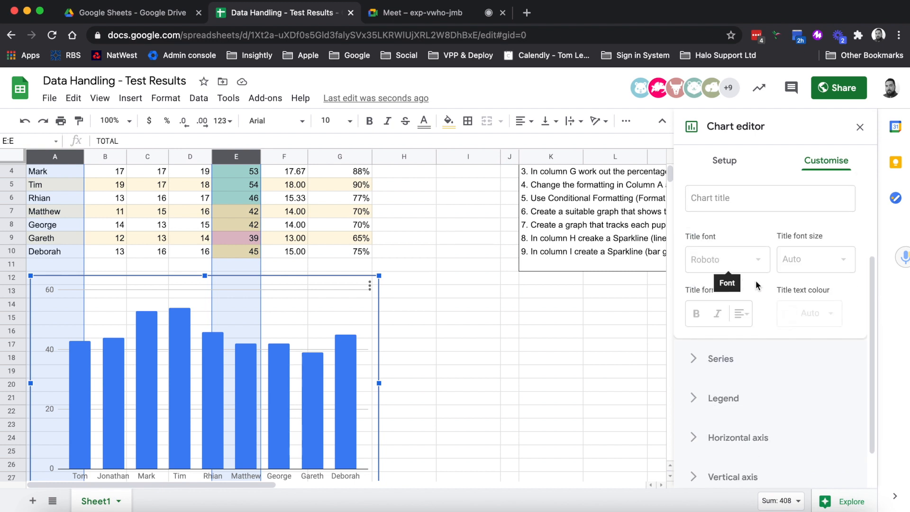
scroll(53, 460, "down", 1)
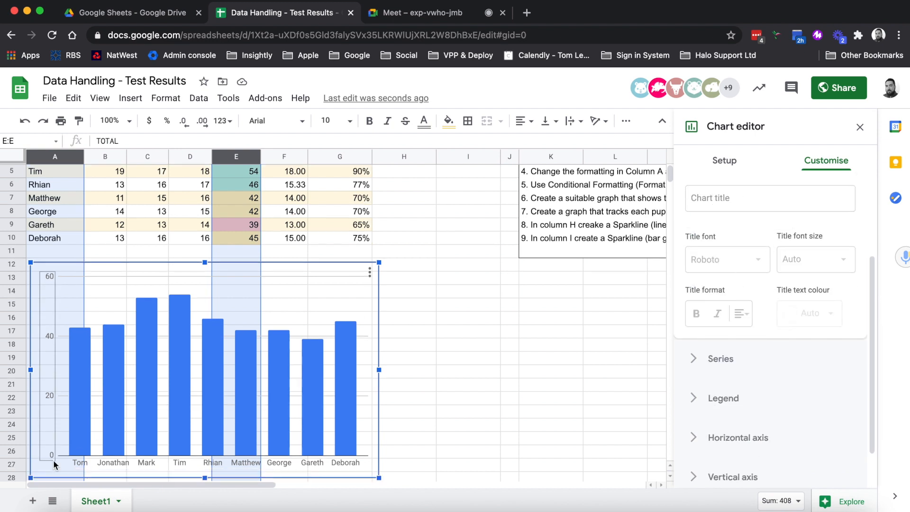
scroll(53, 459, "down", 1)
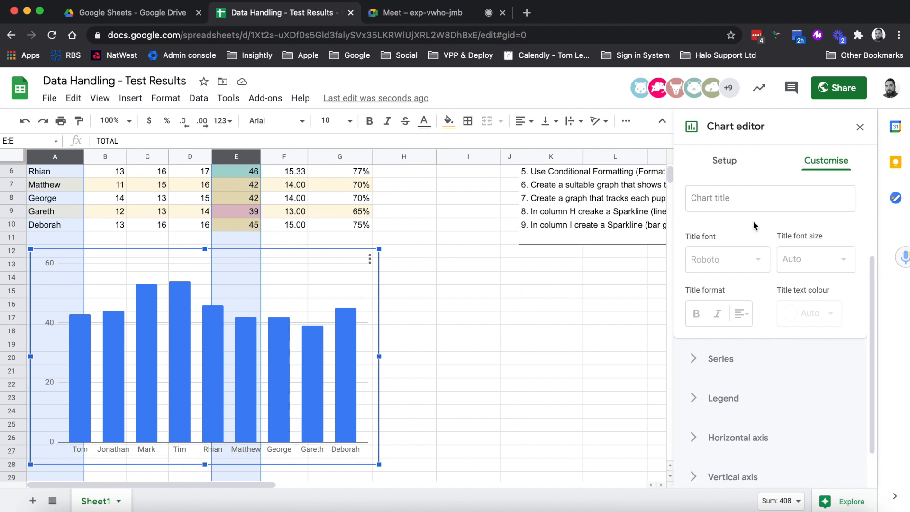
scroll(777, 199, "up", 1)
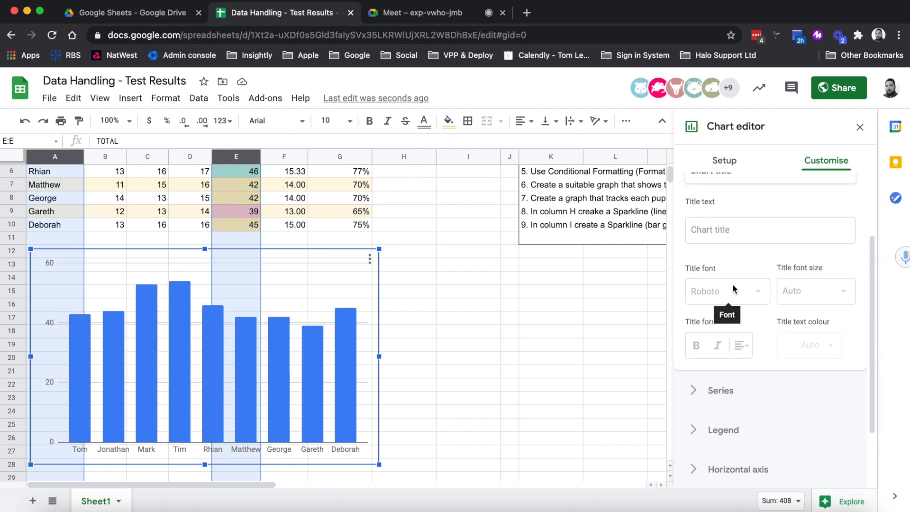
scroll(754, 322, "down", 3)
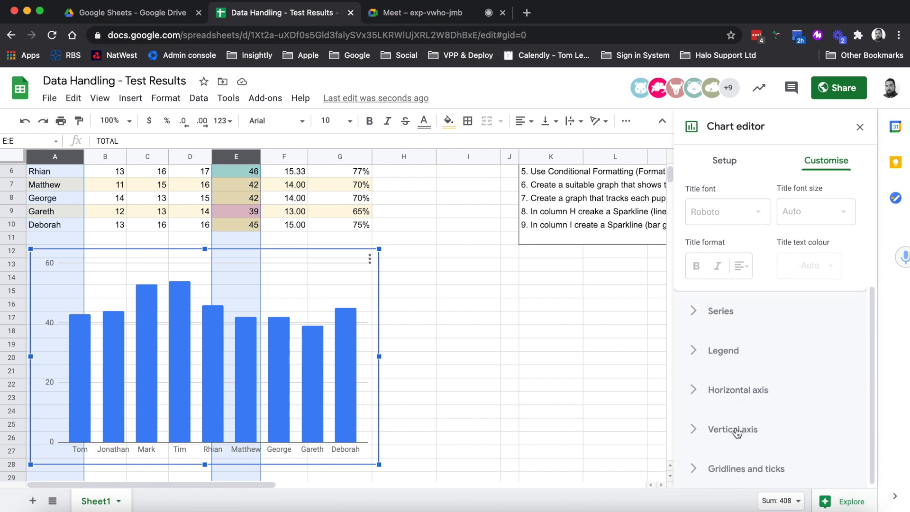
Step: Slant the totals chart's horizontal axis labels at 30° and close the chart editor
left_click(736, 392)
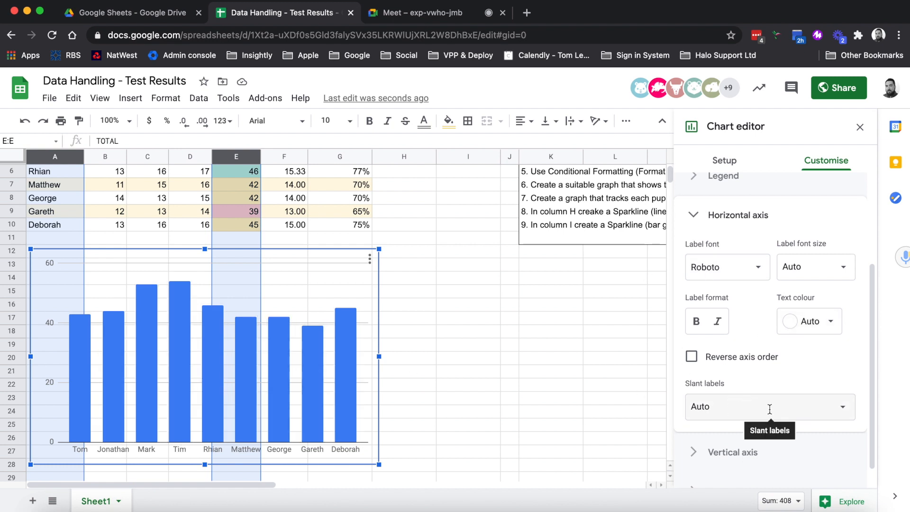
left_click(836, 407)
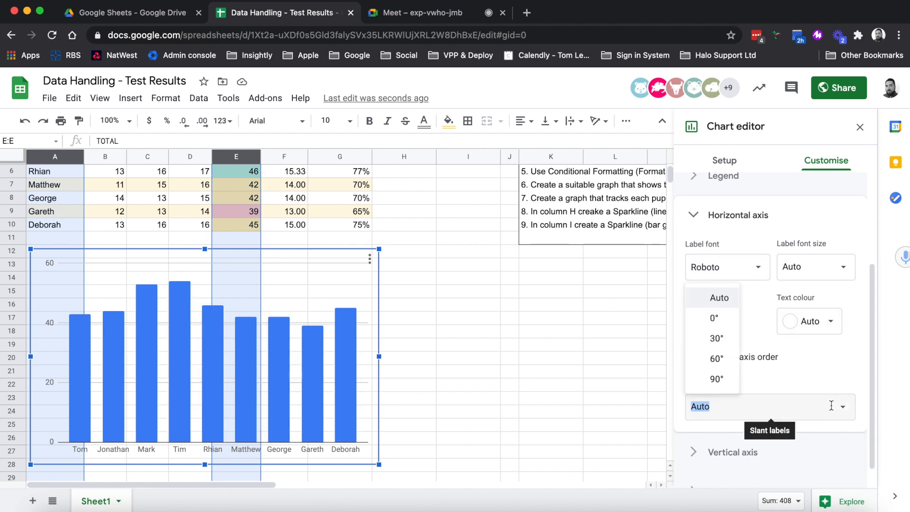
left_click(717, 339)
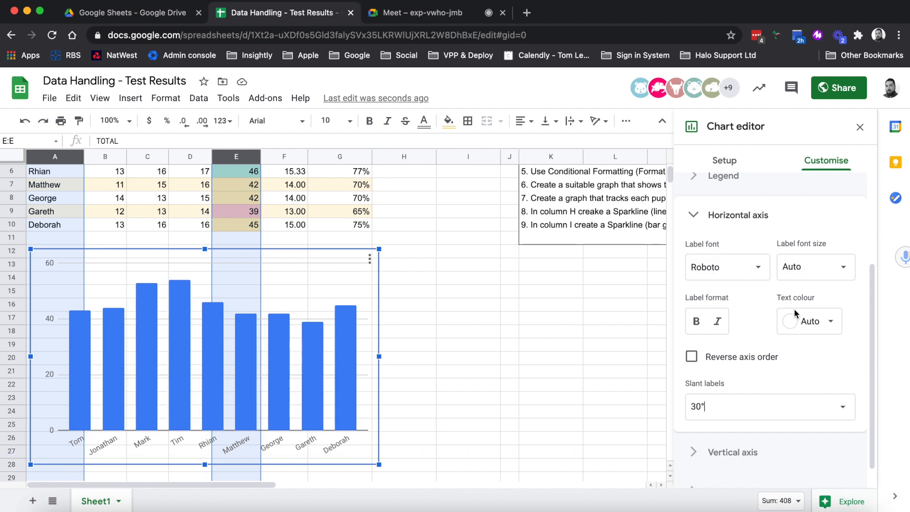
scroll(786, 343, "down", 1)
scroll(787, 345, "up", 6)
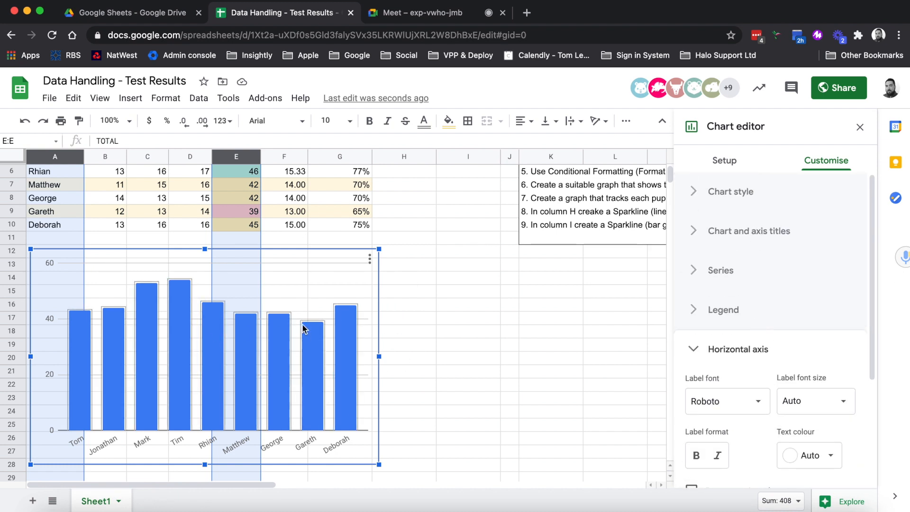
left_click(232, 262)
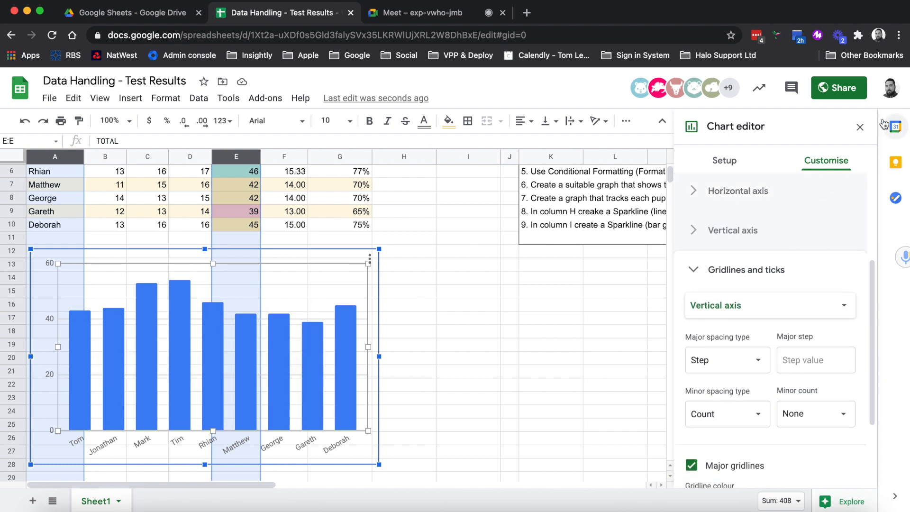
left_click(479, 290)
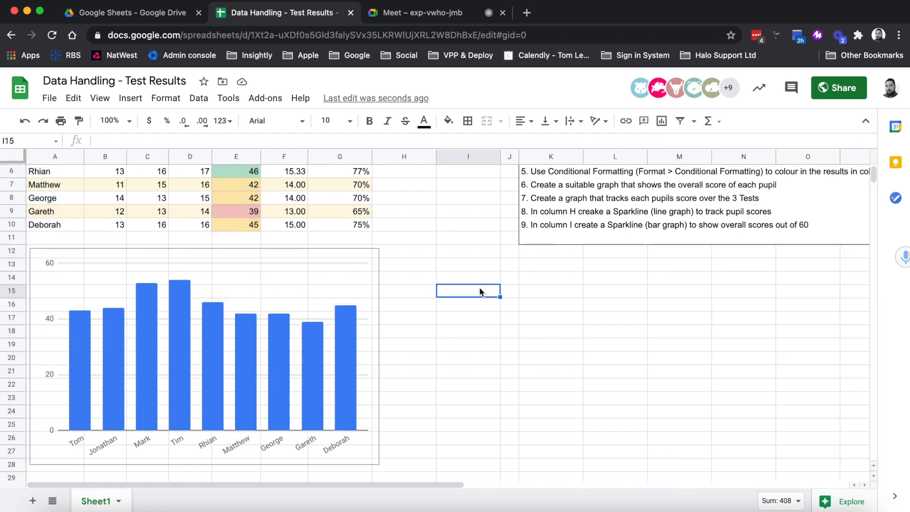
scroll(405, 286, "up", 2)
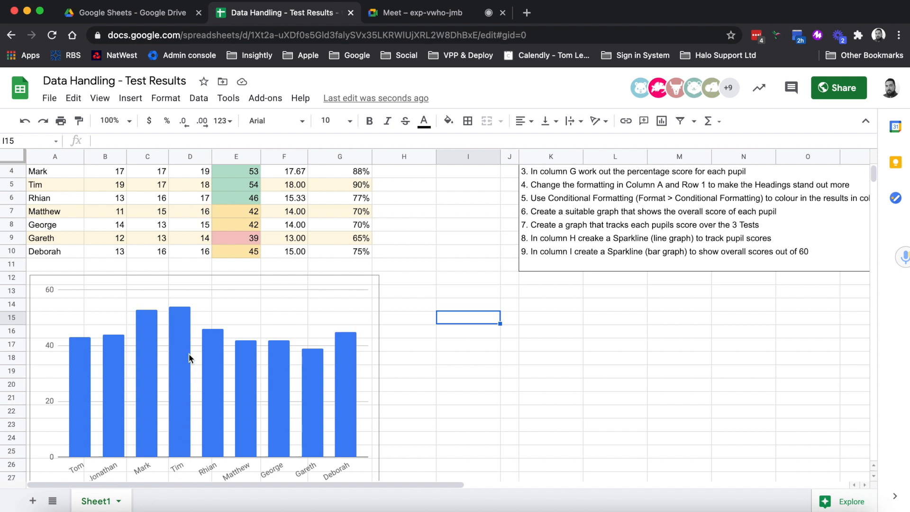
left_click(183, 316)
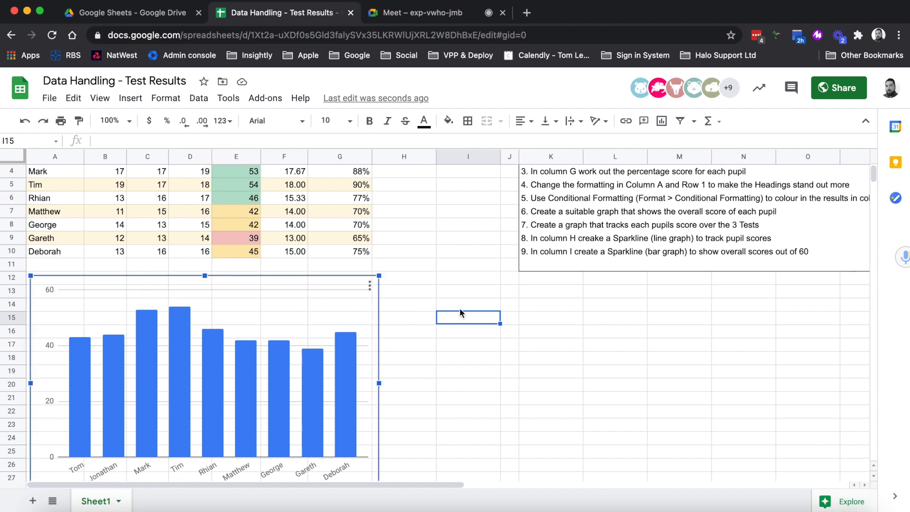
left_click(446, 294)
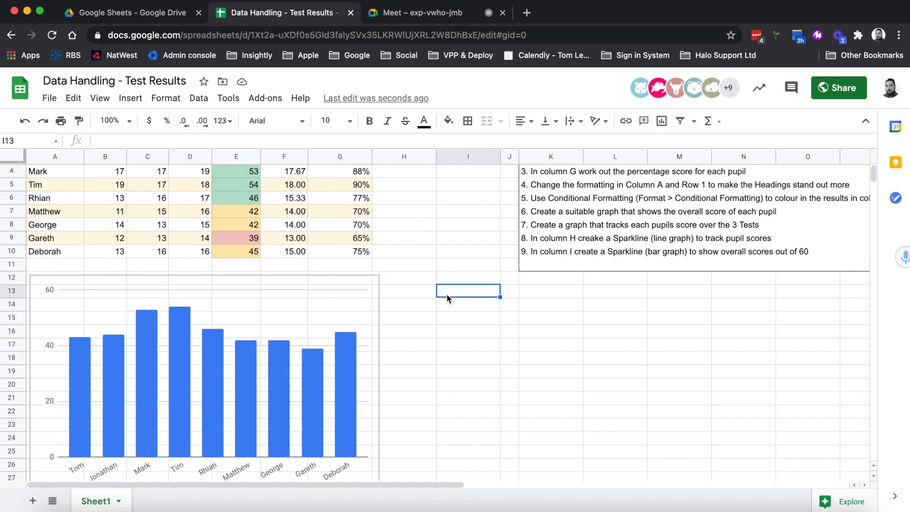
scroll(447, 294, "up", 1)
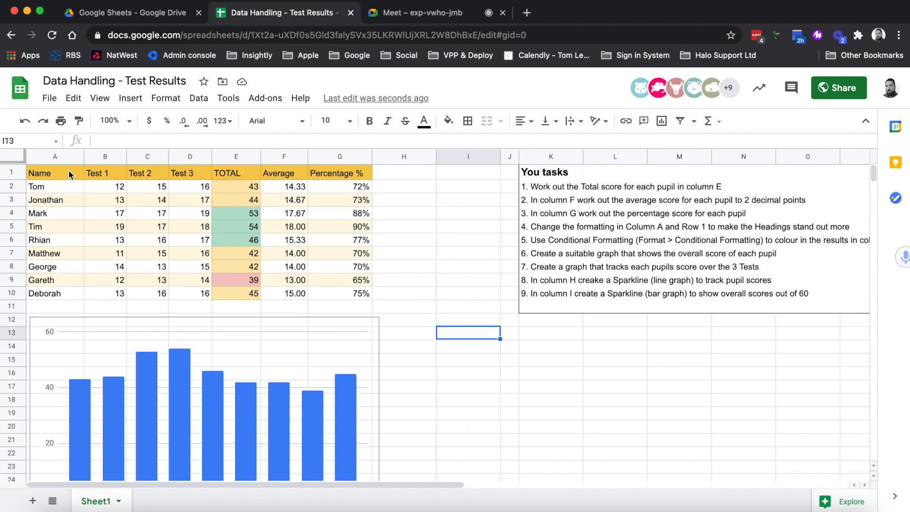
left_click(42, 159)
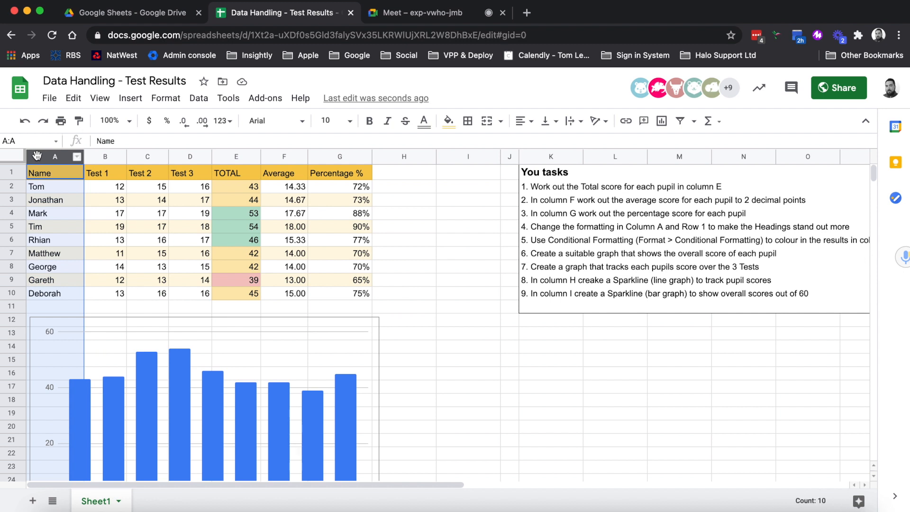
left_click(43, 178)
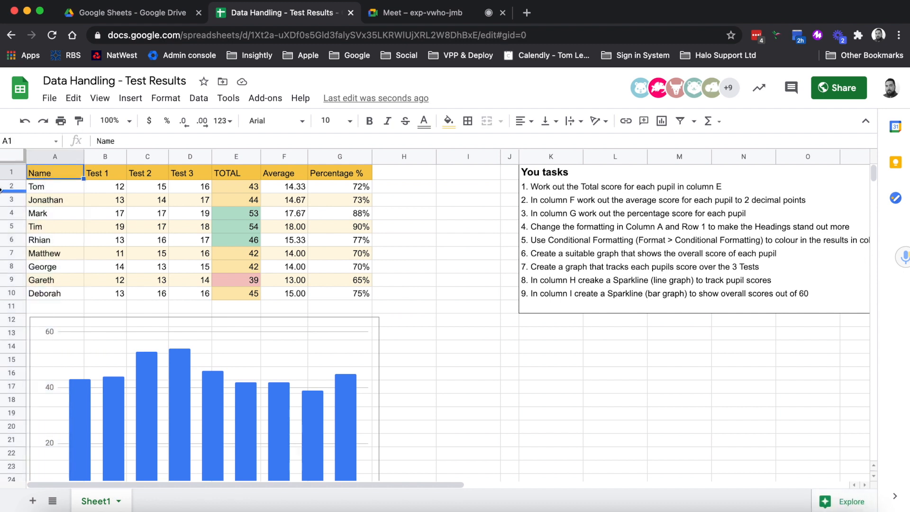
left_click(53, 161)
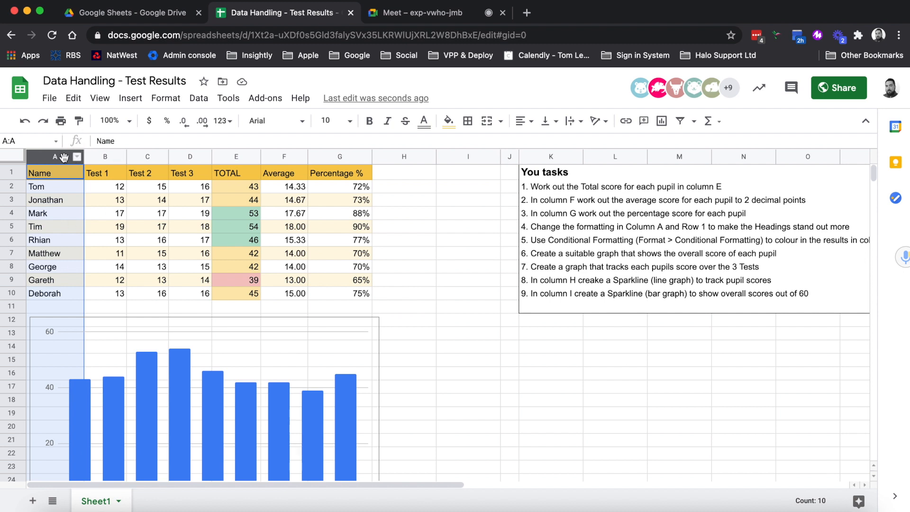
left_click(104, 159)
left_click(40, 156)
Step: Insert a chart from the pupil names and the three test score columns, range A1:D10
left_click(32, 174)
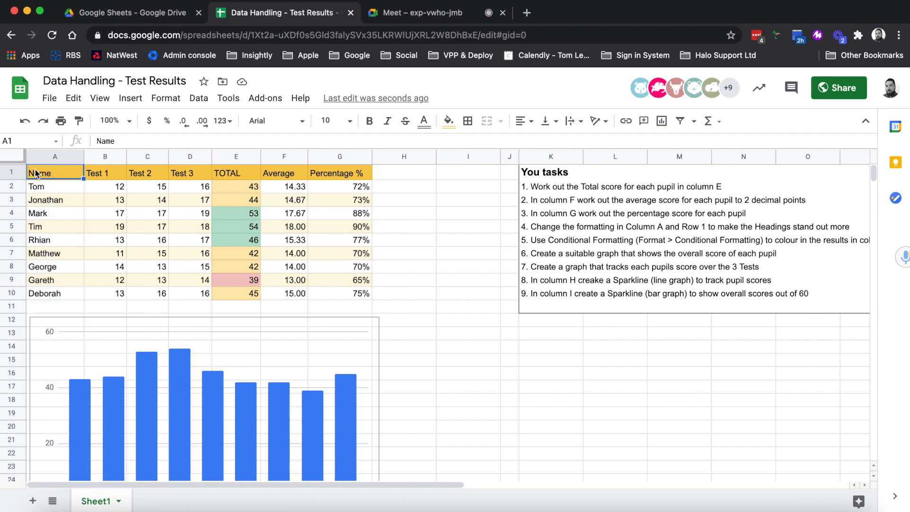
left_click(193, 298, "shift")
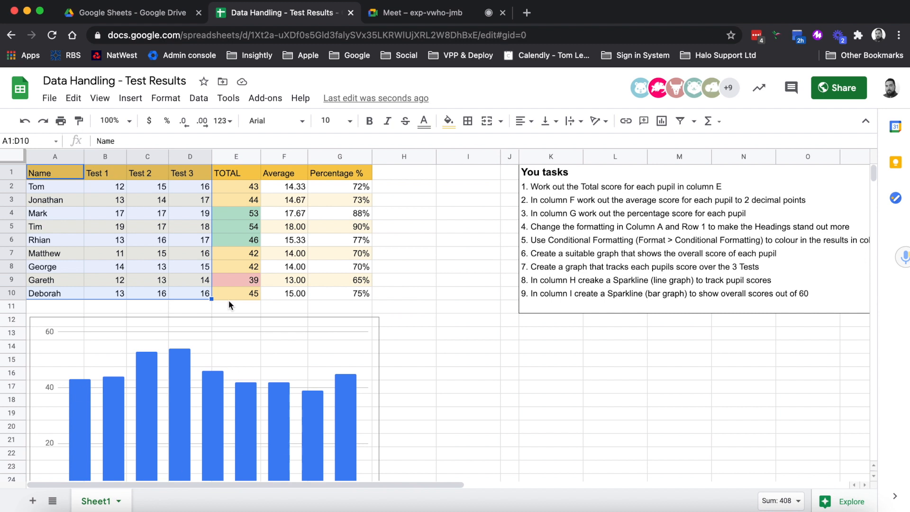
left_click(663, 128)
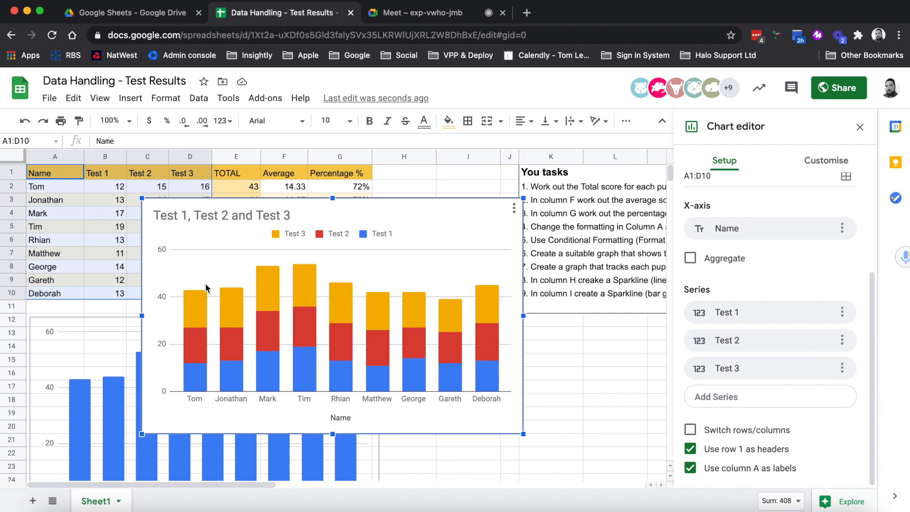
Step: Change the new test scores chart to a line chart
left_click(189, 355)
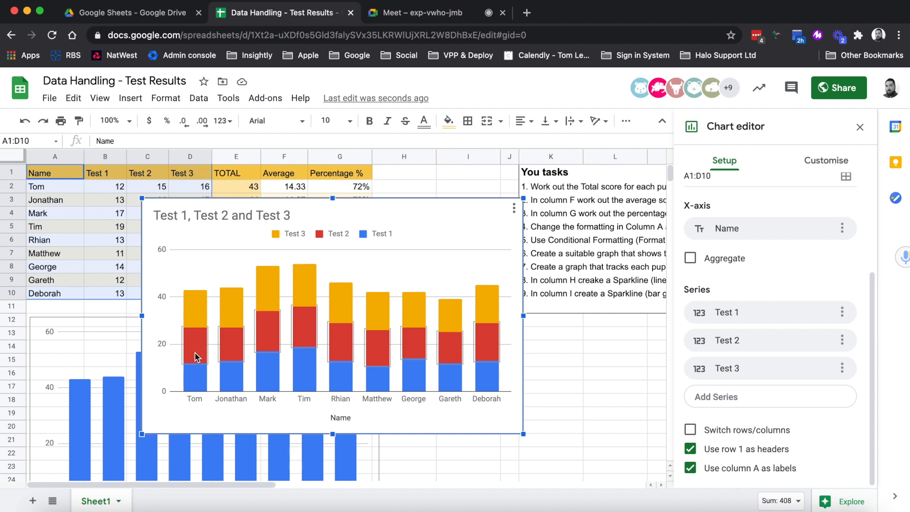
left_click(212, 320)
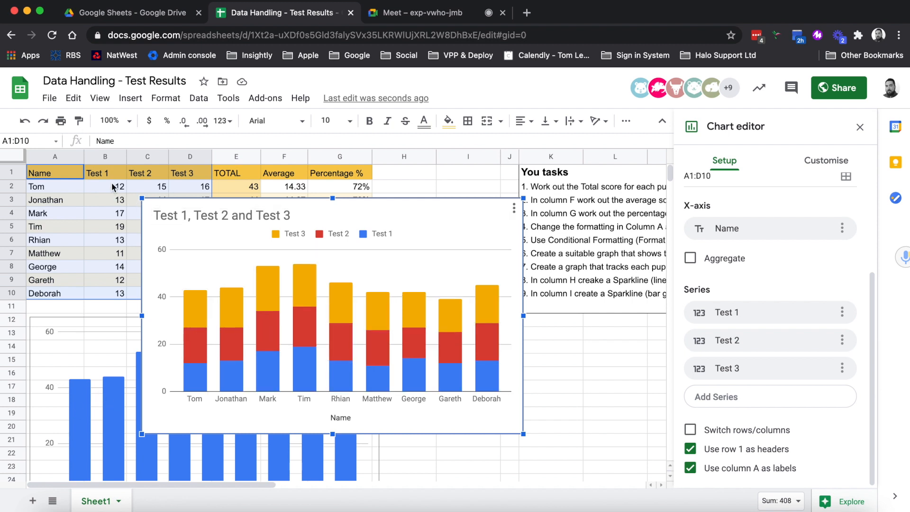
left_click(374, 294)
scroll(749, 218, "up", 3)
scroll(749, 214, "up", 2)
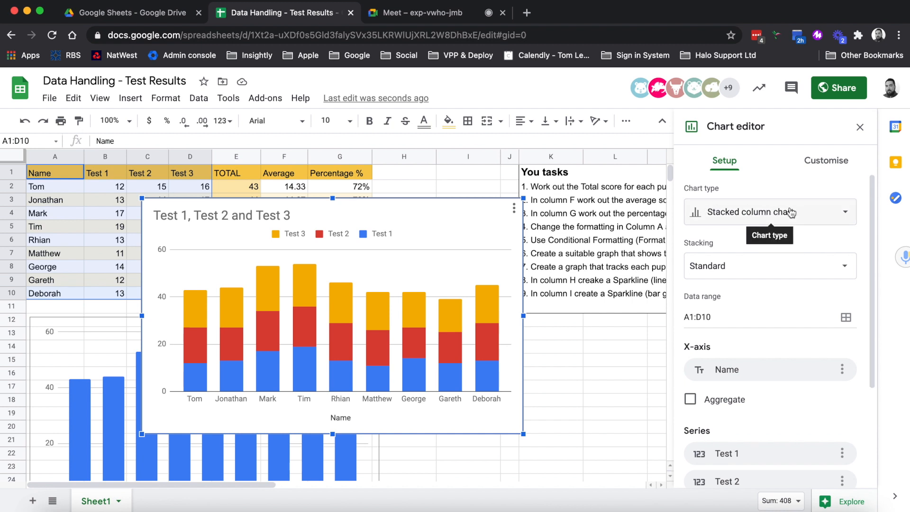
left_click(808, 215)
scroll(712, 340, "down", 5)
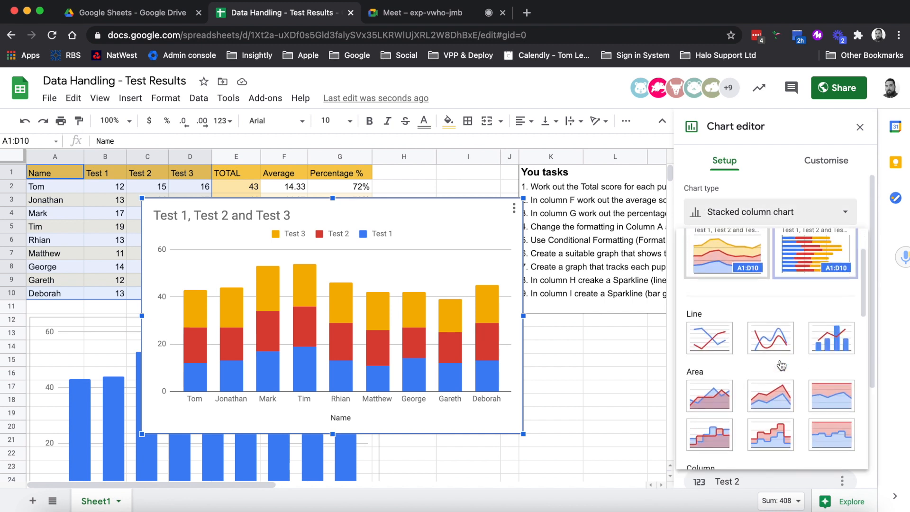
left_click(706, 332)
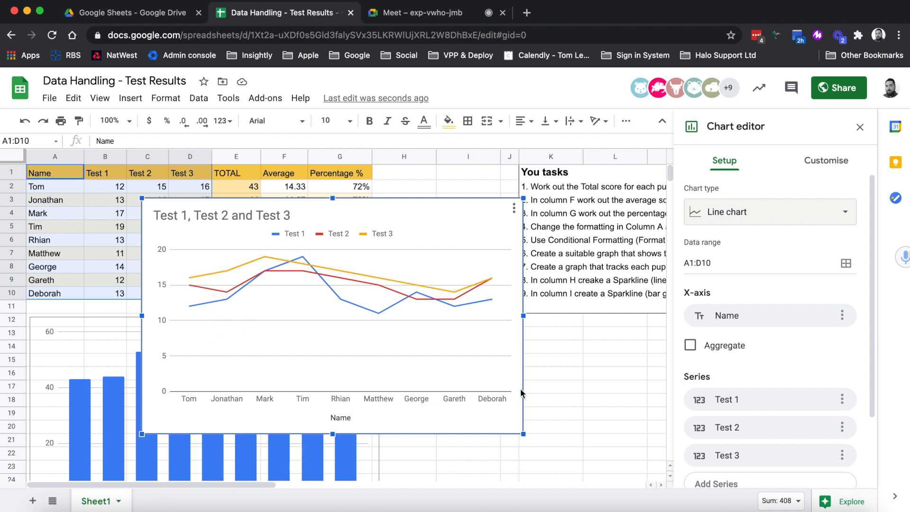
Step: Switch the line chart's rows and columns so that each pupil is a line plotted across the three tests
left_click(190, 307)
scroll(734, 290, "down", 2)
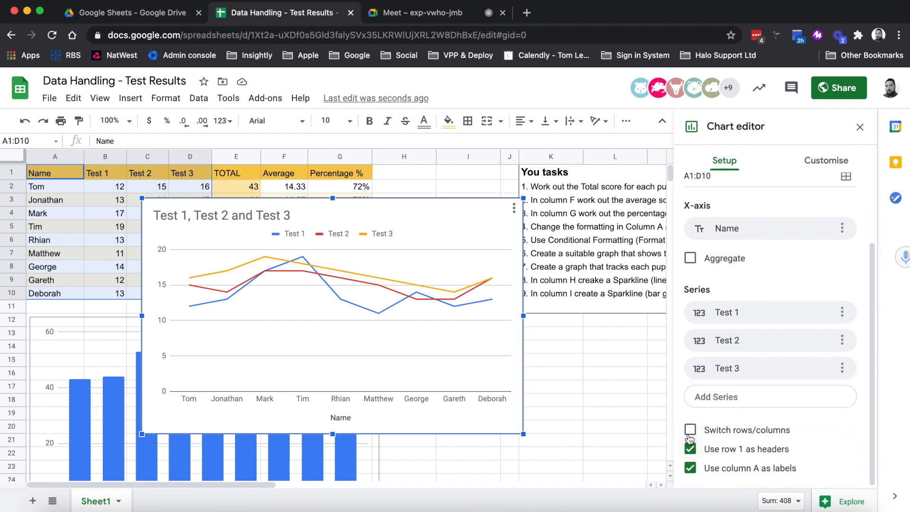
left_click(724, 432)
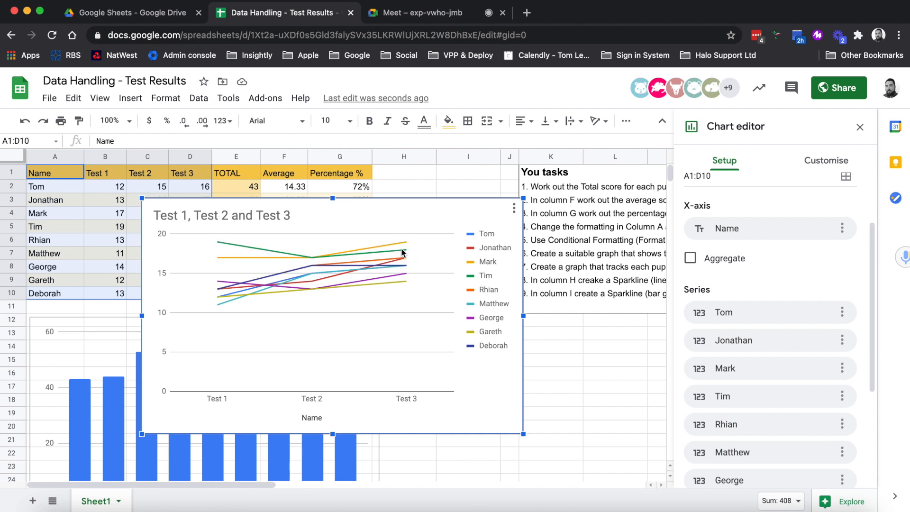
left_click(309, 259)
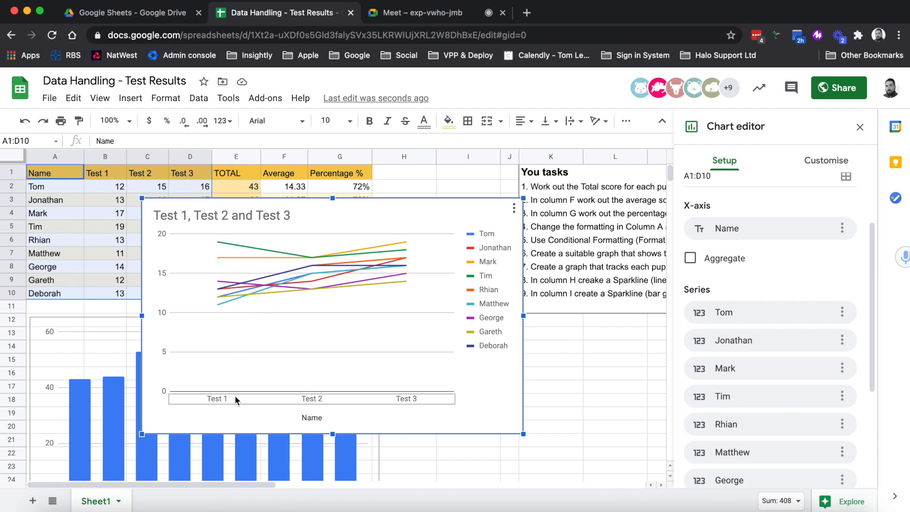
Step: Set the minimum of the line chart's vertical axis to 10
left_click(821, 166)
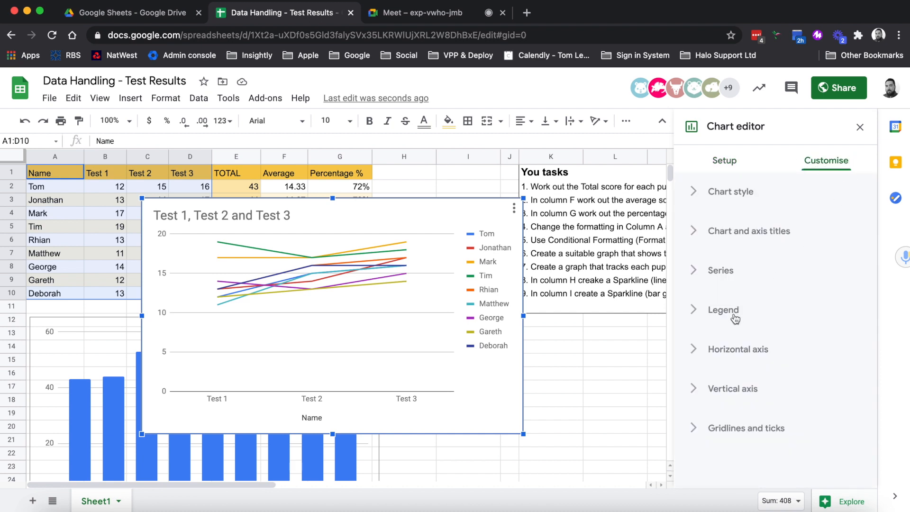
left_click(695, 395)
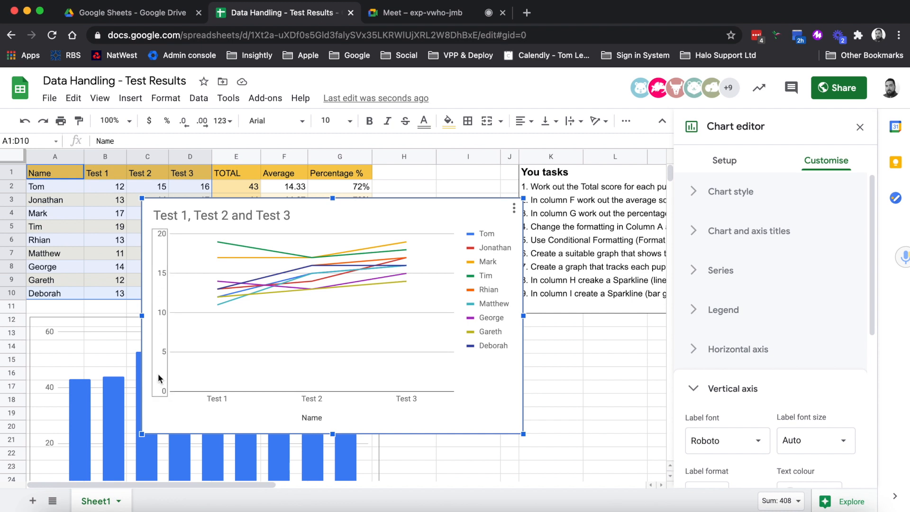
scroll(686, 408, "down", 5)
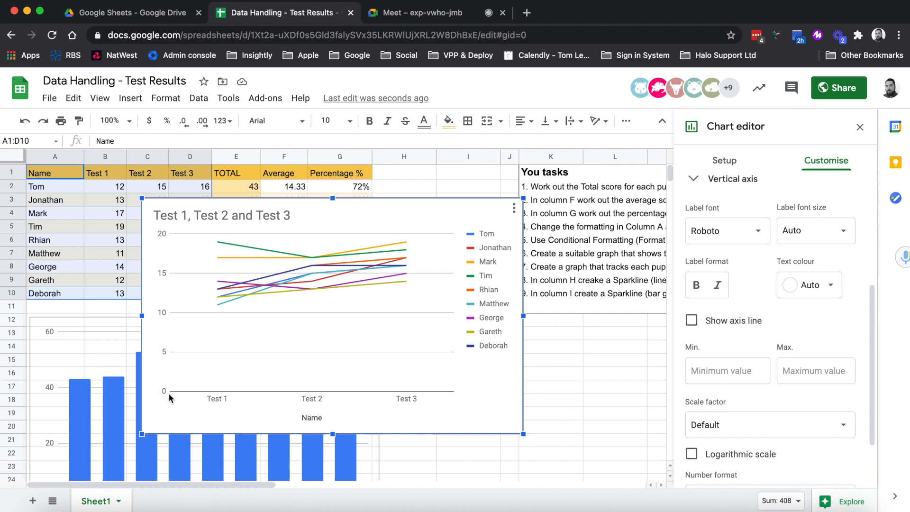
left_click(727, 374)
type("10")
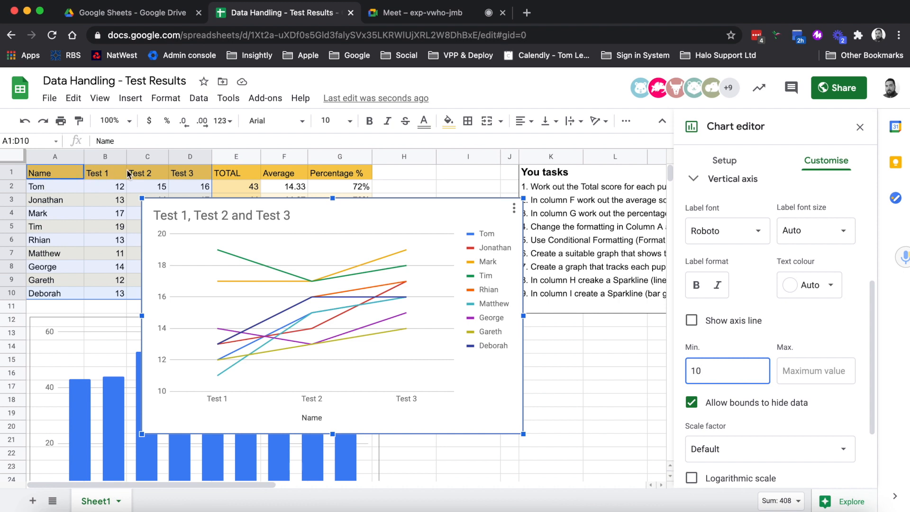
Step: Title the line chart "Tracking Tests 1,2 & 3" and close the chart editor
double_click(245, 214)
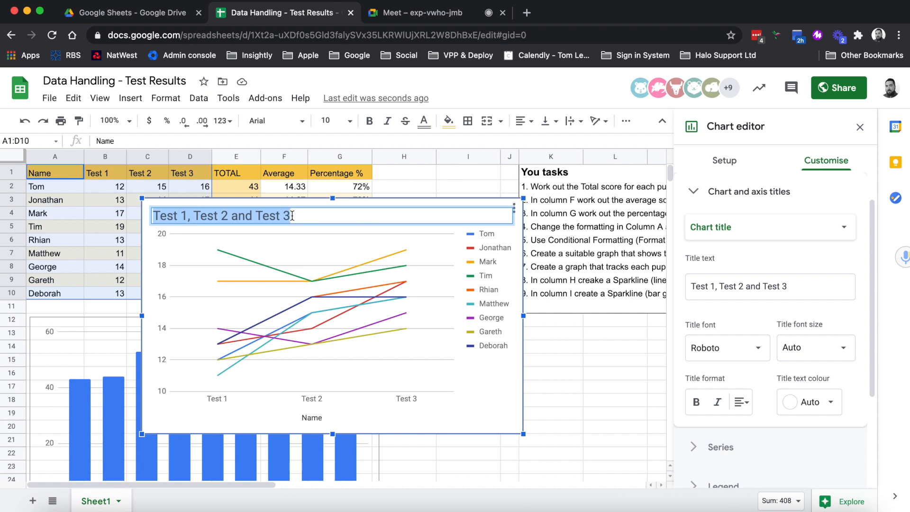
type("Tracking ")
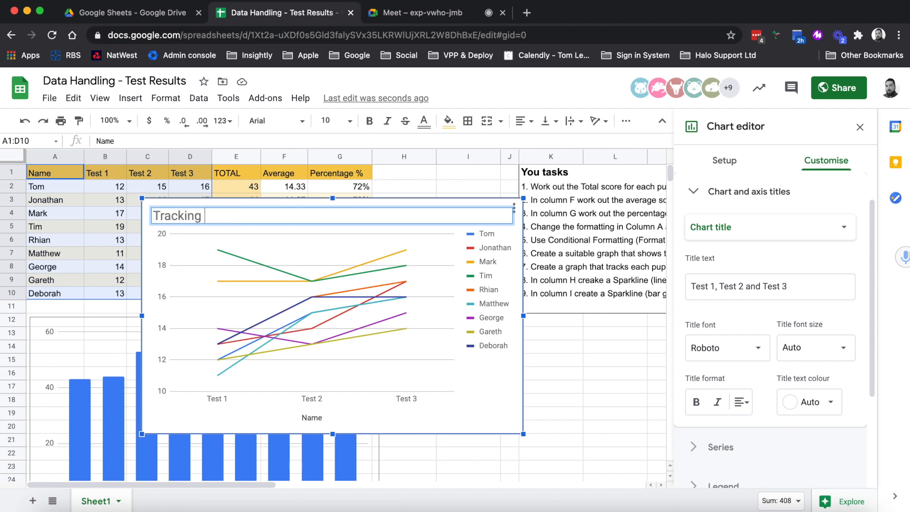
type("Tests 1,2 & 3")
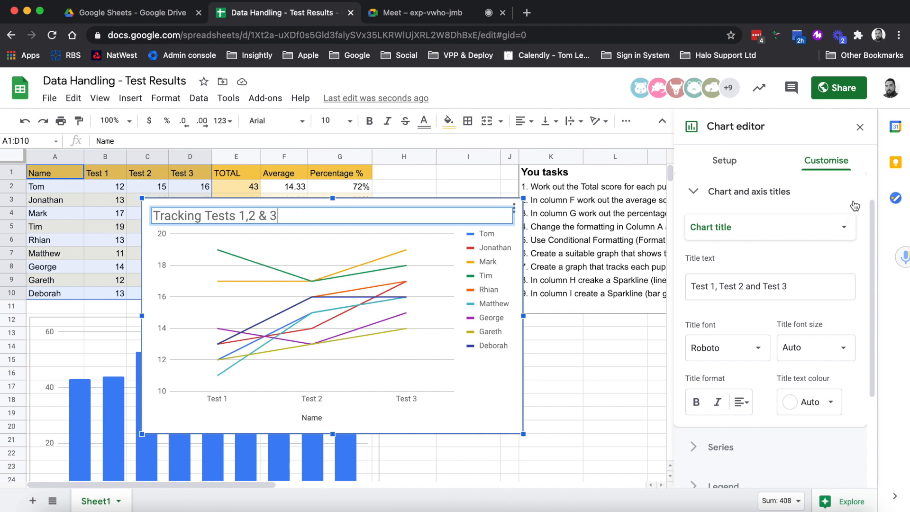
left_click(860, 127)
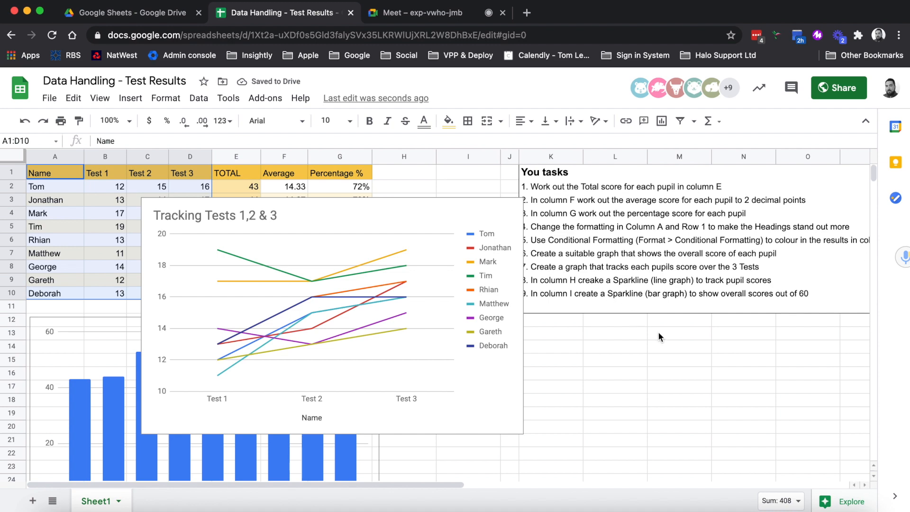
Step: Move the line chart beside the totals bar chart, below the task list
left_click_drag(416, 205, 699, 327)
scroll(699, 327, "down", 2)
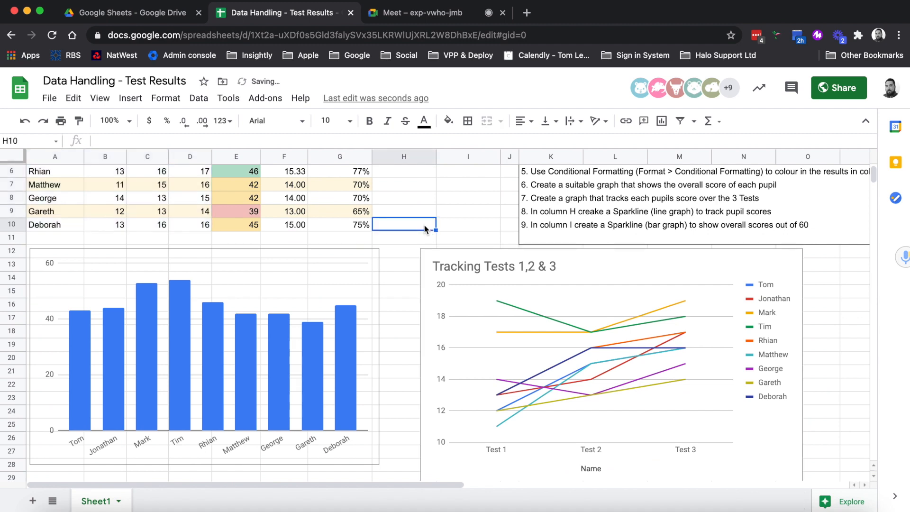
scroll(424, 224, "up", 3)
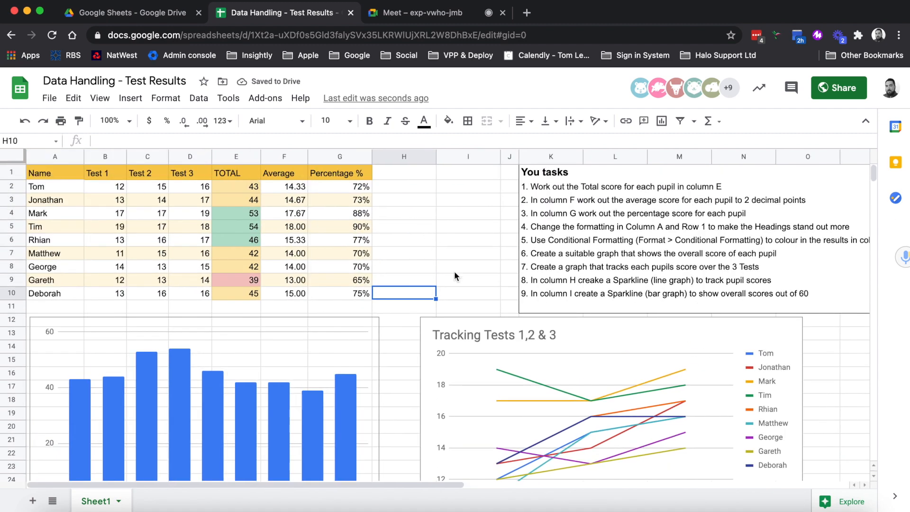
left_click(454, 272)
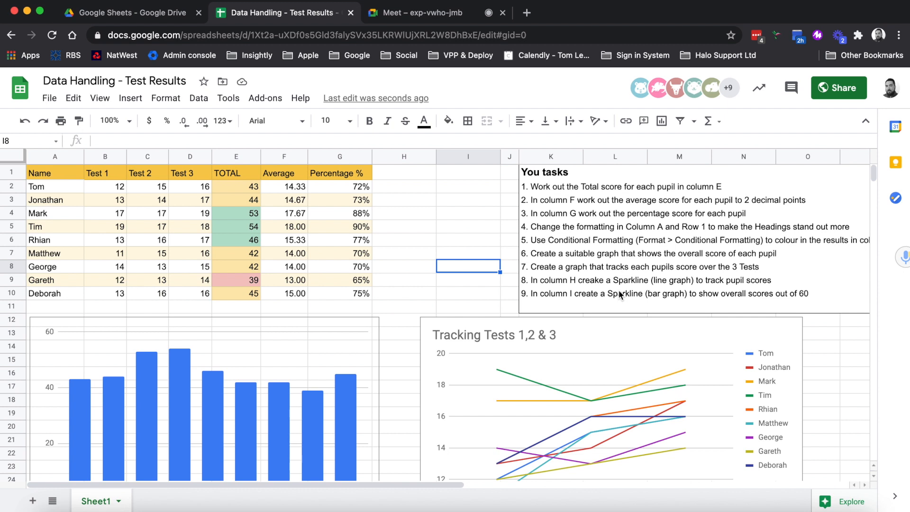
Step: Read sparkline tasks 8 and 9 in the task list and enter the heading "Sparkline" in cell H1
left_click(524, 294)
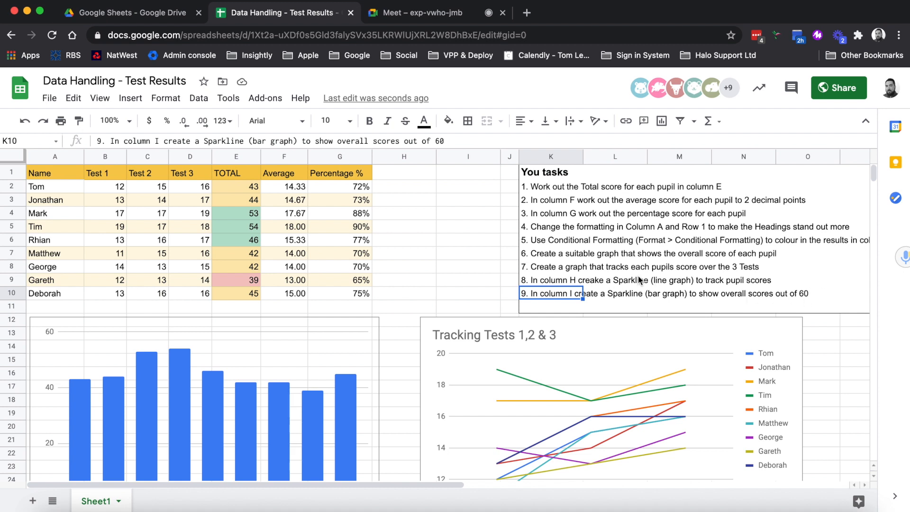
left_click(564, 280)
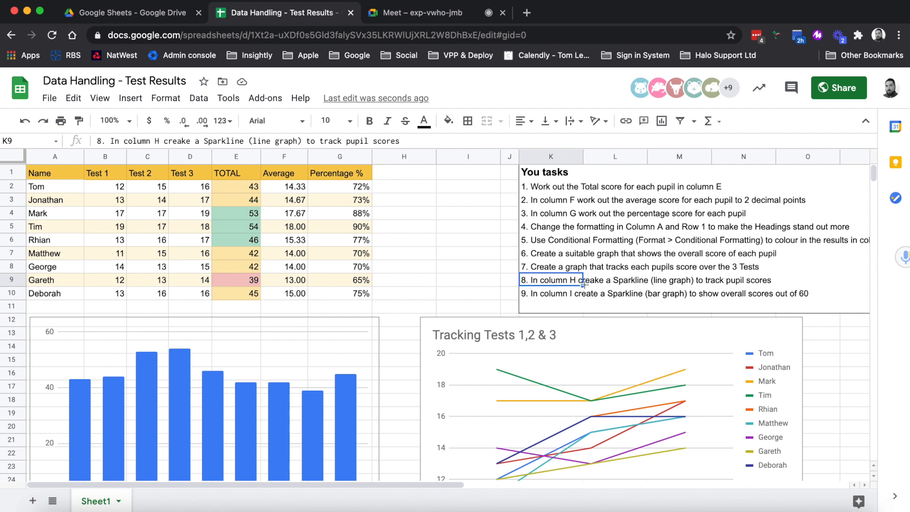
left_click(628, 282)
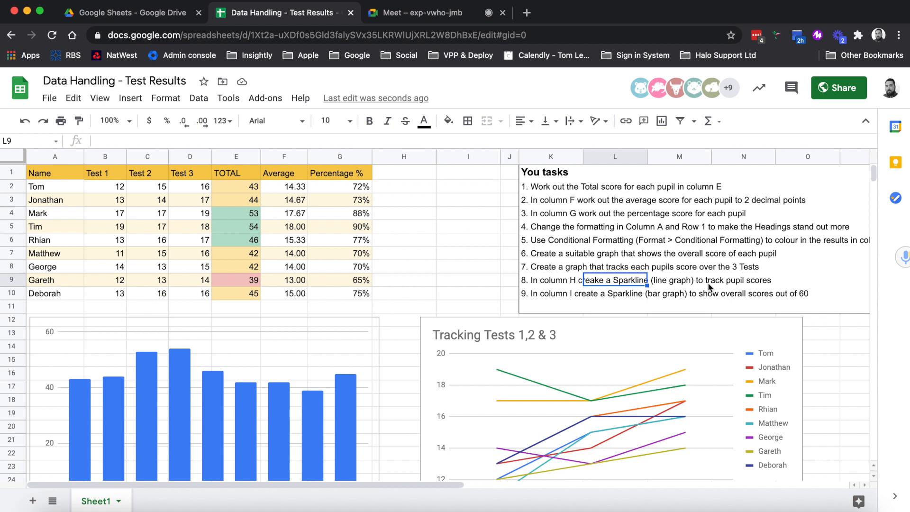
left_click(542, 280)
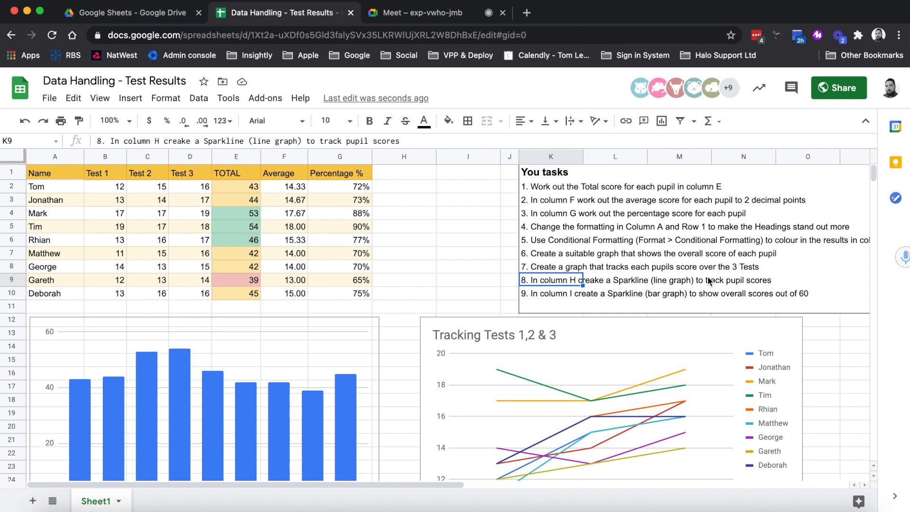
left_click(416, 169)
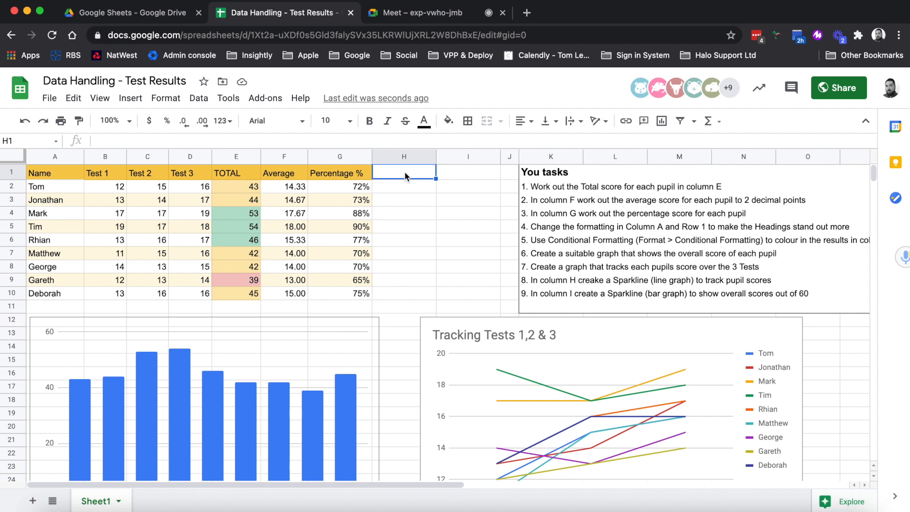
type("Sparkline")
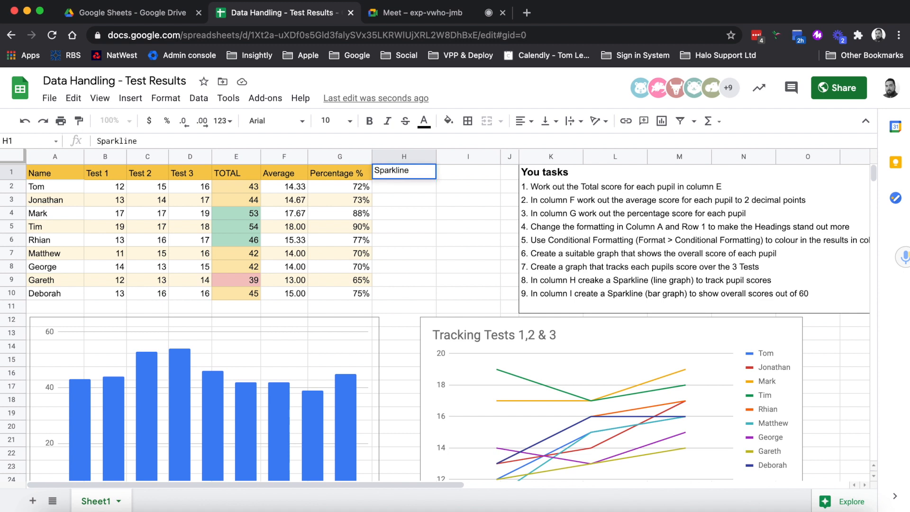
key("Tab")
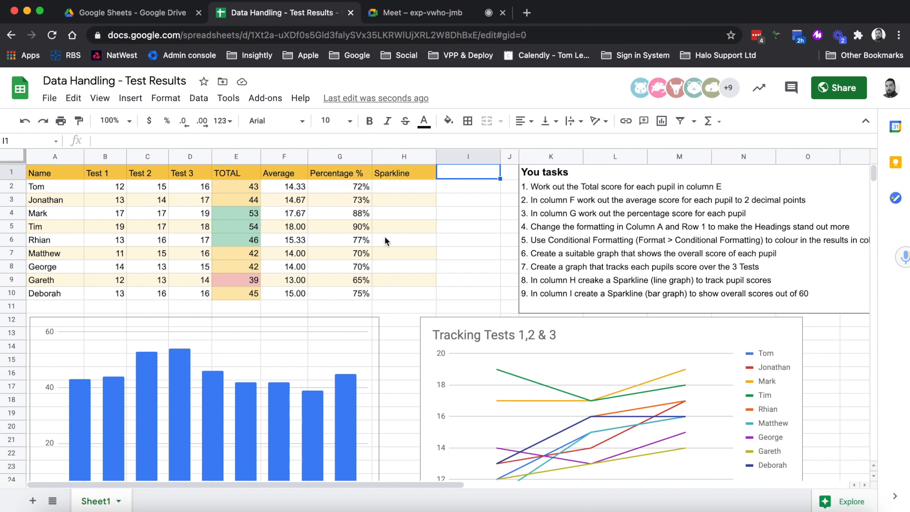
Step: Enter the formula =SPARKLINE(B2:D2) in cell H2 to graph the first pupil's three test scores
left_click(385, 192)
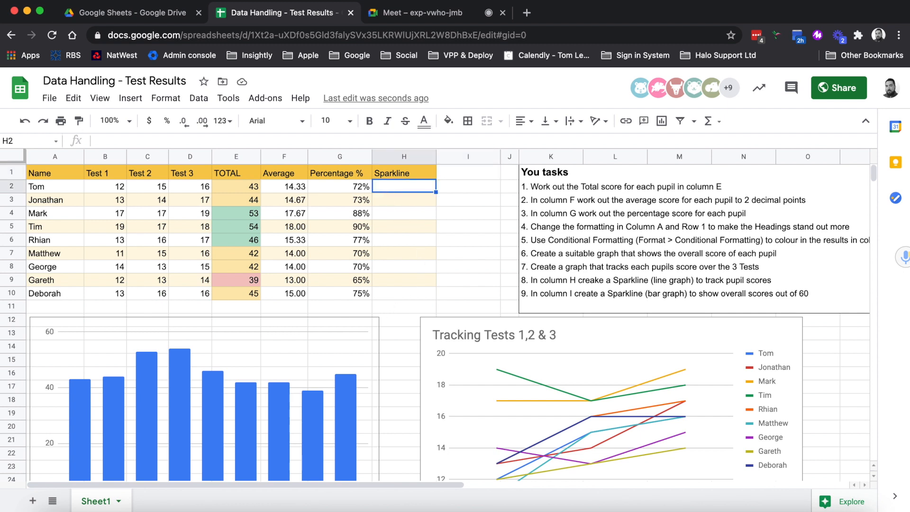
type("=SP")
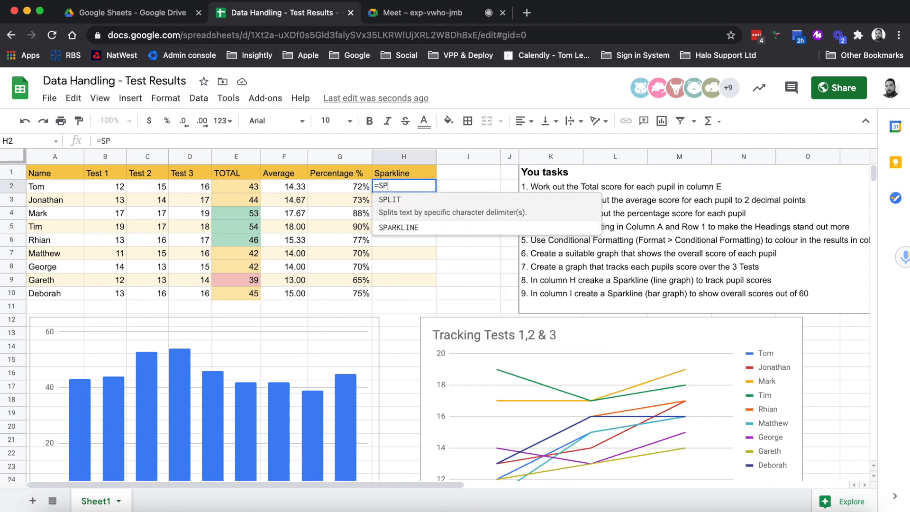
type("ARKLIN")
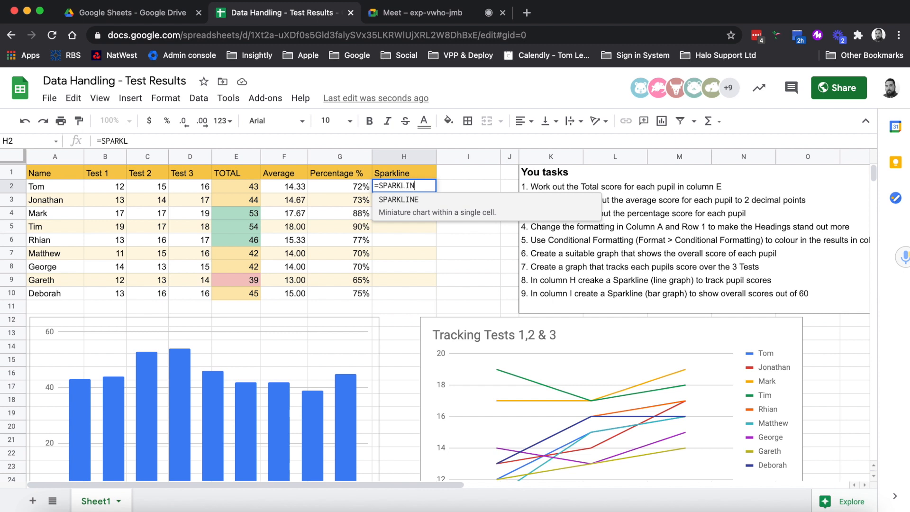
type("E(")
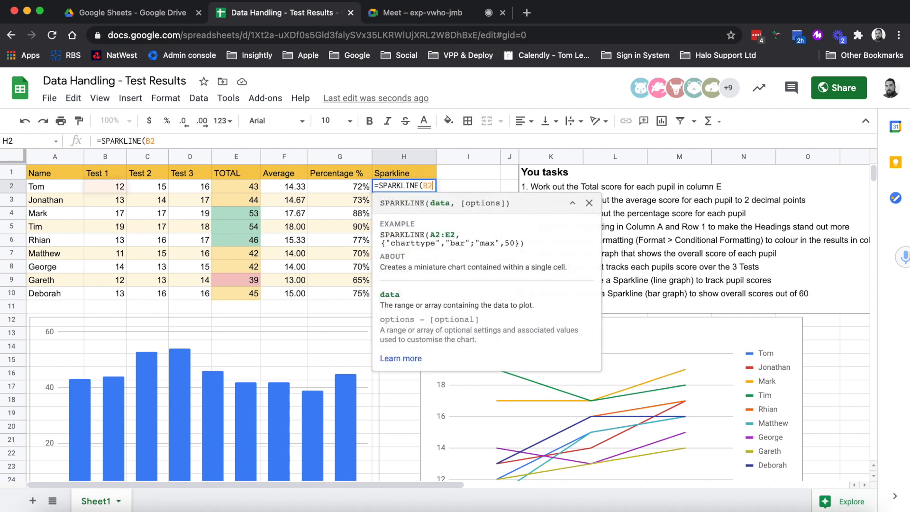
type("B2:D2")
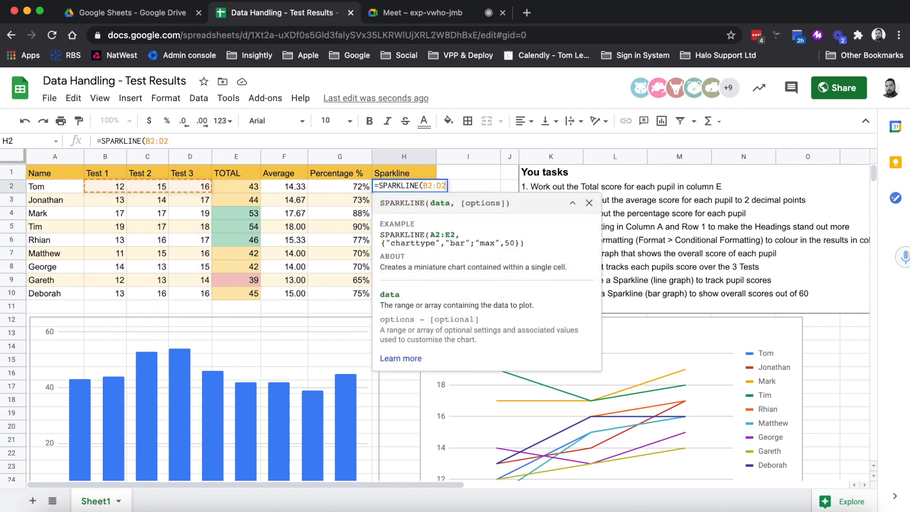
type(")")
key("Return")
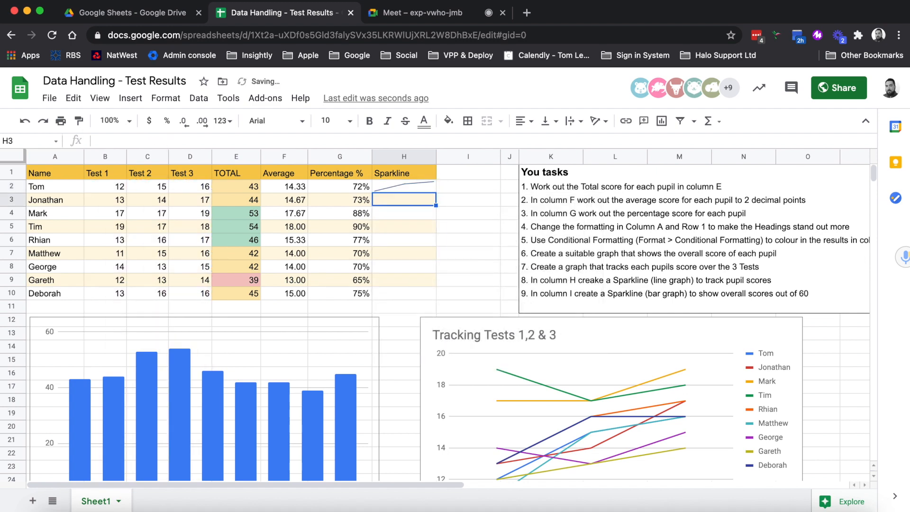
Step: Fill the sparkline formula from H2 down to H10 so every pupil has a line graph
left_click(416, 186)
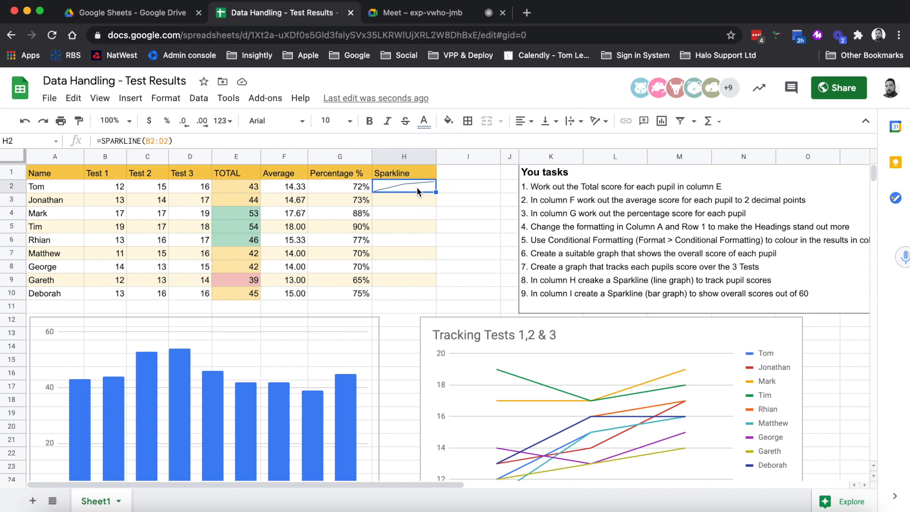
left_click_drag(435, 192, 434, 292)
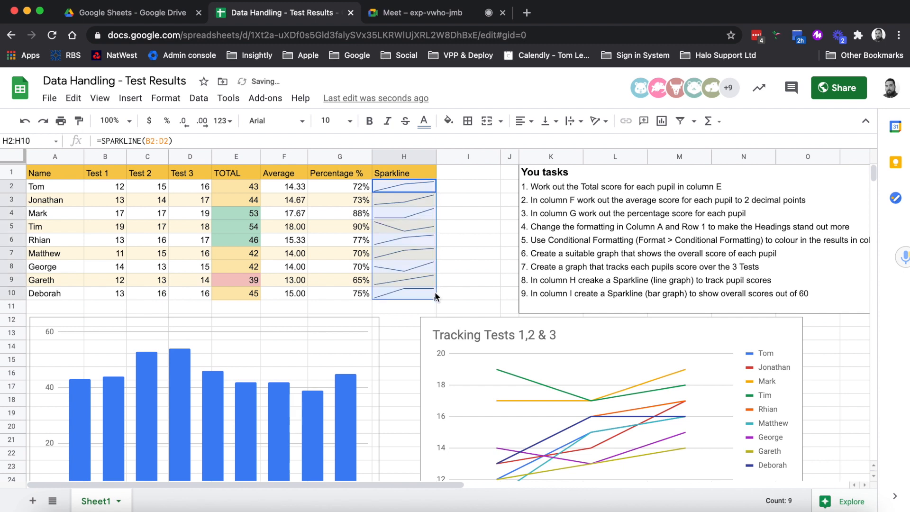
left_click(465, 292)
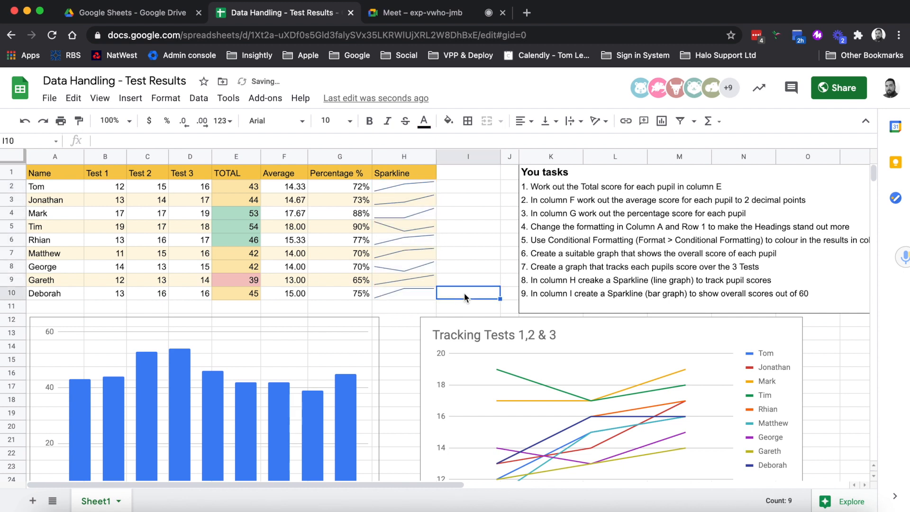
Step: Examine individual pupils' sparklines in column H and compare them with the Tracking Tests line chart
left_click(377, 224)
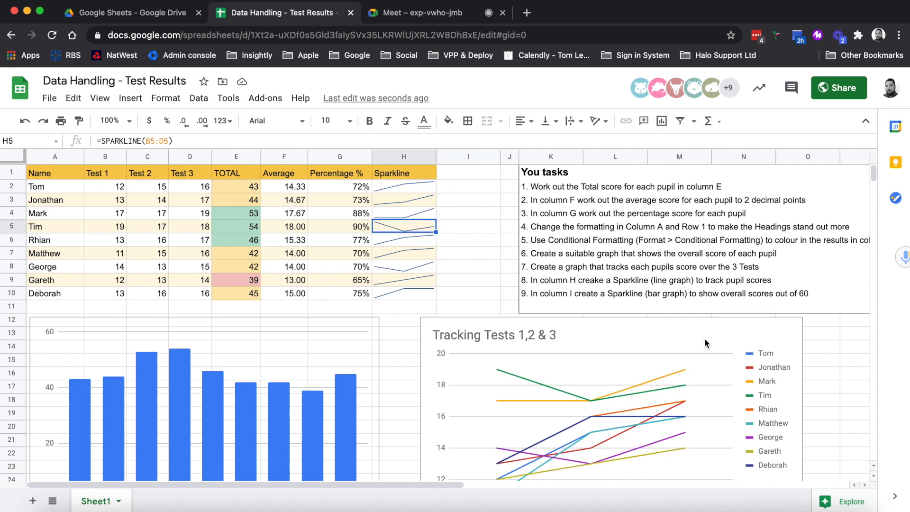
scroll(633, 363, "down", 3)
left_click(592, 277)
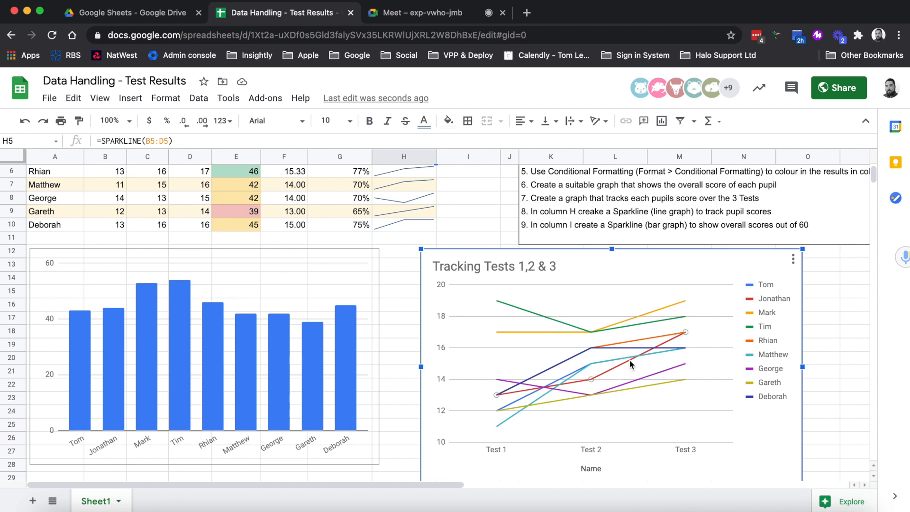
scroll(474, 228, "up", 3)
left_click(468, 213)
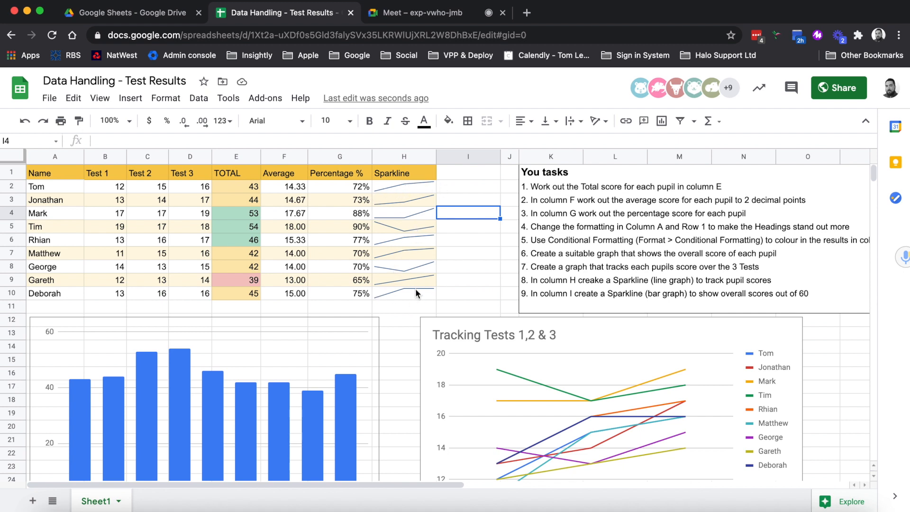
left_click(398, 297)
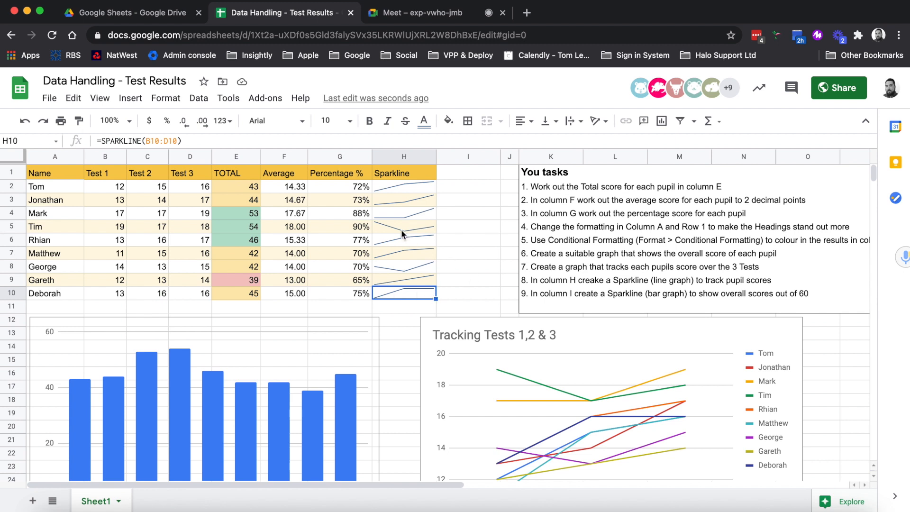
left_click(385, 226)
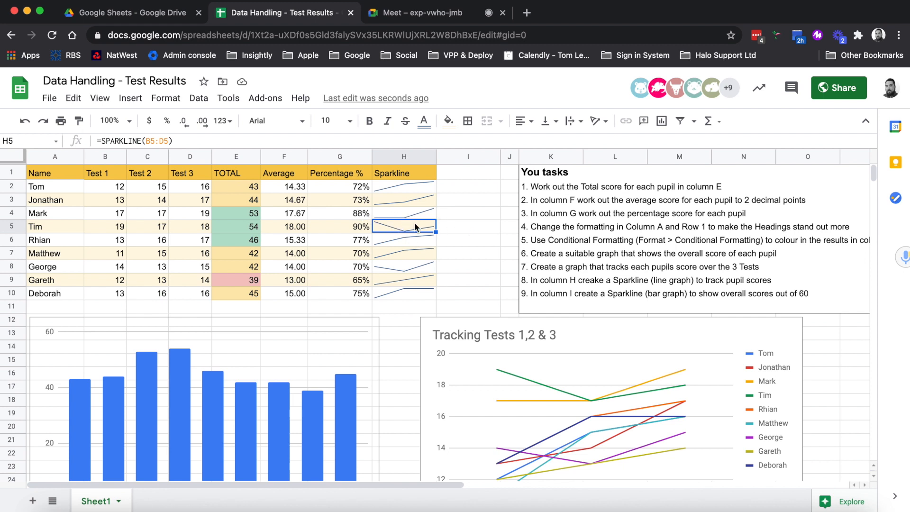
left_click(404, 185)
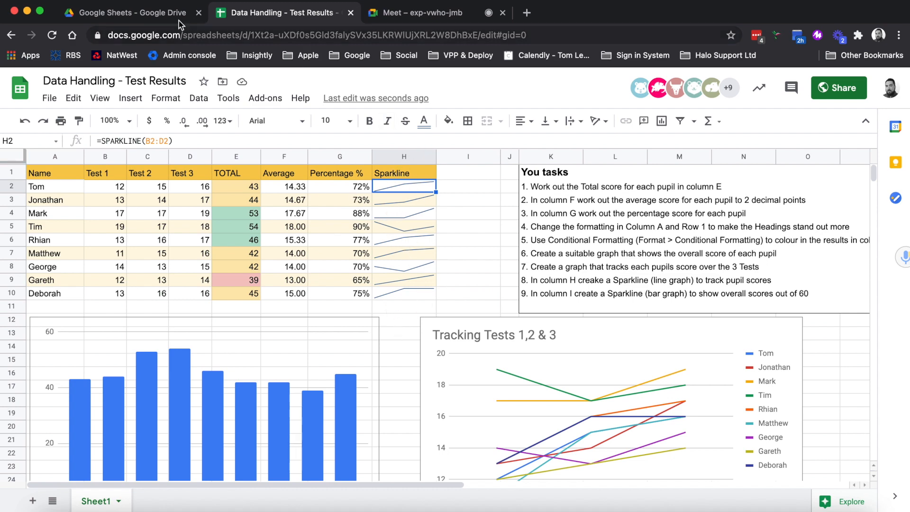
Step: Switch to Google Drive, open Google Sheets Cheatsheet.pdf and find its Sparklines section
left_click(161, 14)
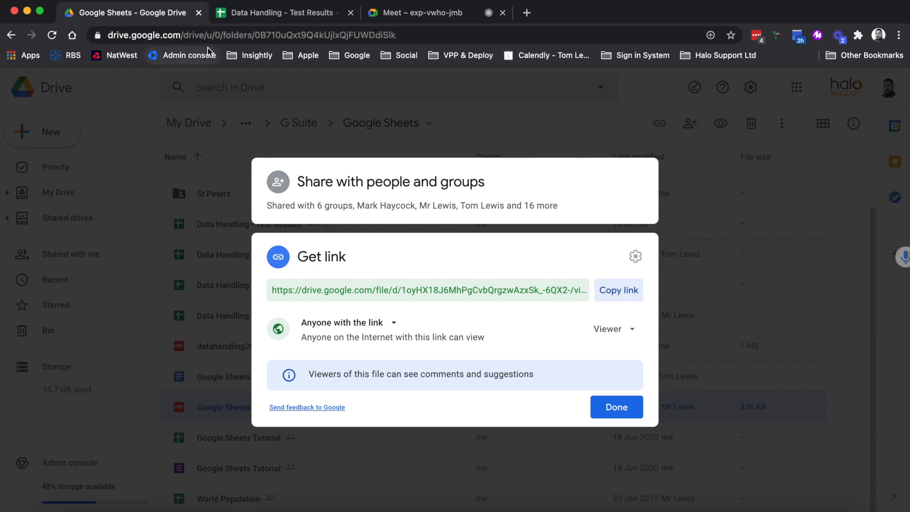
left_click(735, 331)
double_click(244, 406)
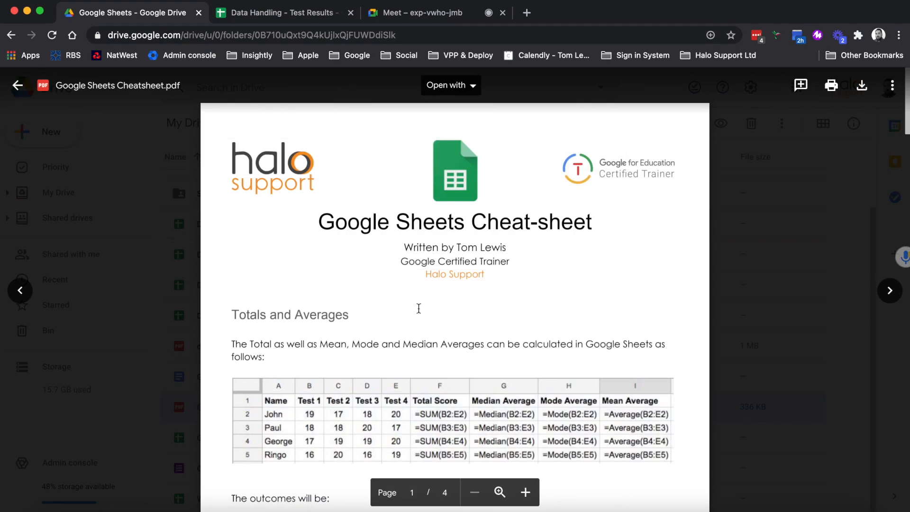
scroll(419, 309, "down", 20)
scroll(418, 308, "down", 3)
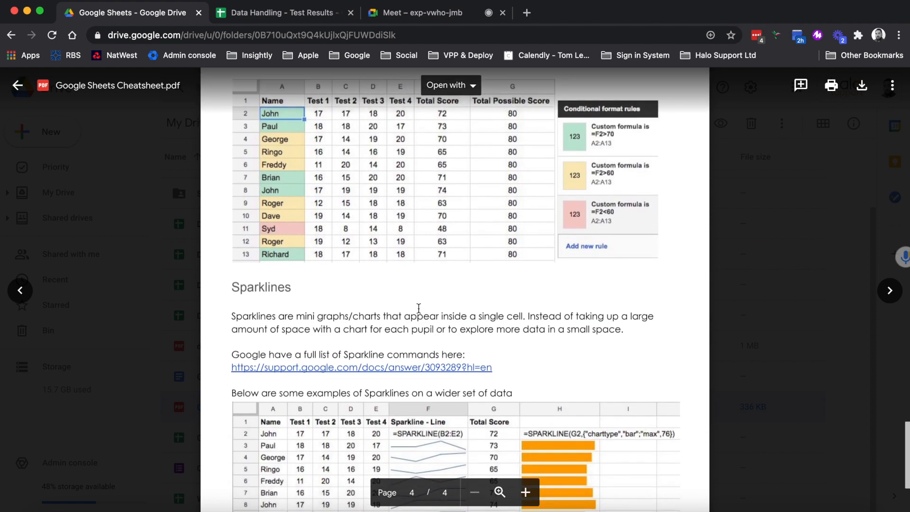
scroll(419, 309, "up", 3)
scroll(422, 322, "down", 5)
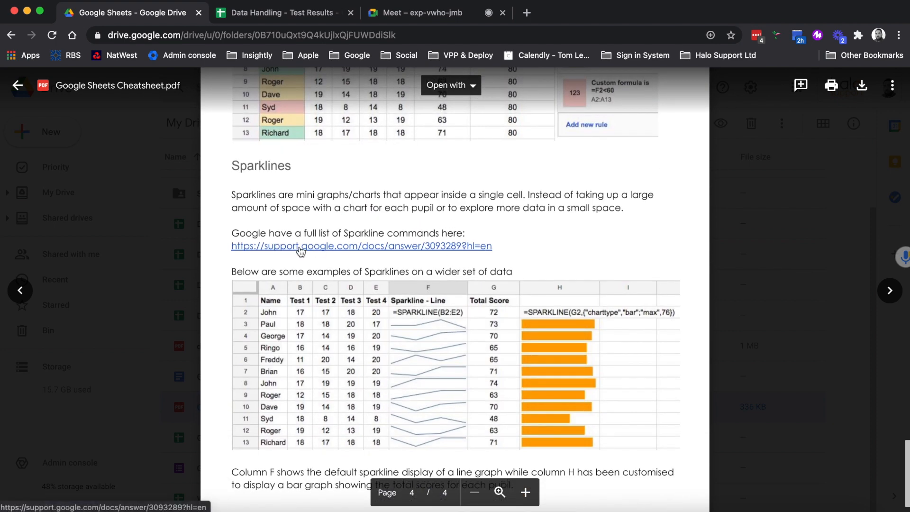
Step: Open the linked Google help article on SPARKLINE and read its sample usage, chart types, options and colour notes
left_click(377, 242)
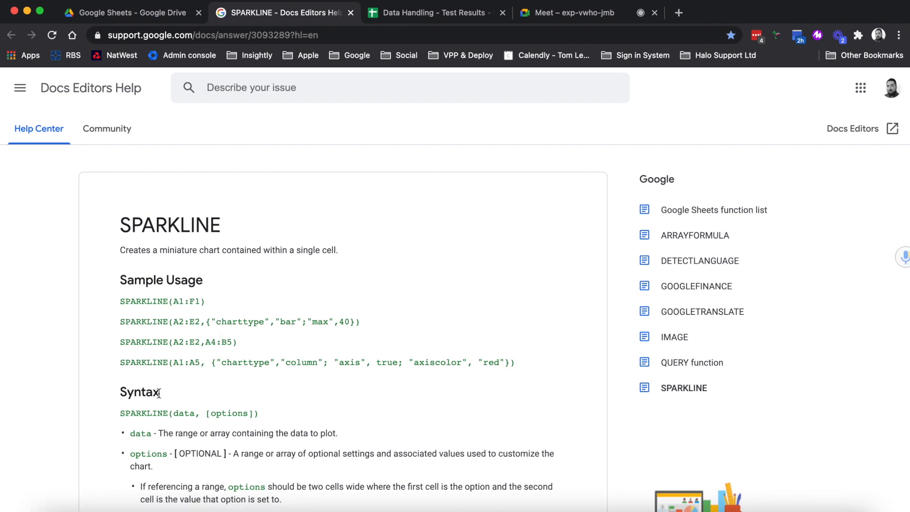
scroll(159, 393, "down", 6)
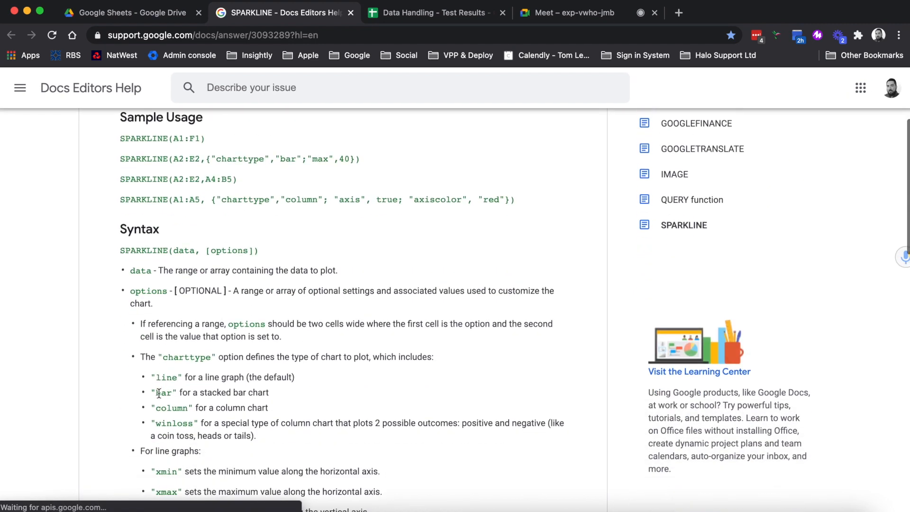
scroll(159, 393, "down", 1)
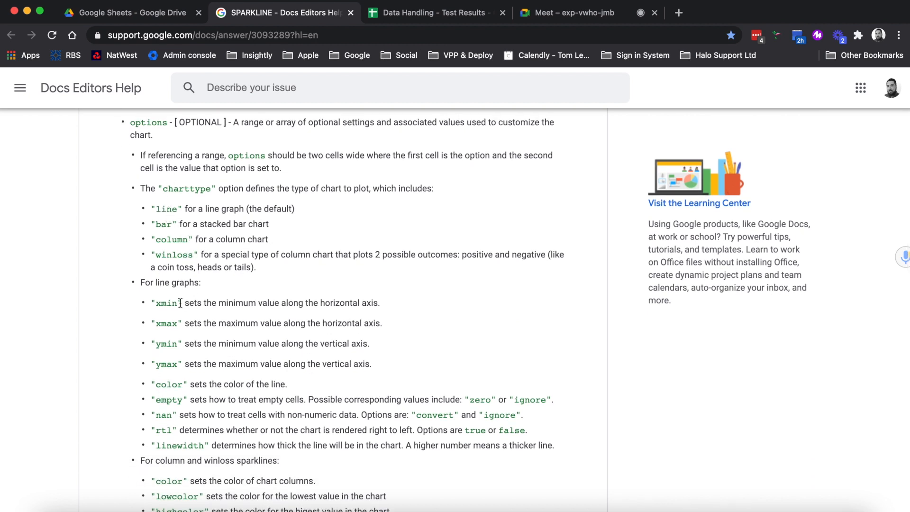
scroll(180, 303, "down", 1)
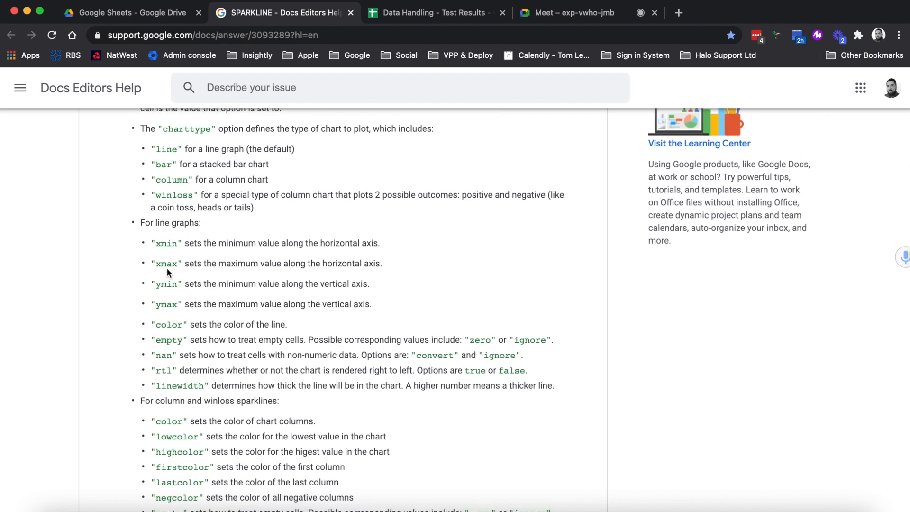
scroll(161, 393, "down", 4)
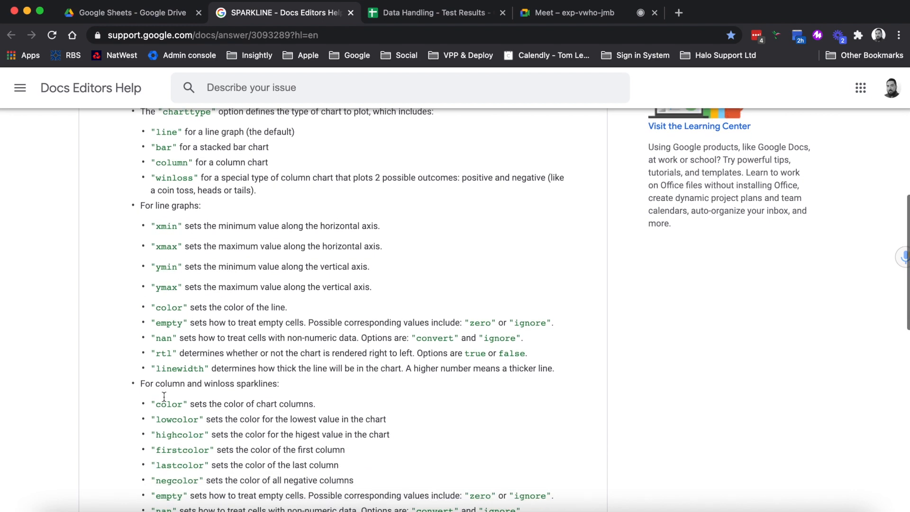
scroll(164, 396, "down", 3)
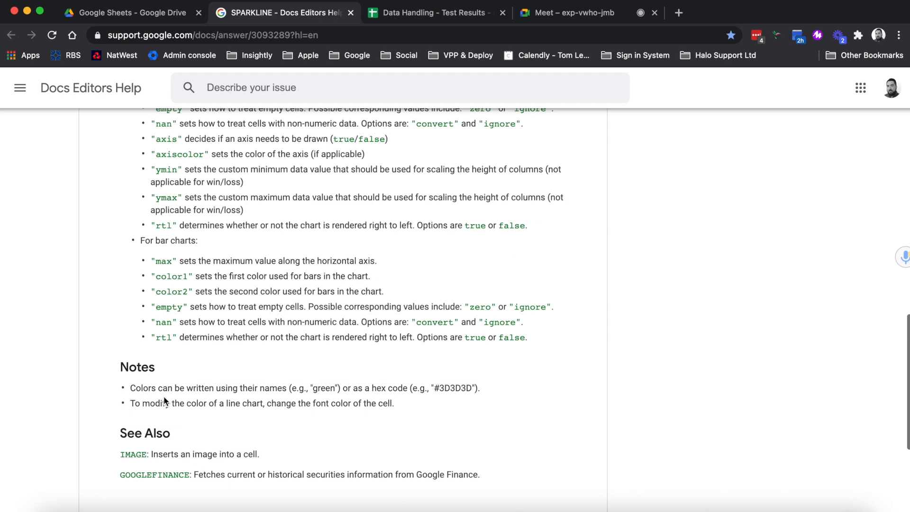
scroll(163, 398, "down", 4)
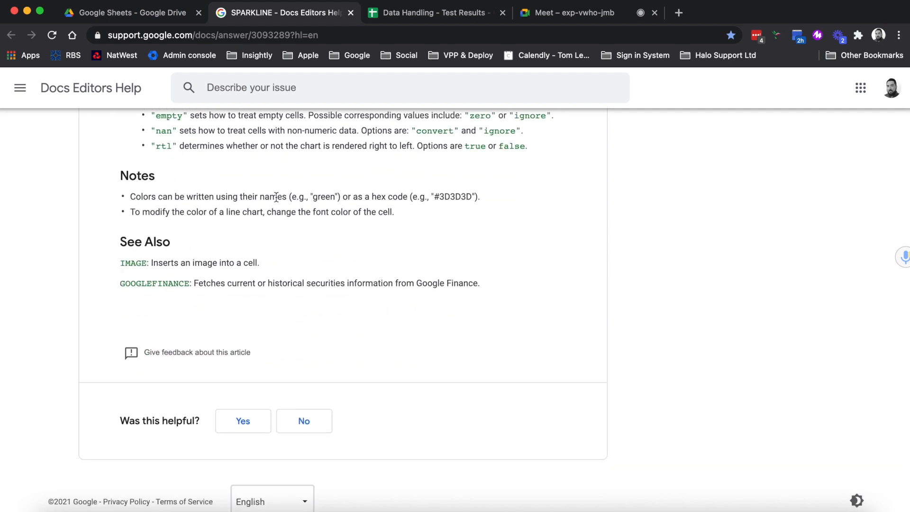
scroll(275, 196, "up", 7)
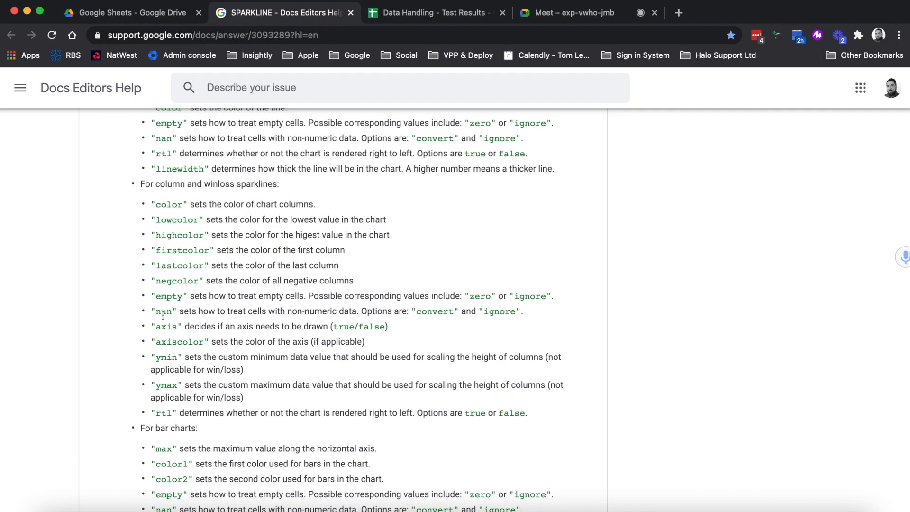
scroll(189, 218, "up", 10)
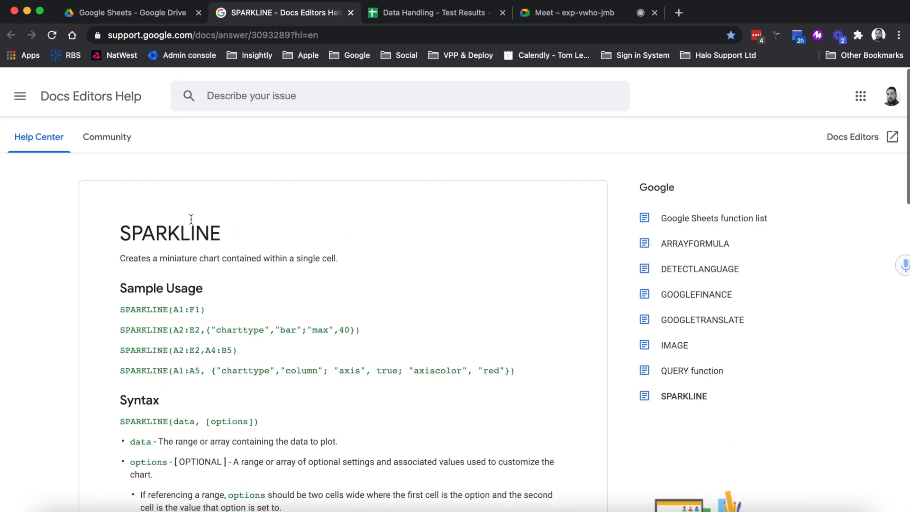
Step: Return to the cheat sheet and examine the bar sparkline example =SPARKLINE(G2,{"charttype","bar";"max",76}) up close
left_click(158, 10)
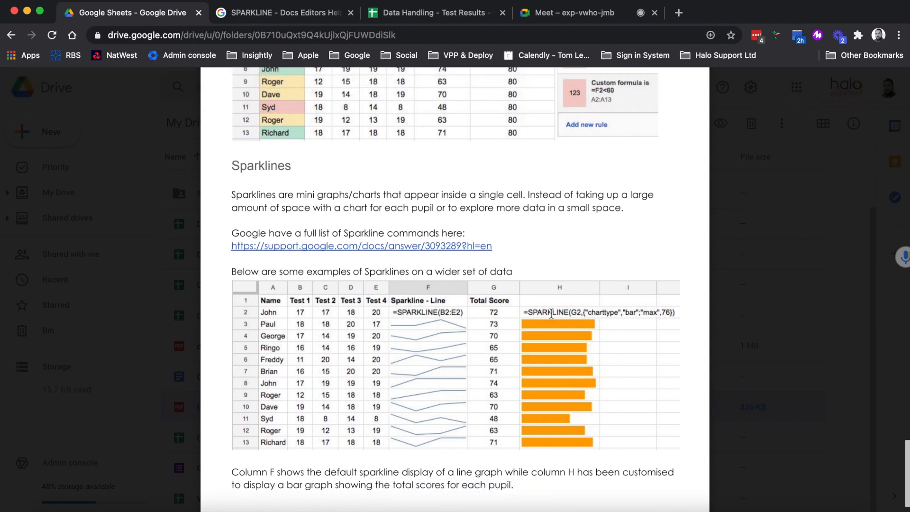
scroll(562, 308, "up", 5)
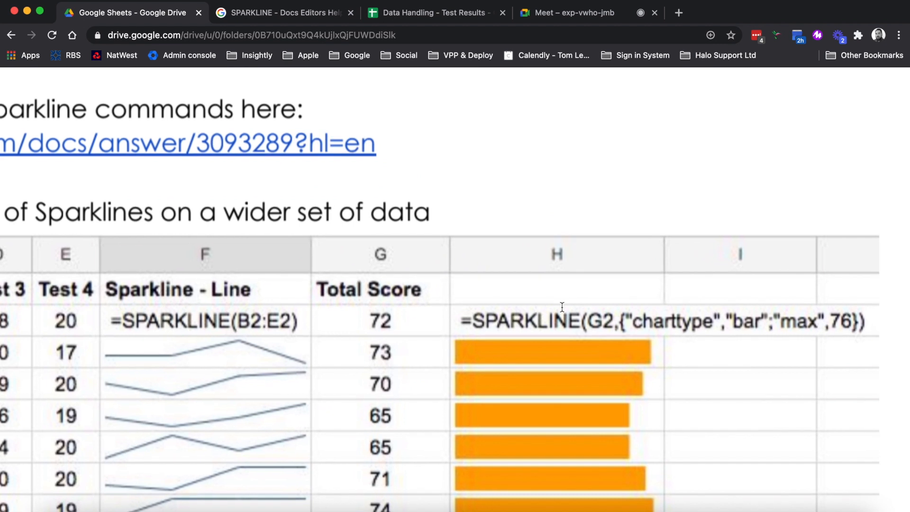
scroll(562, 307, "right", 3)
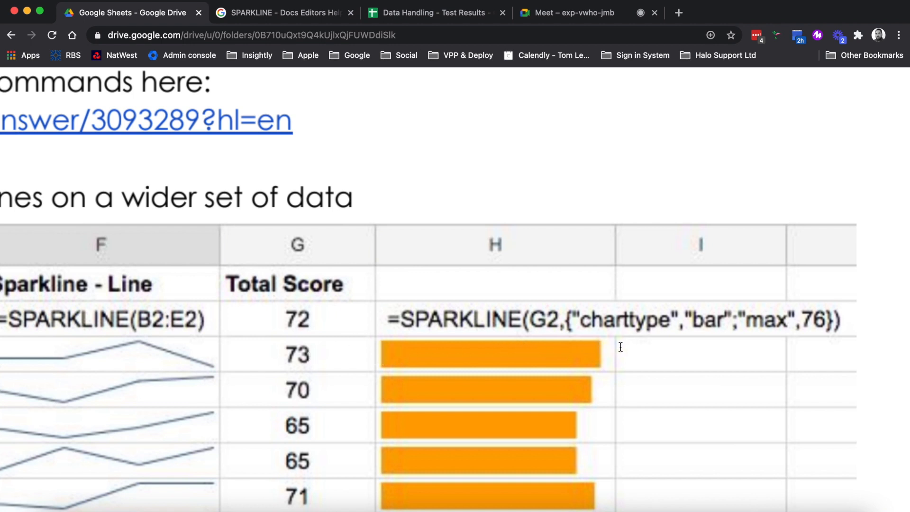
scroll(595, 354, "down", 5)
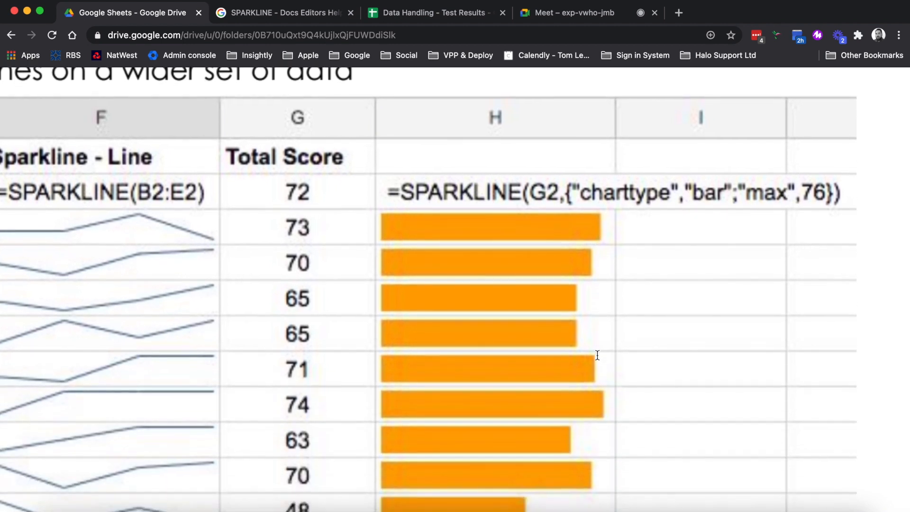
scroll(529, 385, "down", 1)
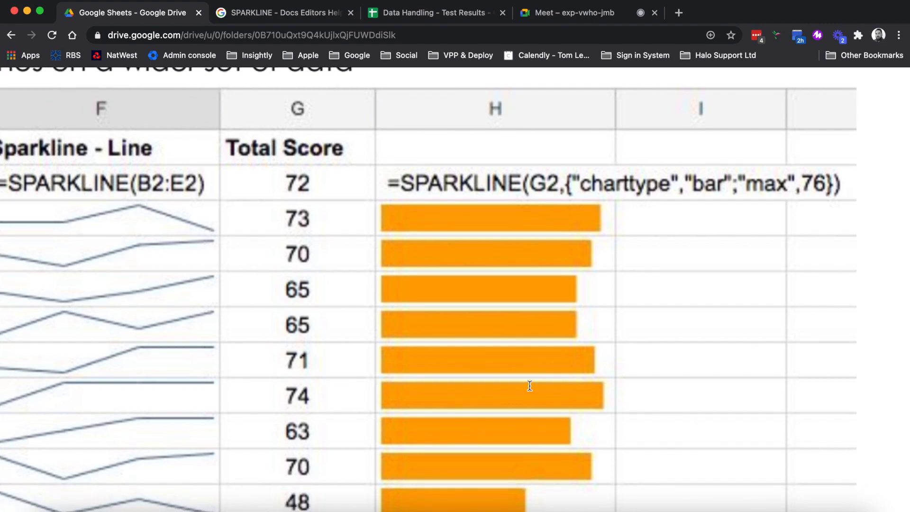
scroll(530, 386, "down", 3, "ctrl")
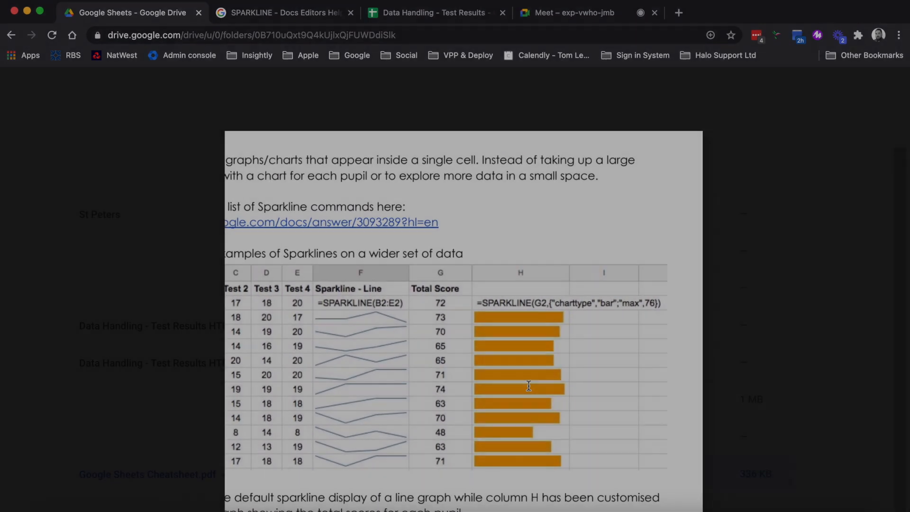